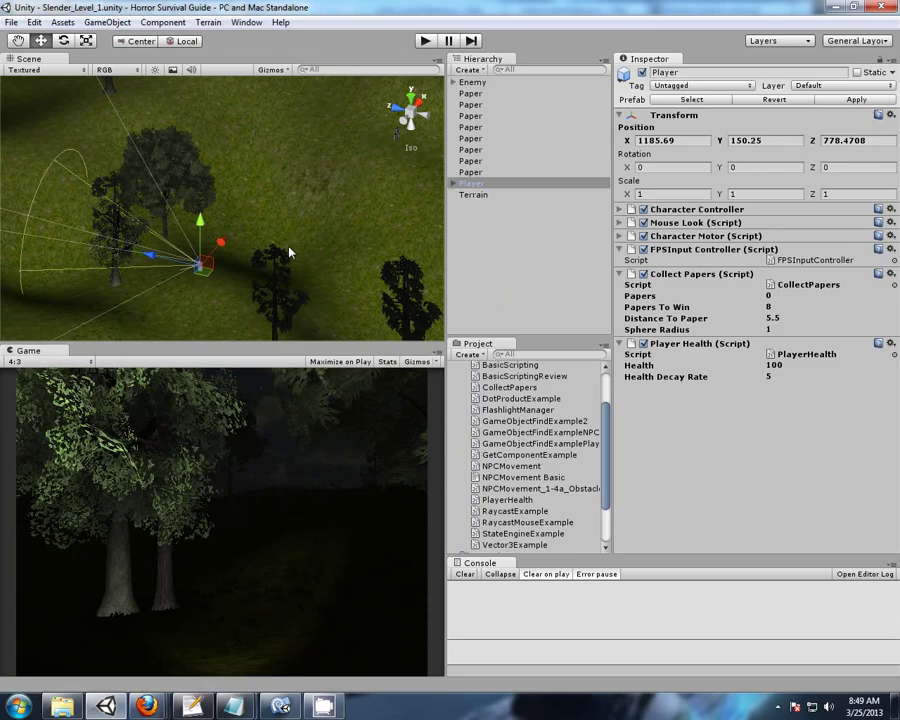
- Select the Player object, frame it in the Scene view, and orbit around it
scroll(298, 213, down, 3)
scroll(290, 222, down, 2)
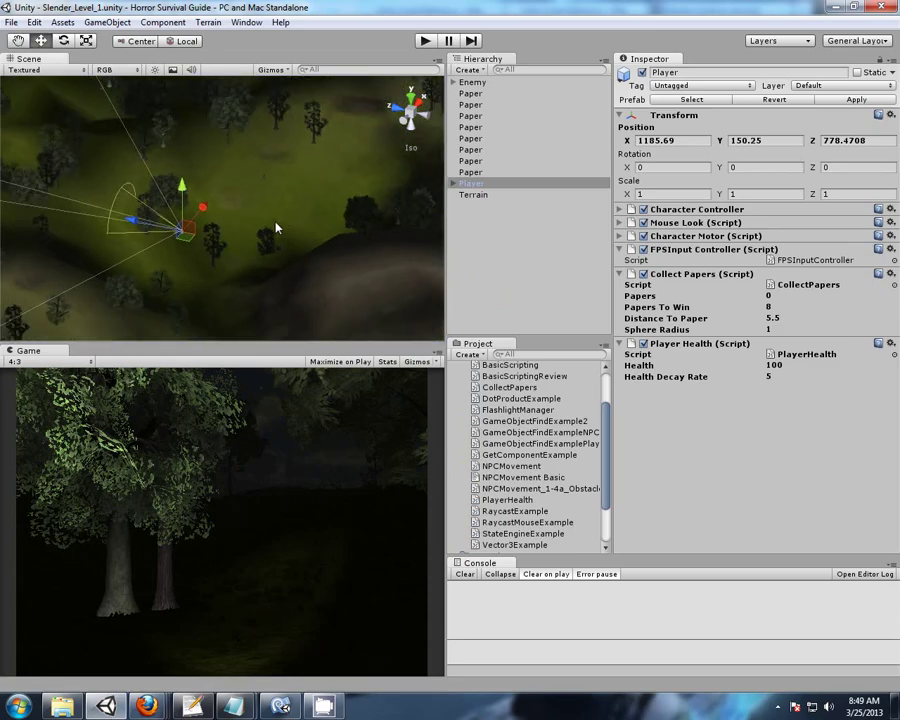
scroll(290, 226, up, 2)
scroll(316, 226, up, 2)
scroll(306, 236, up, 2)
scroll(309, 241, up, 1)
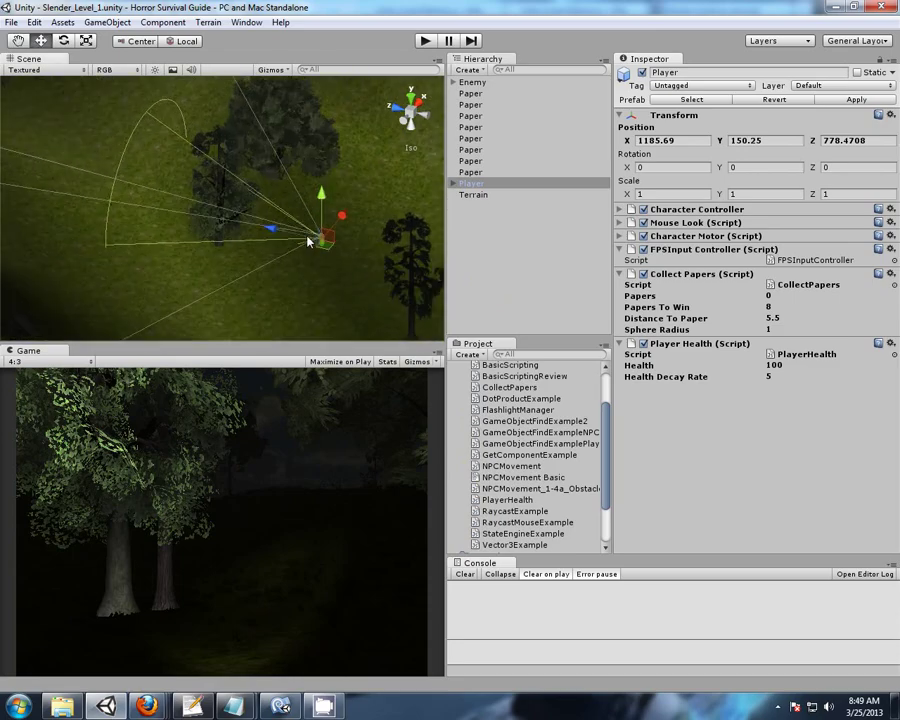
scroll(138, 275, up, 2)
scroll(215, 285, up, 2)
scroll(243, 283, up, 2)
click(503, 182)
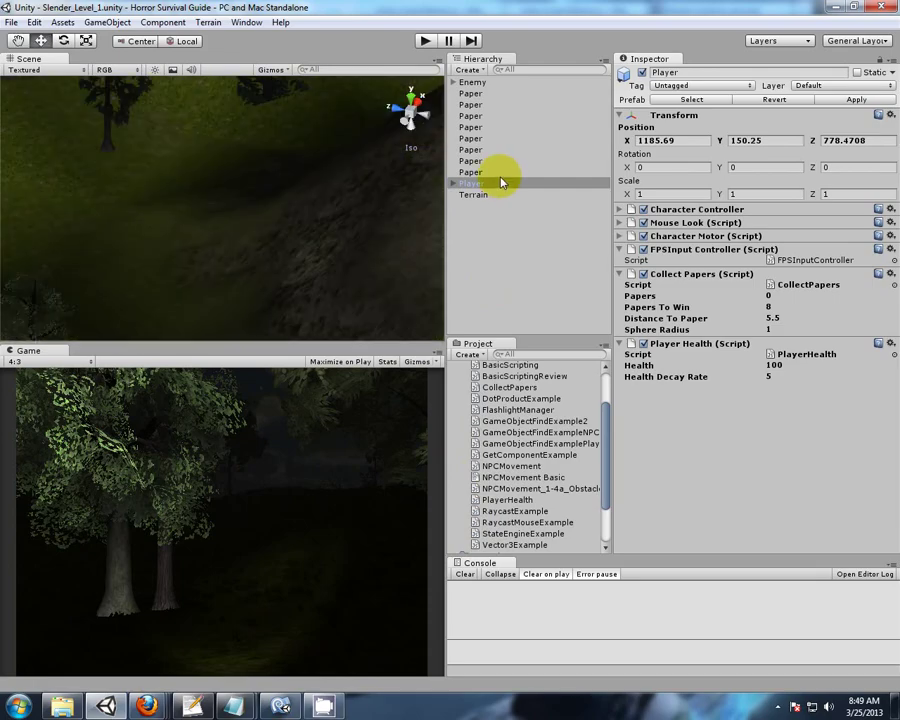
double_click(503, 182)
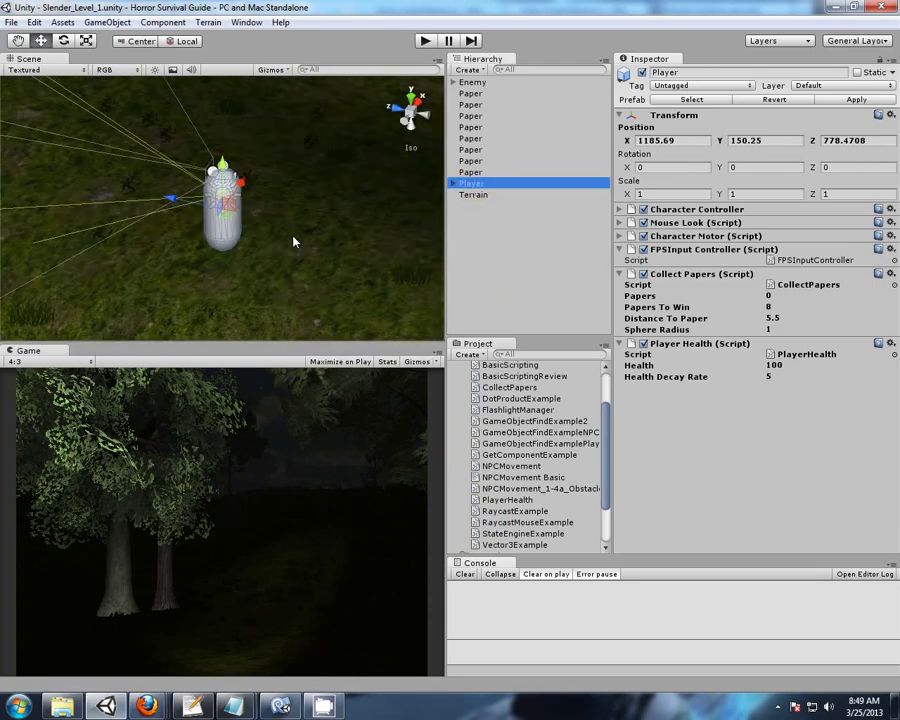
scroll(291, 221, up, 2)
scroll(291, 221, up, 2)
scroll(291, 221, up, 2)
scroll(202, 250, up, 2)
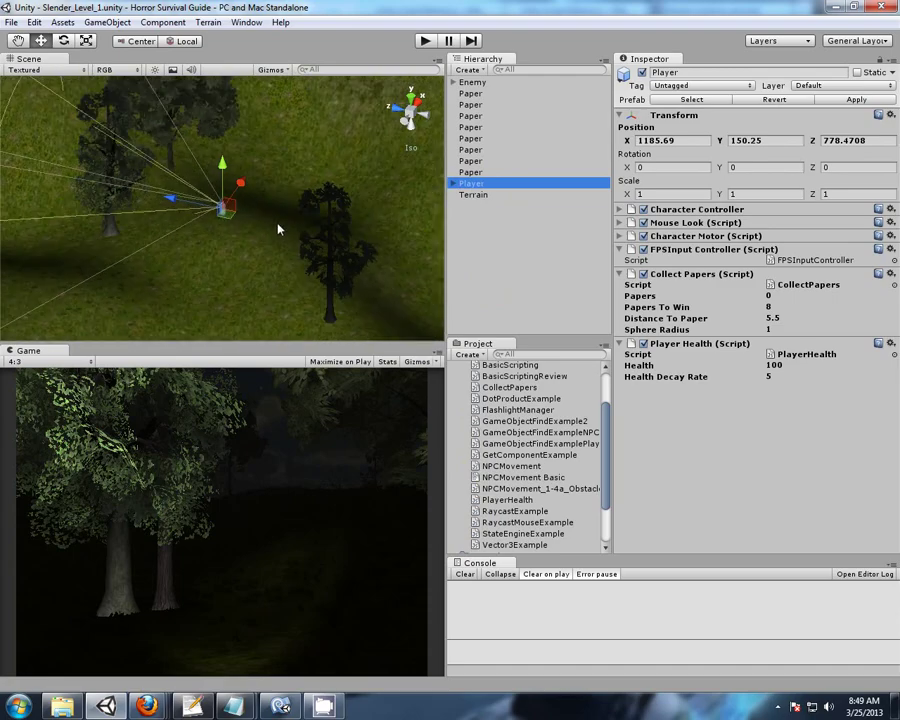
mouse_move(174, 265)
alt+mouse_down()
mouse_move(340, 247)
mouse_move(352, 257)
mouse_move(324, 275)
mouse_move(374, 263)
mouse_move(273, 263)
mouse_move(332, 253)
alt+mouse_up()
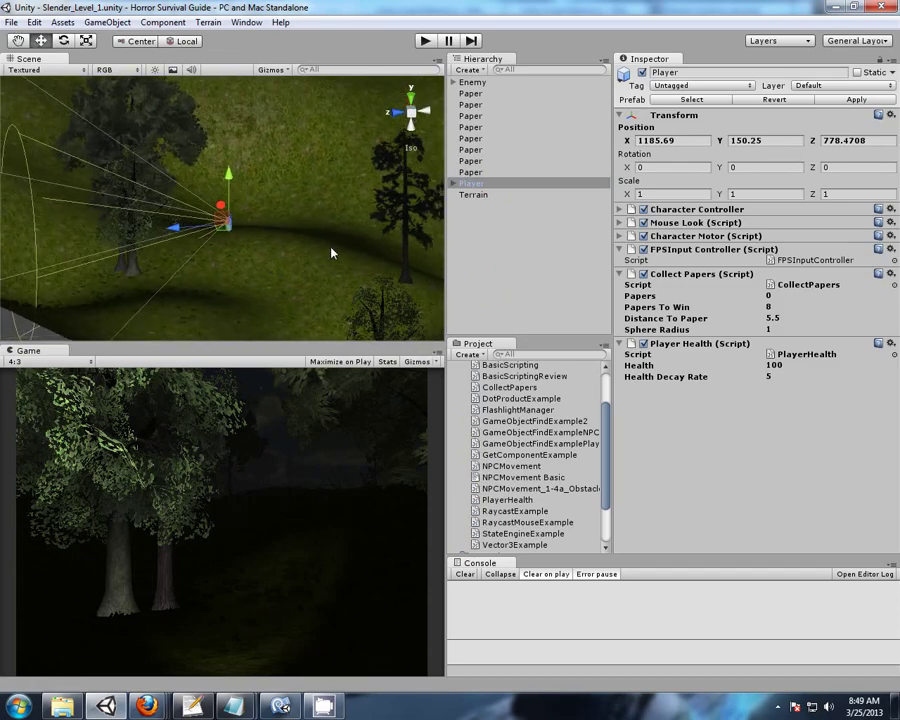
- Select Player's Main Camera, reveal its Flashlight child, and frame the camera in the scene
click(472, 184)
click(486, 206)
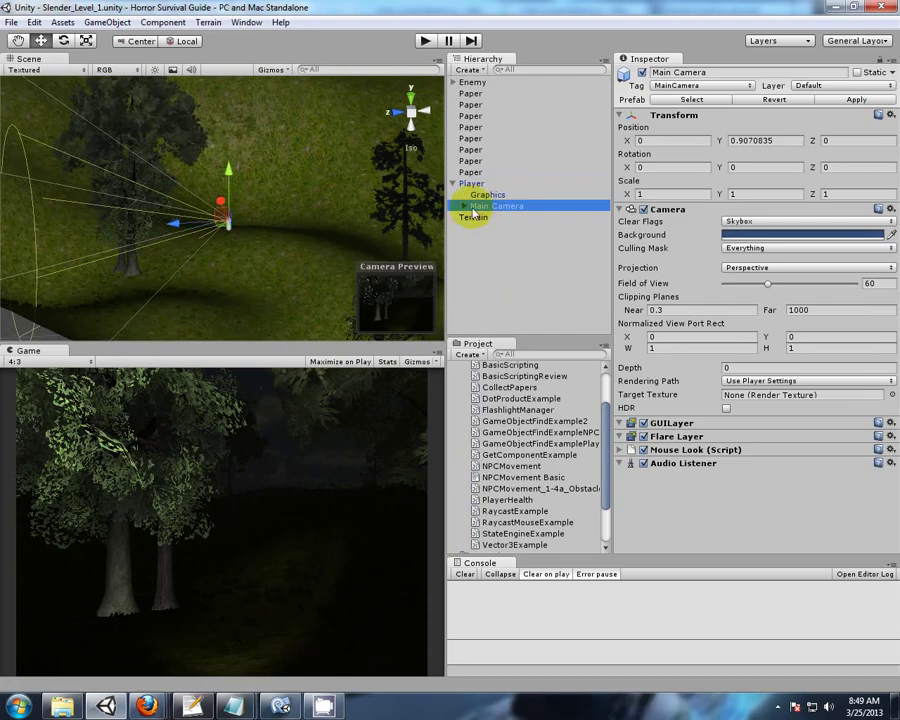
click(465, 206)
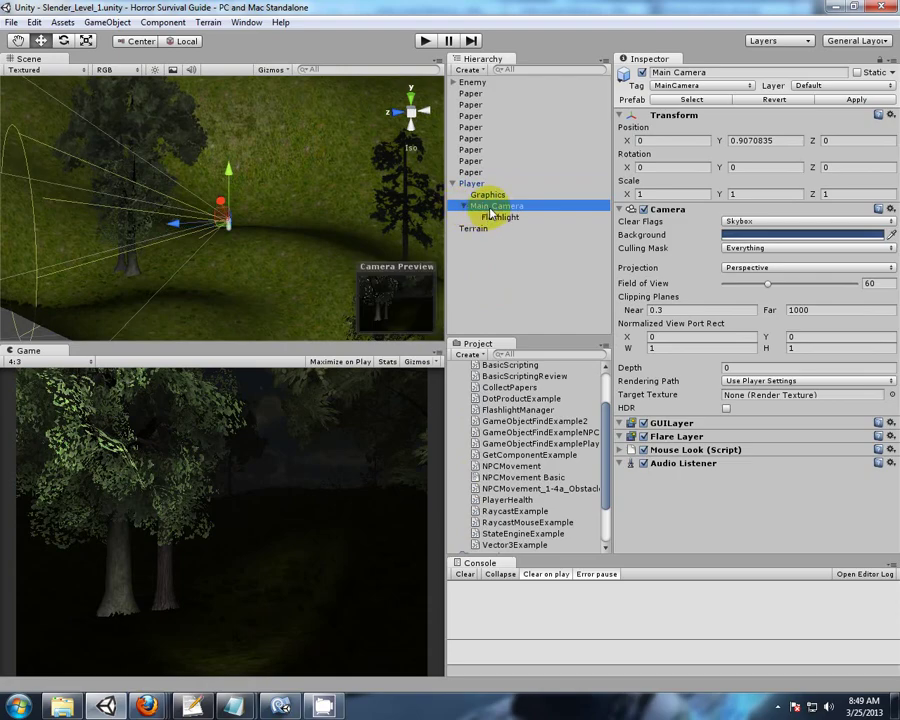
double_click(490, 206)
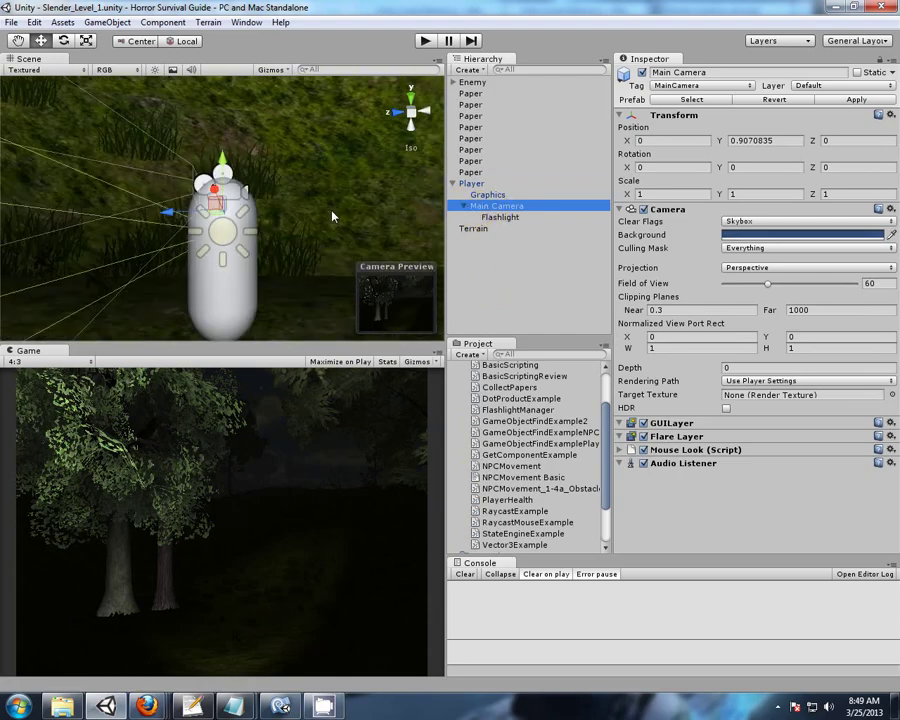
mouse_move(333, 216)
alt+mouse_down()
mouse_move(161, 233)
mouse_move(122, 204)
alt+mouse_up()
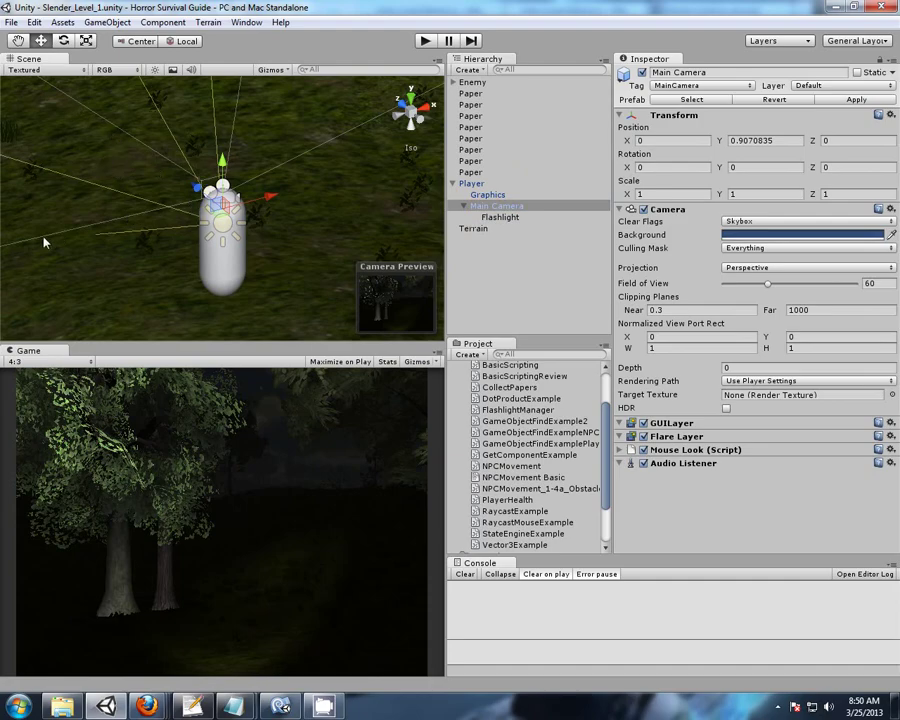
mouse_move(330, 207)
alt+mouse_down()
mouse_move(317, 217)
mouse_move(253, 200)
mouse_move(297, 221)
mouse_move(230, 193)
mouse_move(253, 152)
alt+mouse_up()
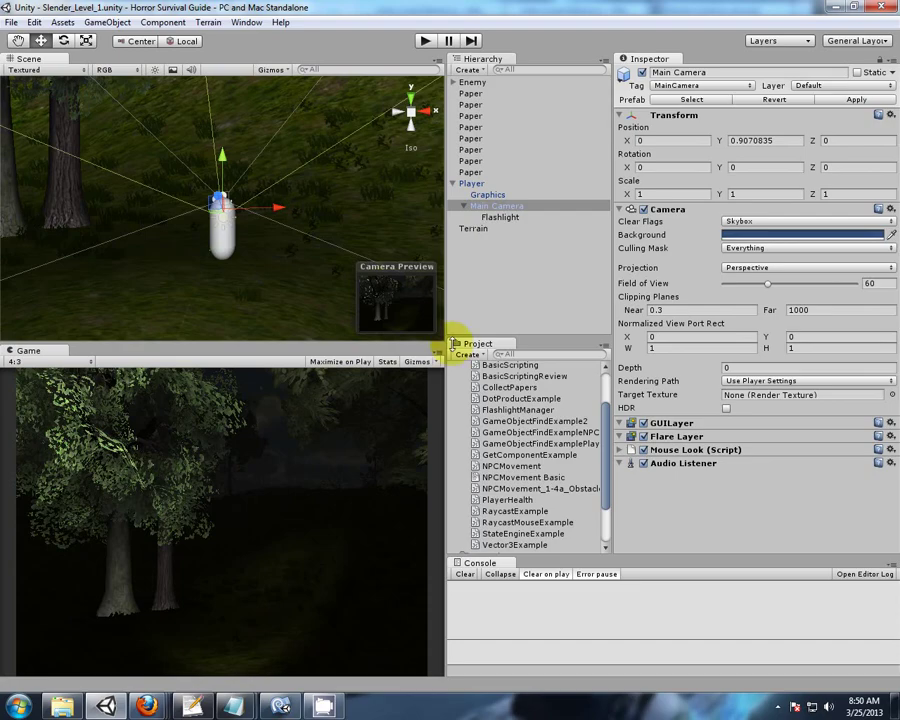
- Collapse Main Camera and Player, clear the selection, and orbit down onto the terrain
click(464, 205)
click(454, 183)
click(487, 258)
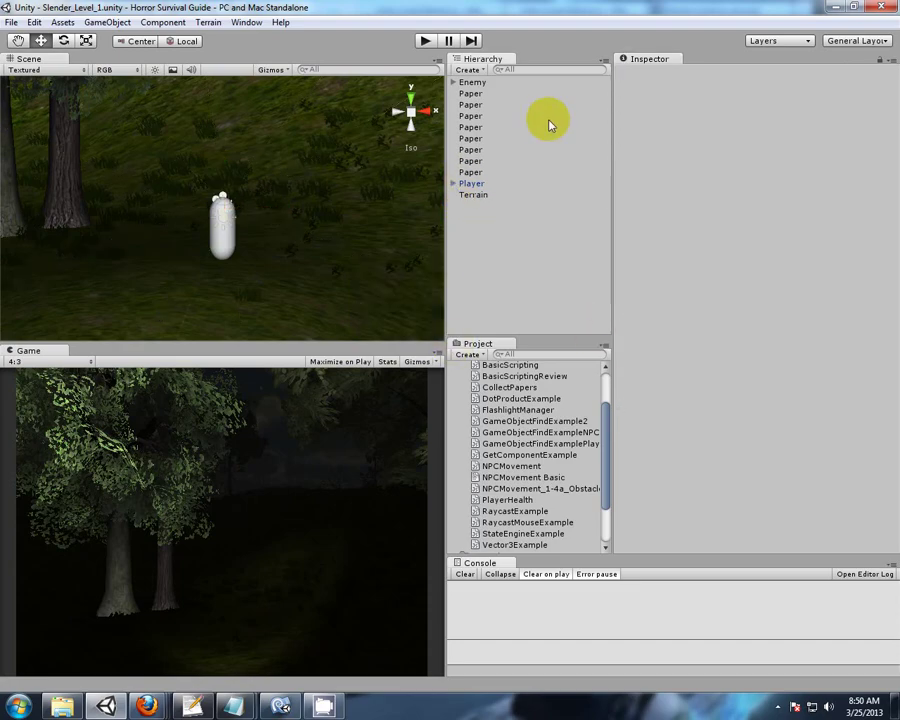
alt+drag(100, 167, 350, 233)
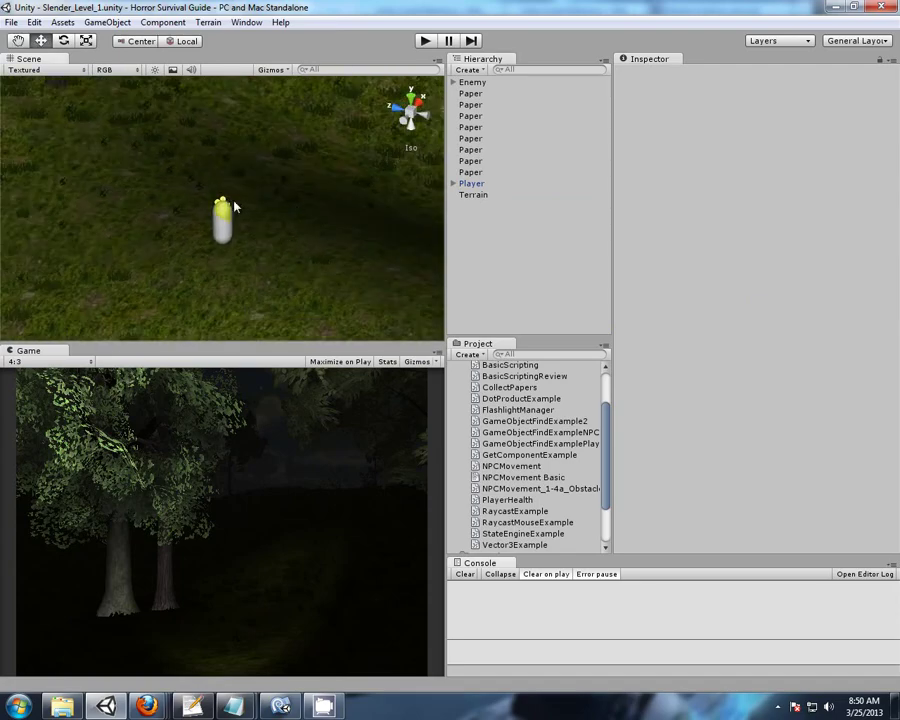
alt+drag(366, 227, 323, 241)
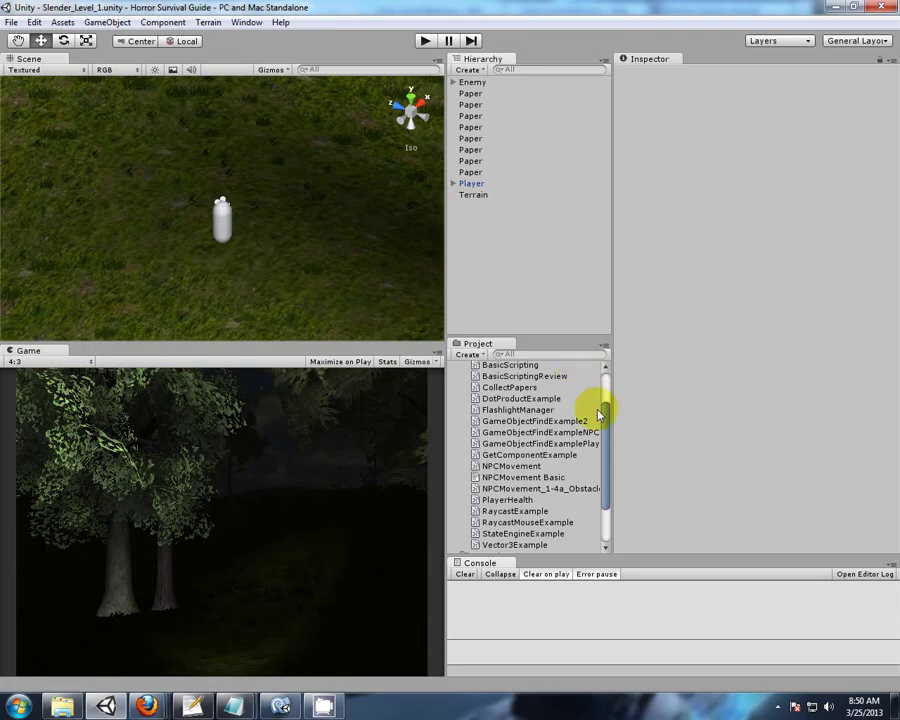
- Collapse _Scripts and expand _Textures to list the smpage1–8 page images
drag(604, 435, 606, 400)
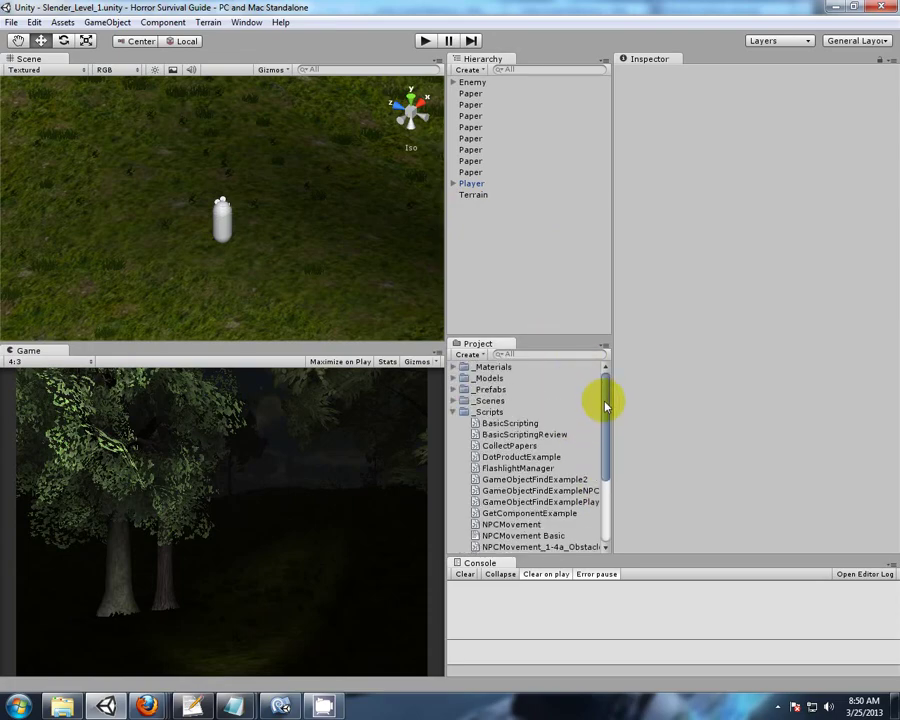
click(454, 413)
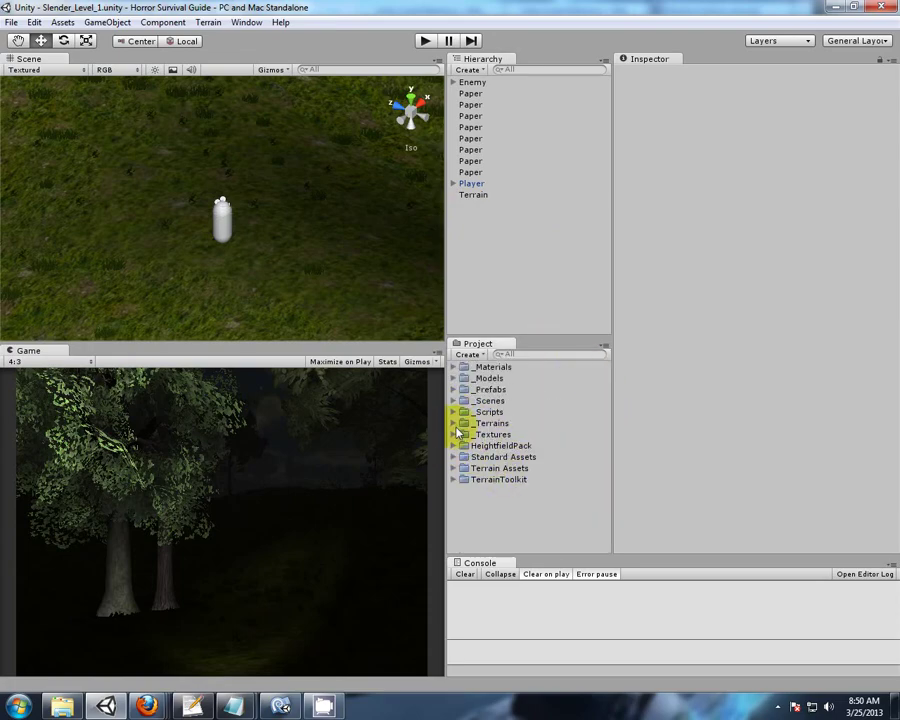
click(455, 436)
scroll(552, 446, down, 2)
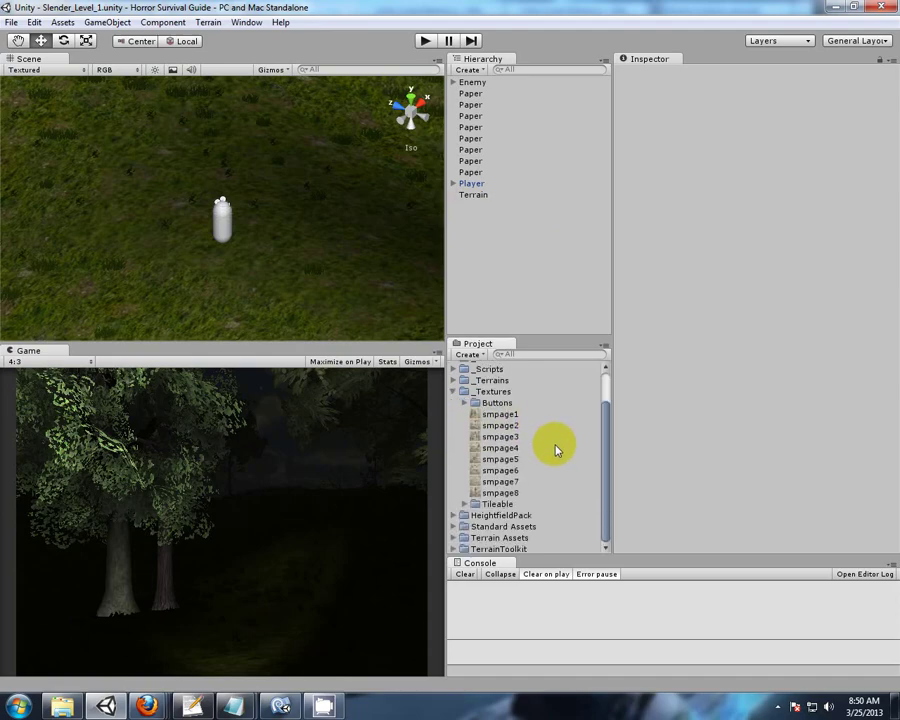
click(12, 22)
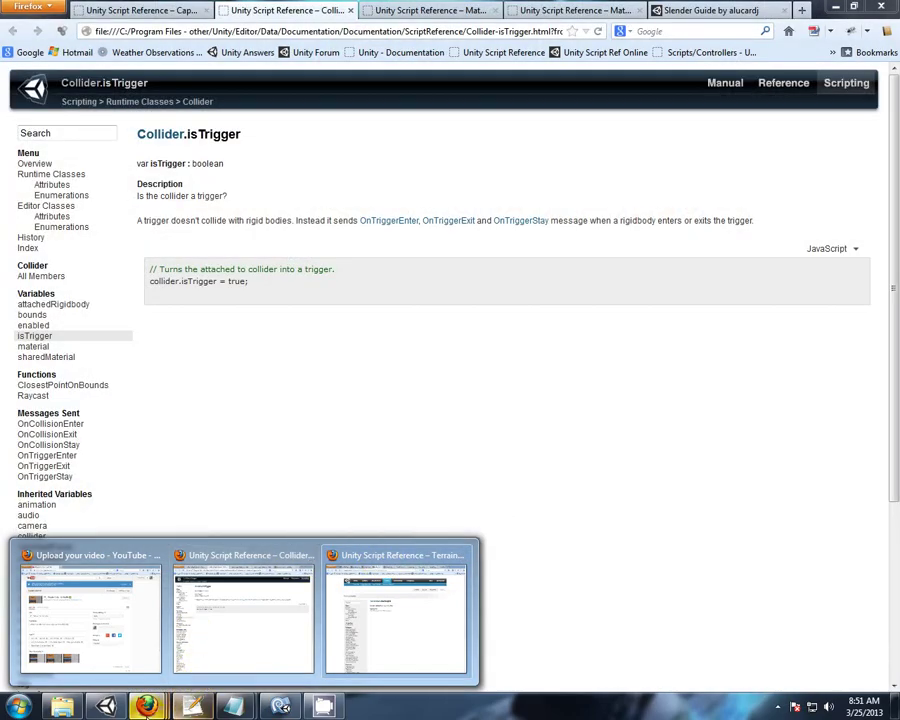
- Launch a new Firefox window on the Google homepage
click(395, 620)
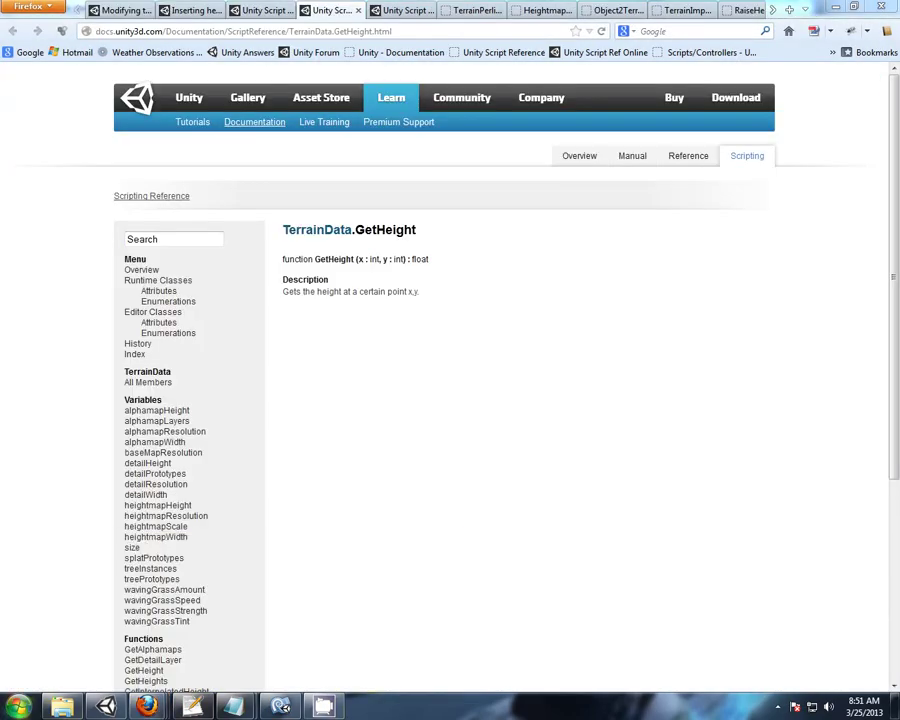
click(18, 706)
click(20, 192)
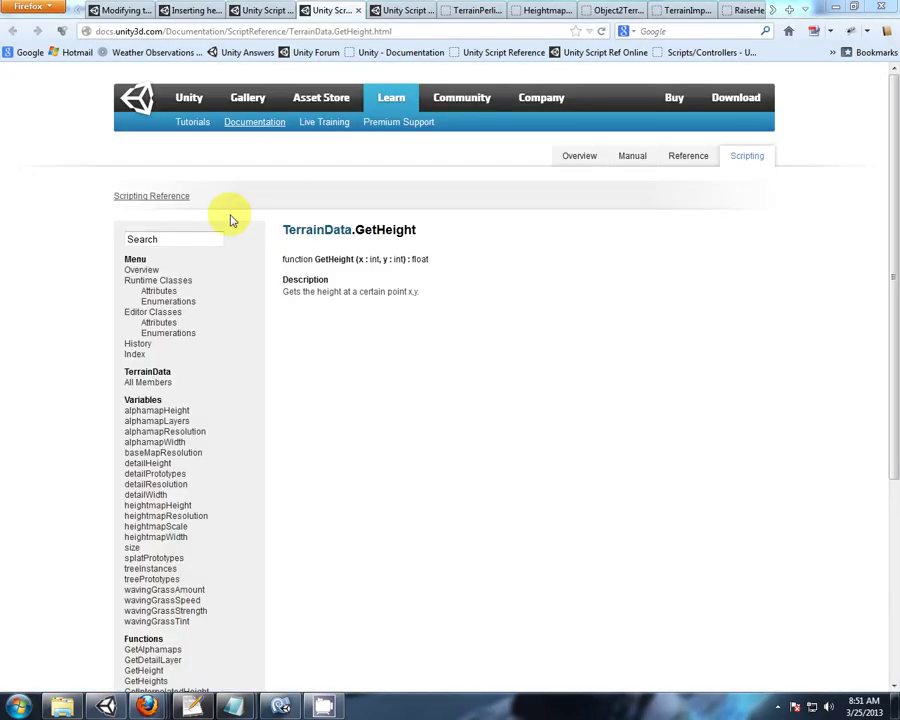
click(27, 52)
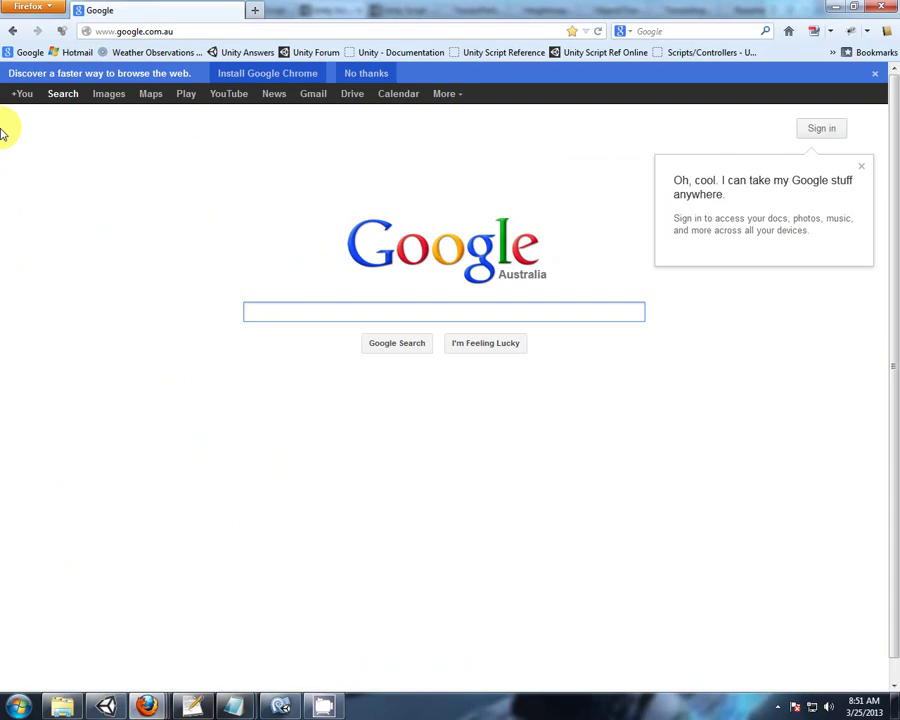
- Search Google Images for "static" and browse the TV-static noise pictures
text(static)
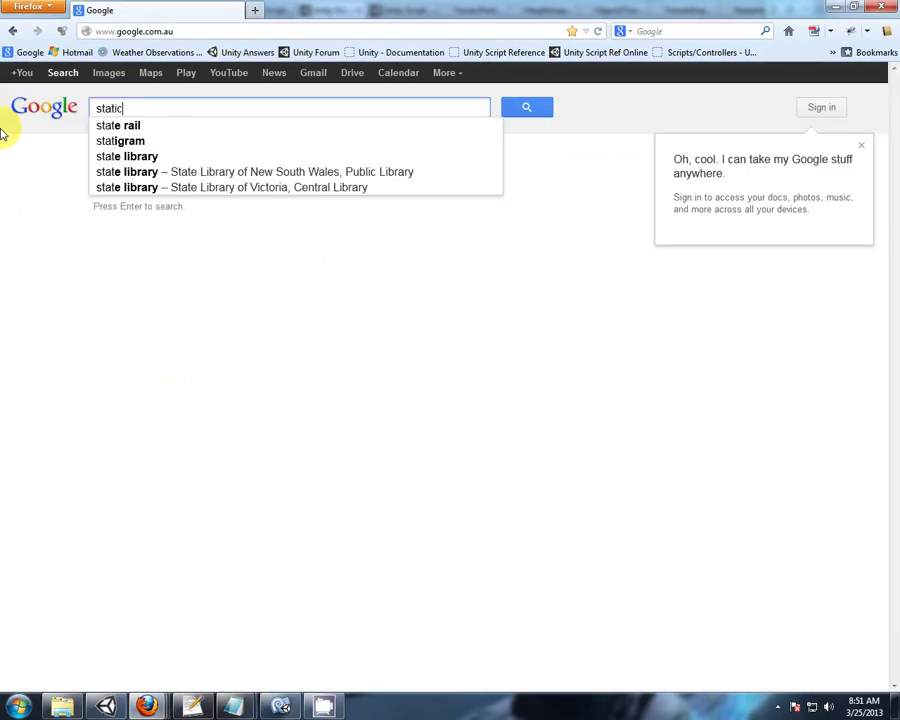
key(Return)
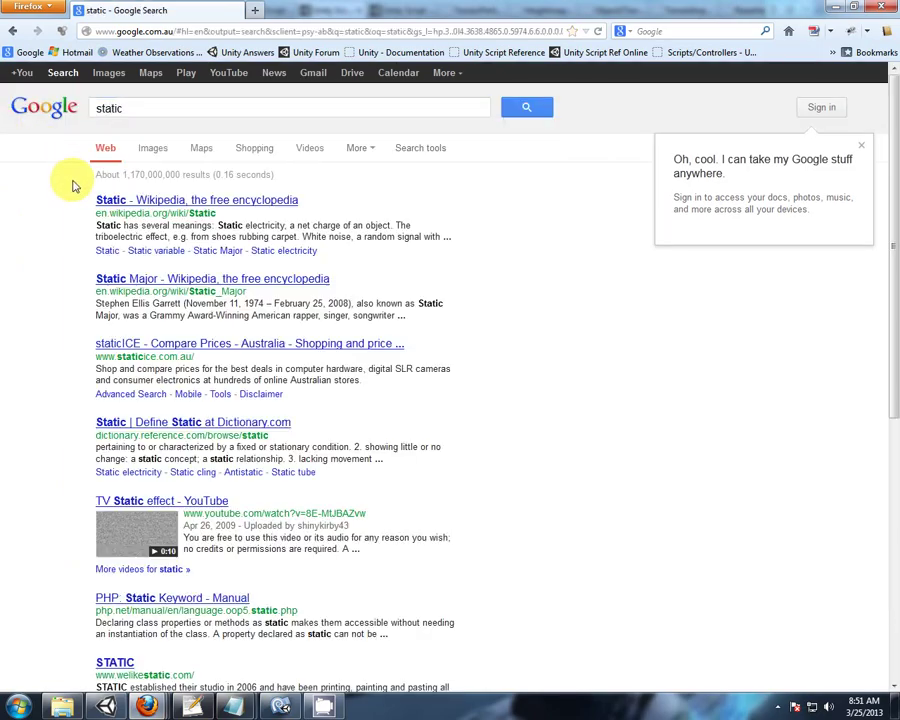
click(152, 150)
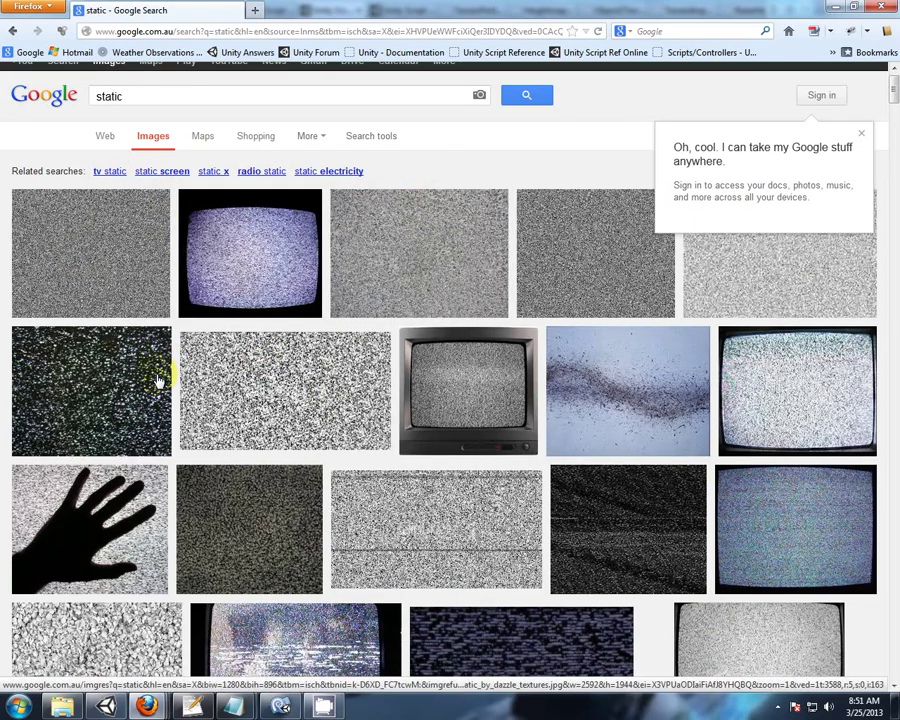
scroll(158, 374, down, 5)
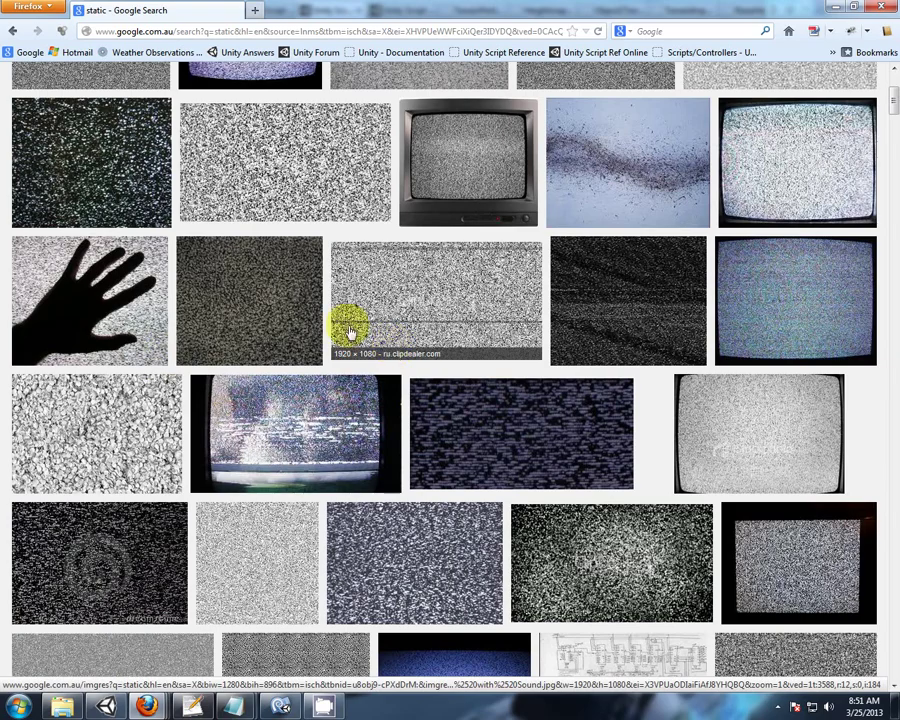
scroll(278, 318, up, 3)
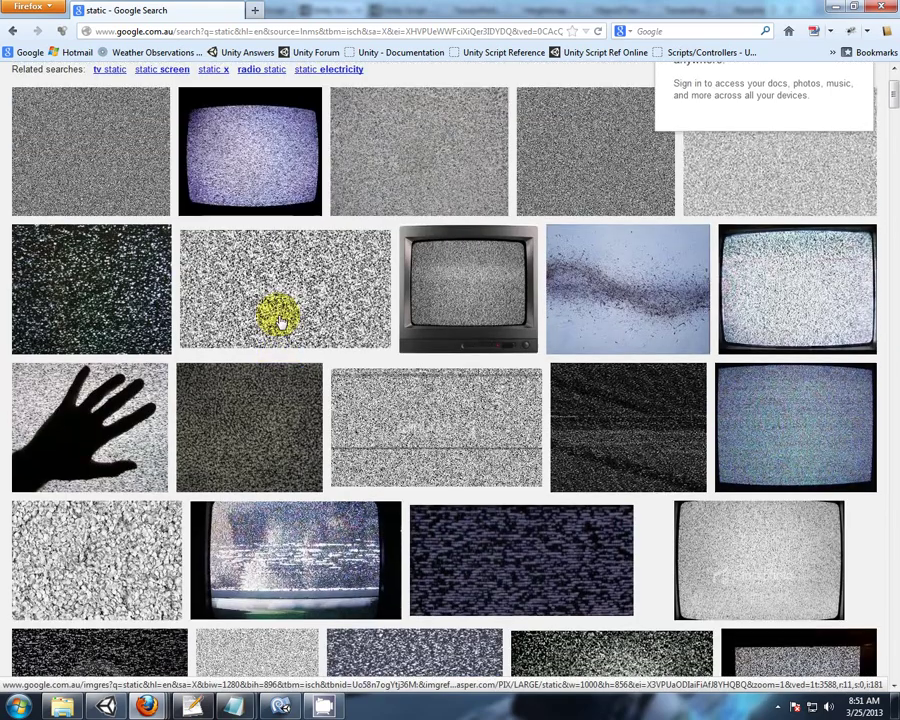
scroll(245, 315, up, 2)
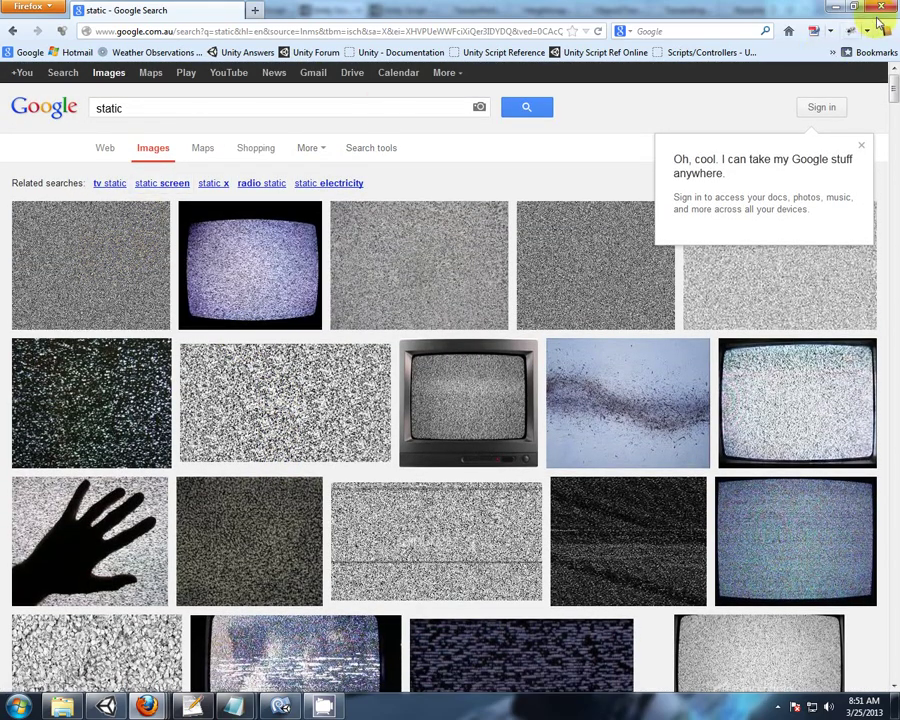
- Load the SlenderAssets_TexturesSounds package for import with only _Textures/static_1.png ticked
click(14, 31)
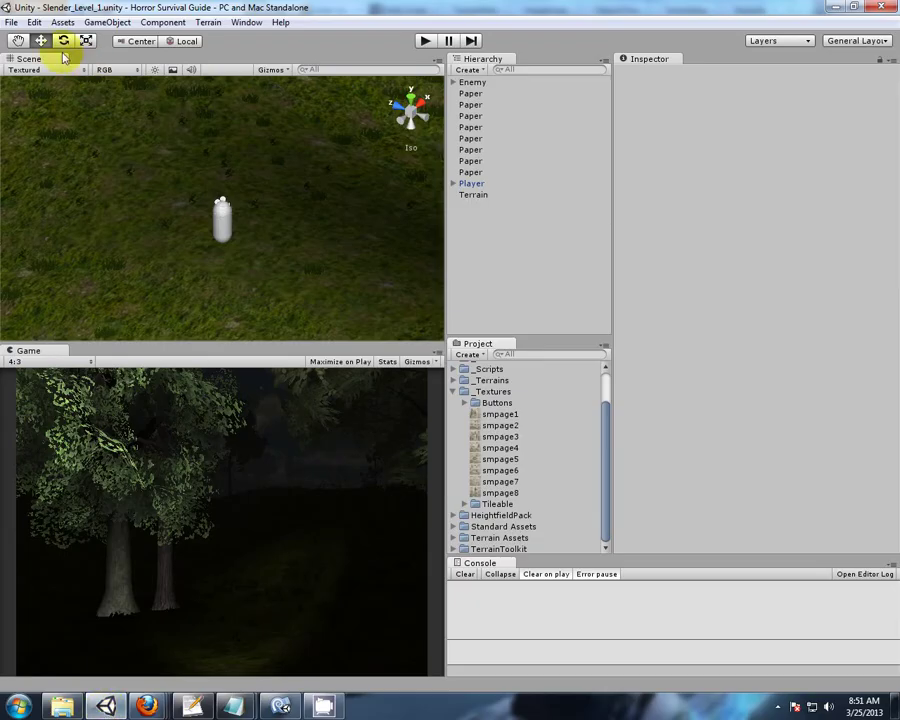
click(62, 22)
mouse_move(100, 121)
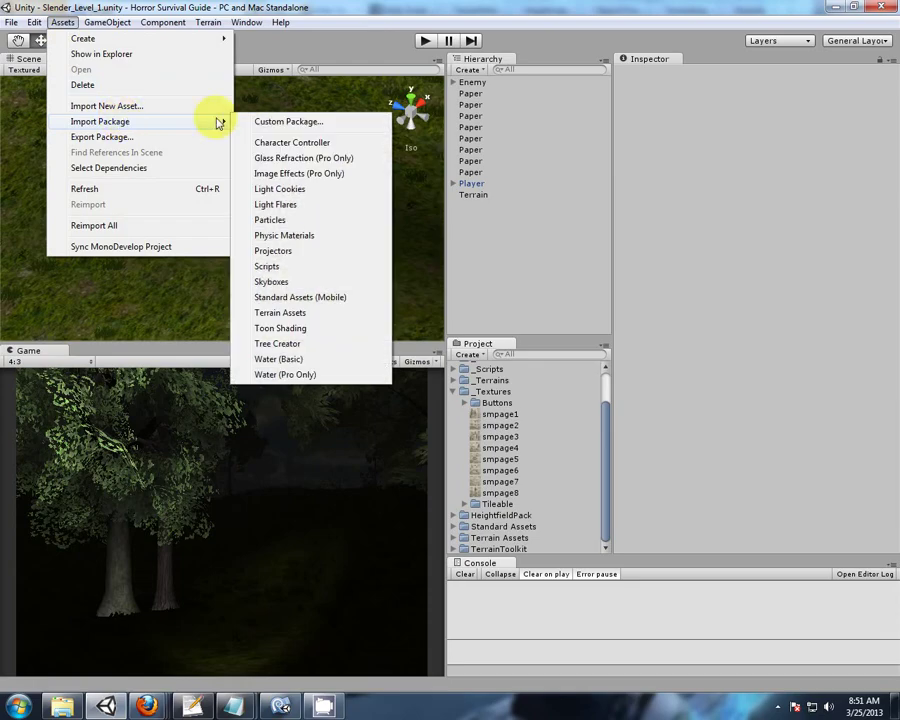
click(303, 122)
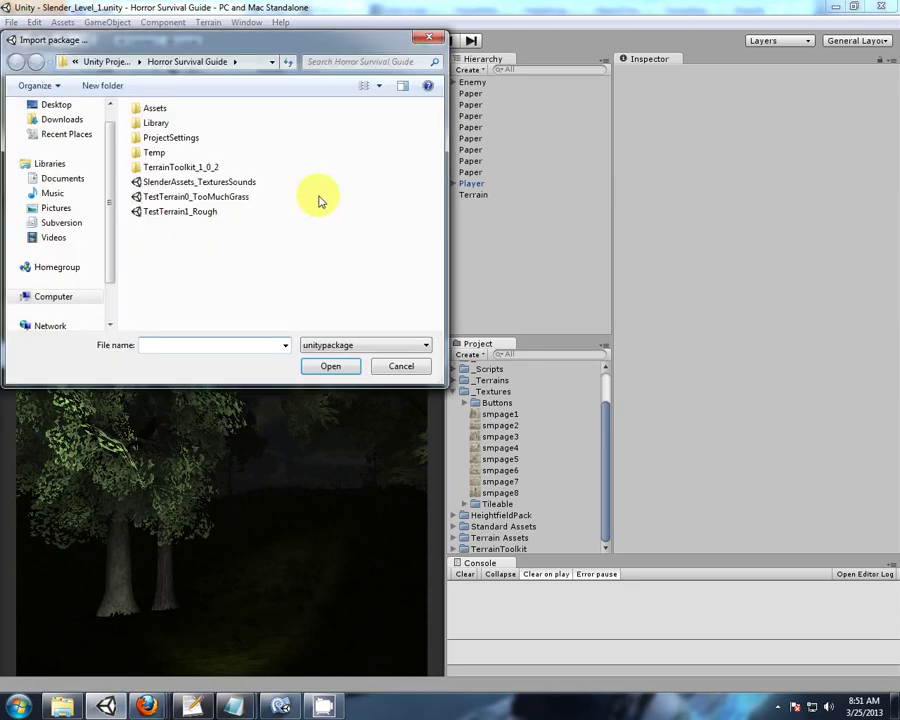
click(180, 183)
click(327, 367)
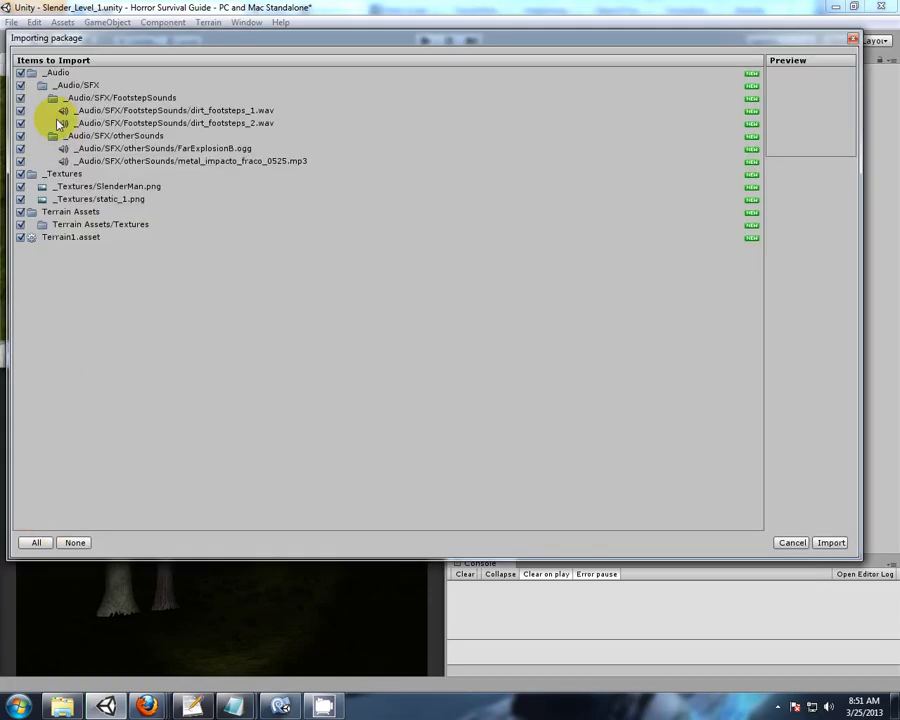
click(78, 543)
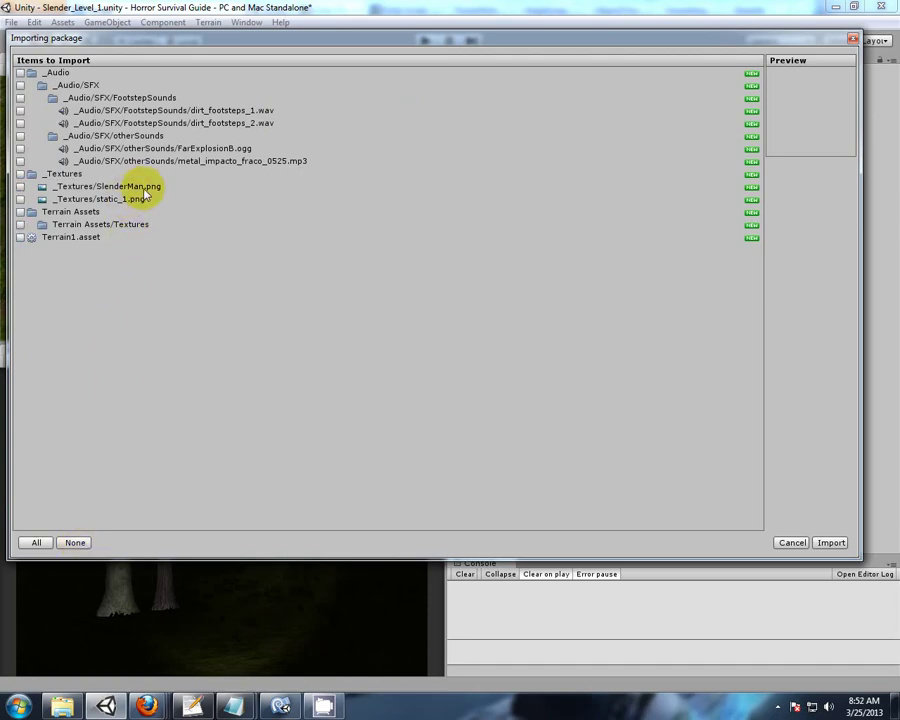
click(22, 199)
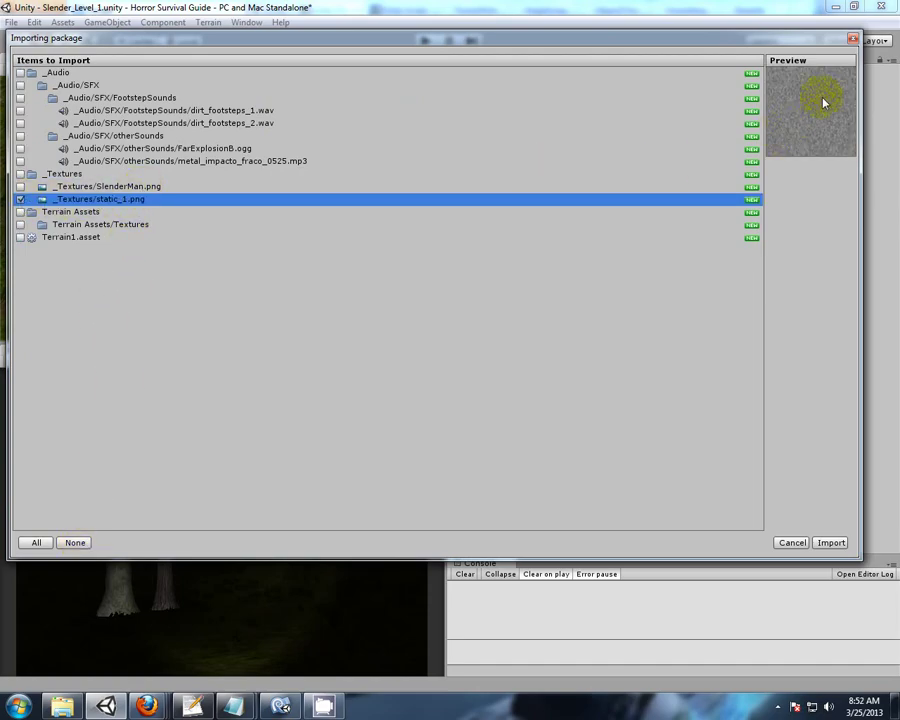
click(826, 545)
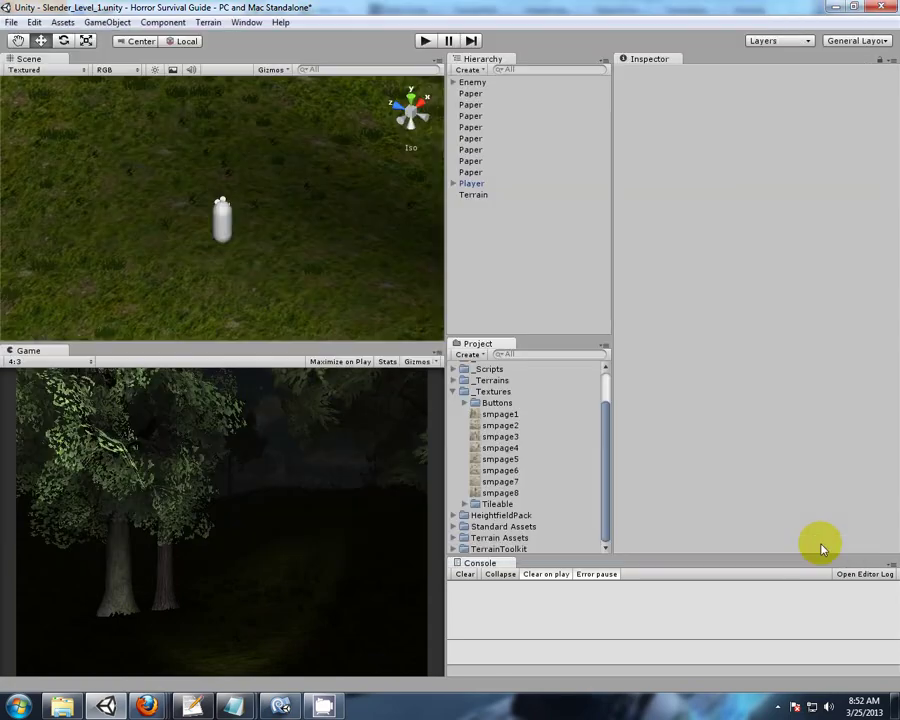
click(497, 504)
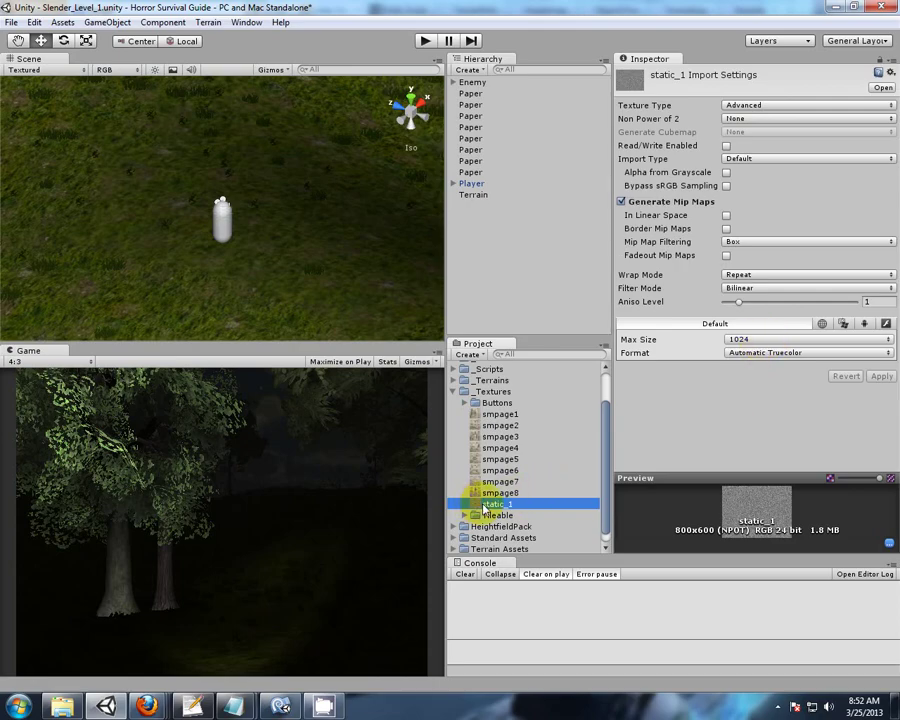
right_click(484, 508)
click(544, 300)
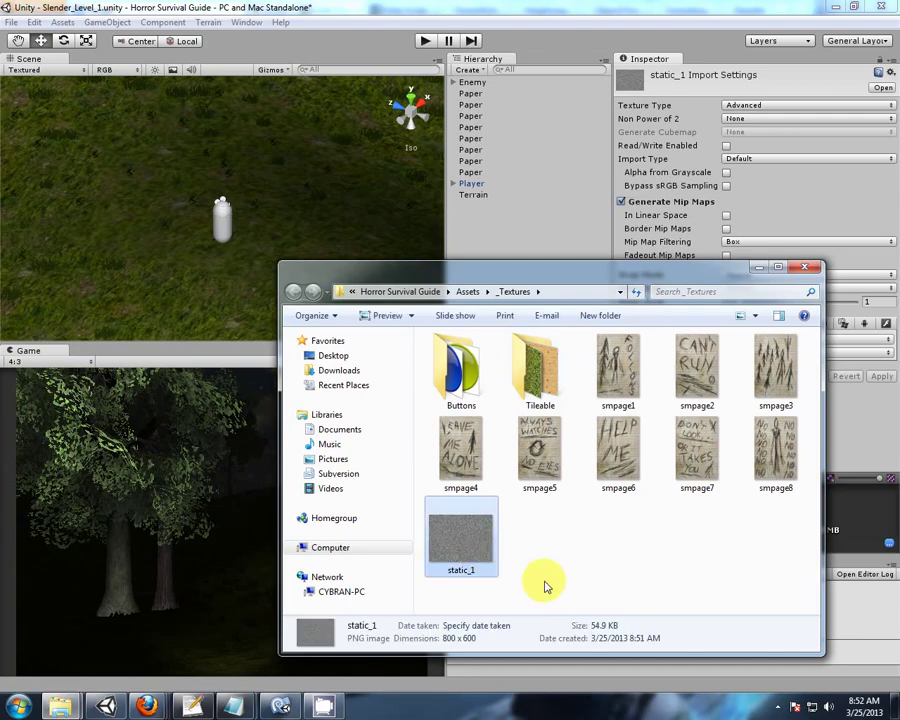
click(578, 10)
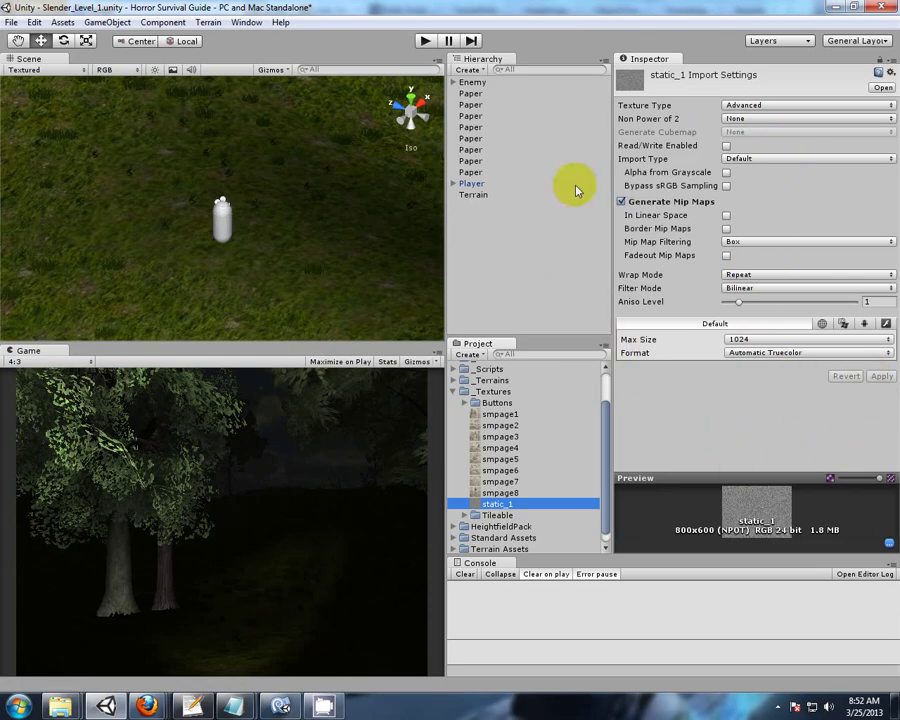
scroll(603, 446, down, 1)
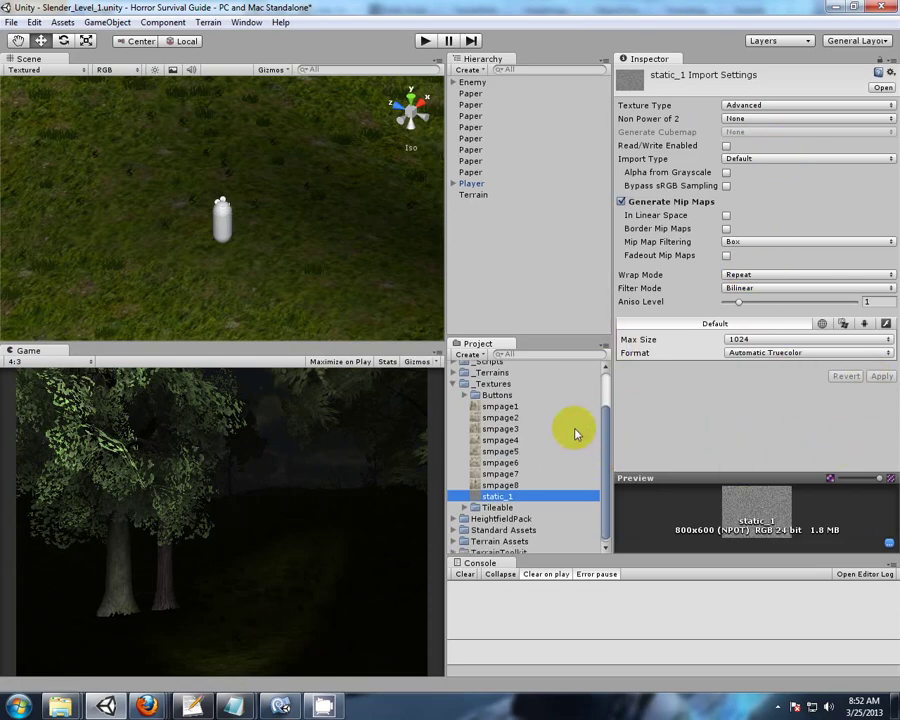
- Create a new material named mtlStatic in the _Materials folder
click(540, 265)
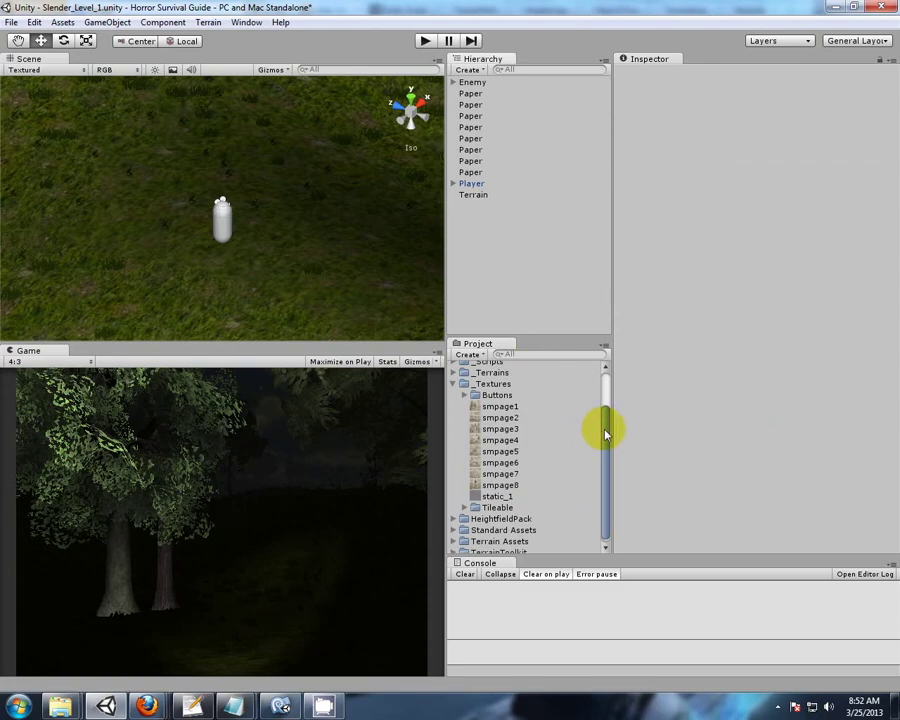
drag(605, 433, 532, 394)
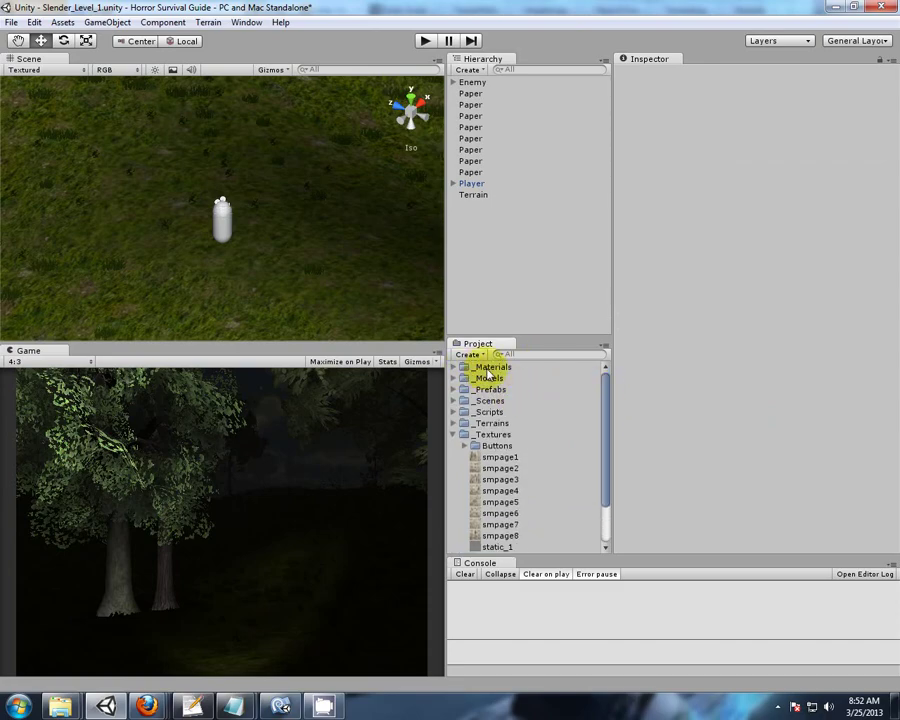
click(490, 367)
click(467, 354)
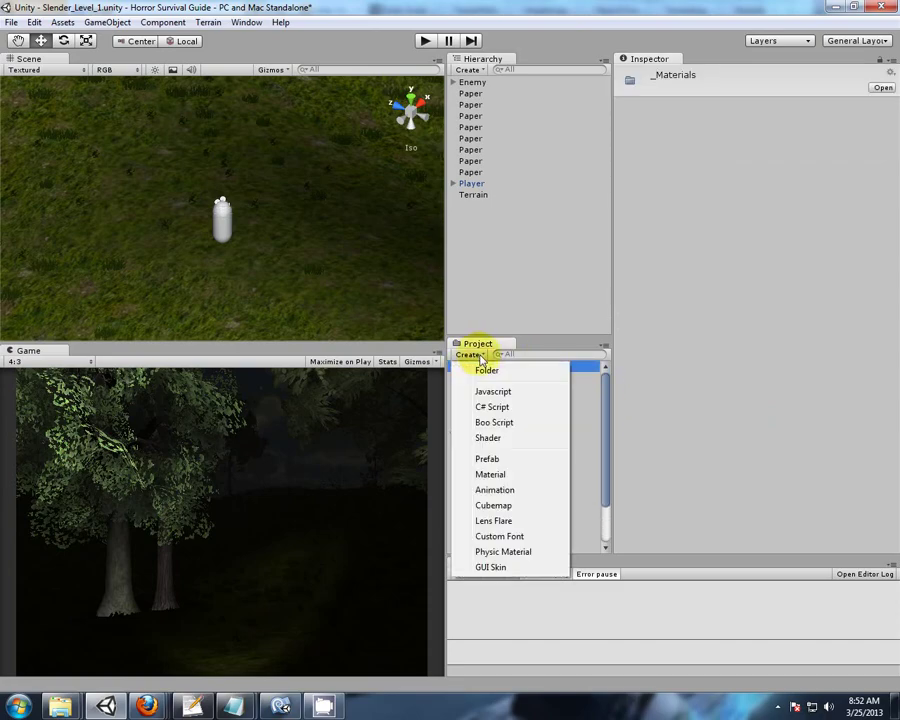
click(502, 474)
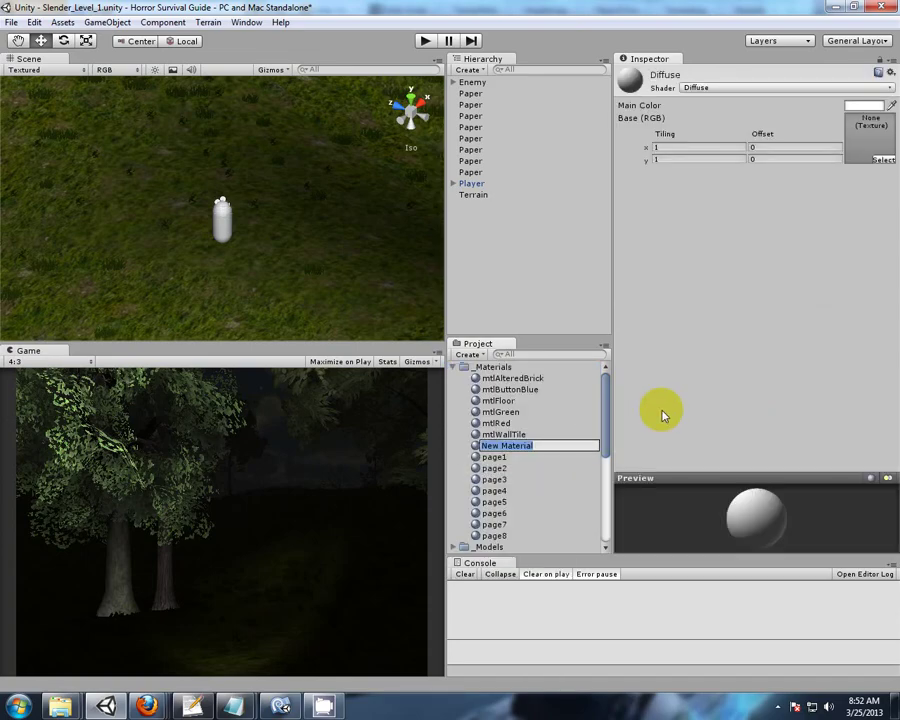
text(mtlStatic)
key(Return)
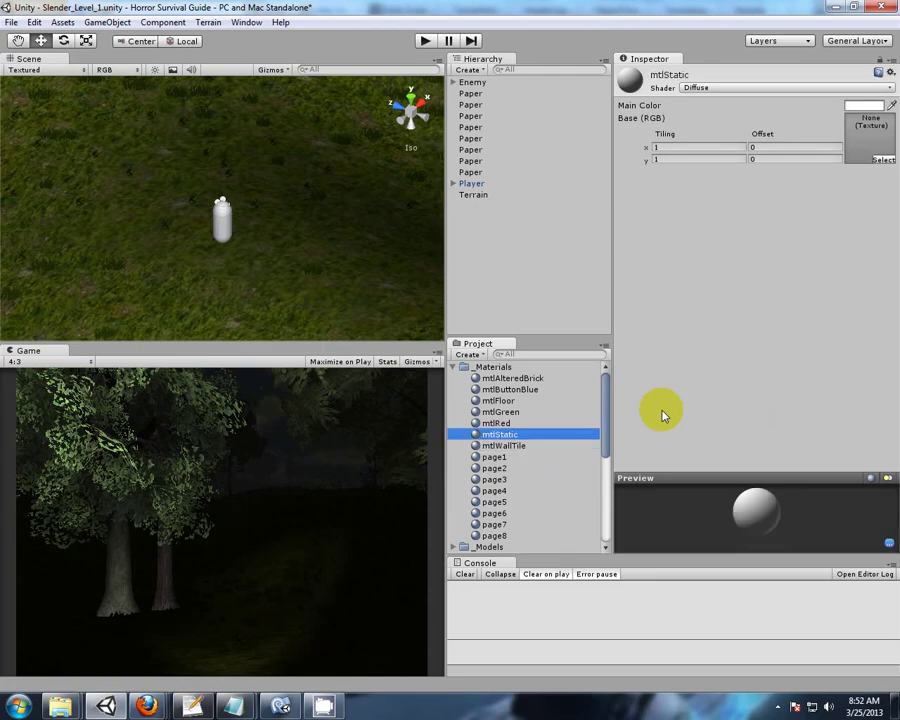
- Assign static_1 as mtlStatic's Base (RGB) texture and preview it on a cube
scroll(510, 464, down, 3)
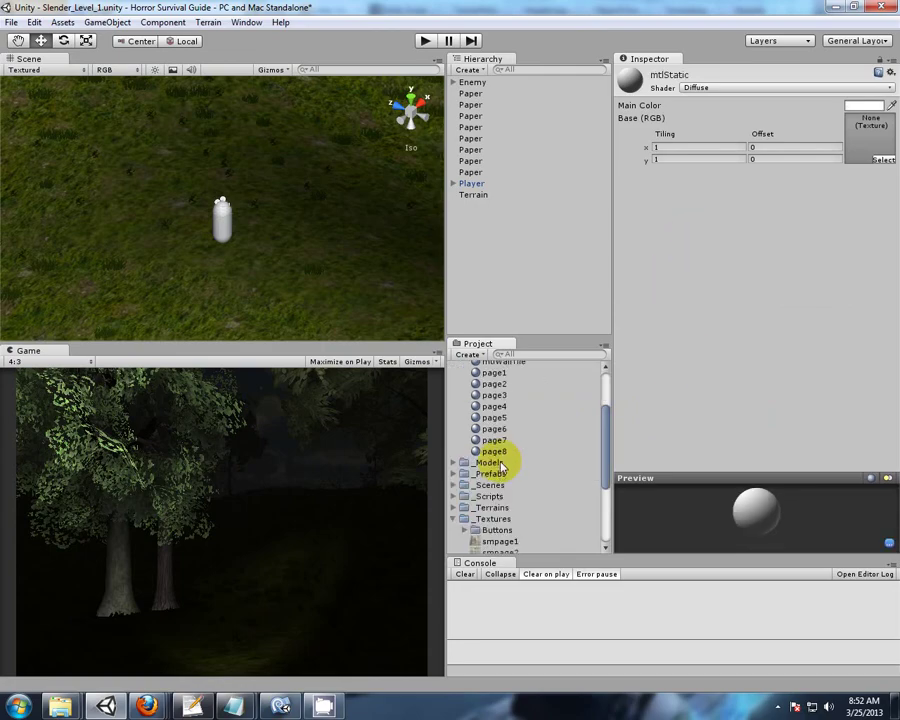
scroll(506, 458, down, 1)
scroll(548, 458, down, 2)
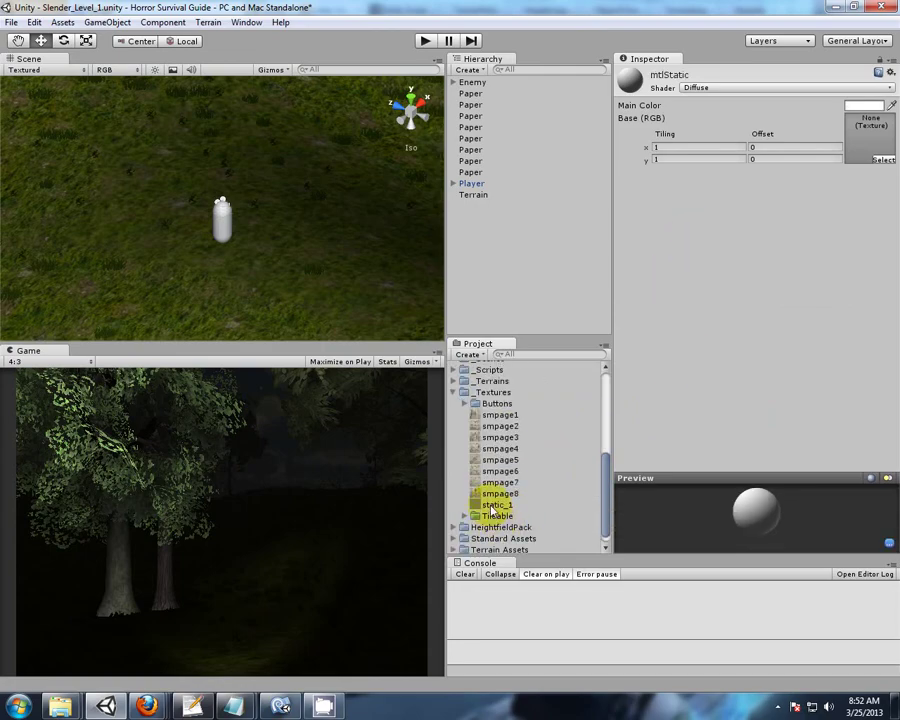
drag(497, 504, 858, 142)
drag(812, 472, 850, 340)
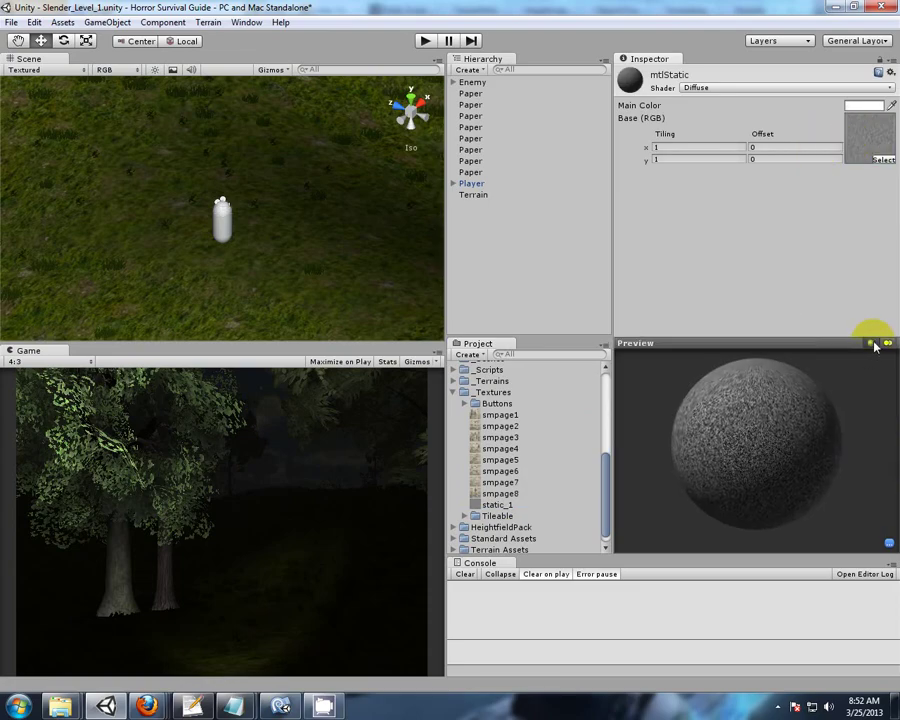
click(874, 346)
mouse_move(848, 464)
mouse_down()
mouse_move(830, 420)
mouse_move(866, 420)
mouse_move(848, 456)
mouse_up()
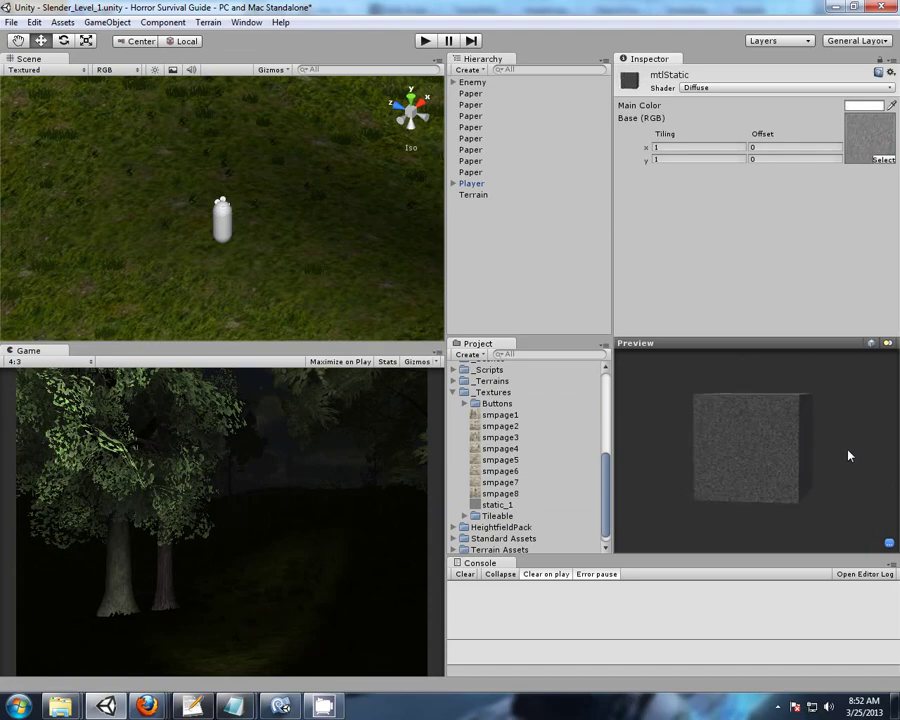
- Expand Player and select its Main Camera
click(535, 257)
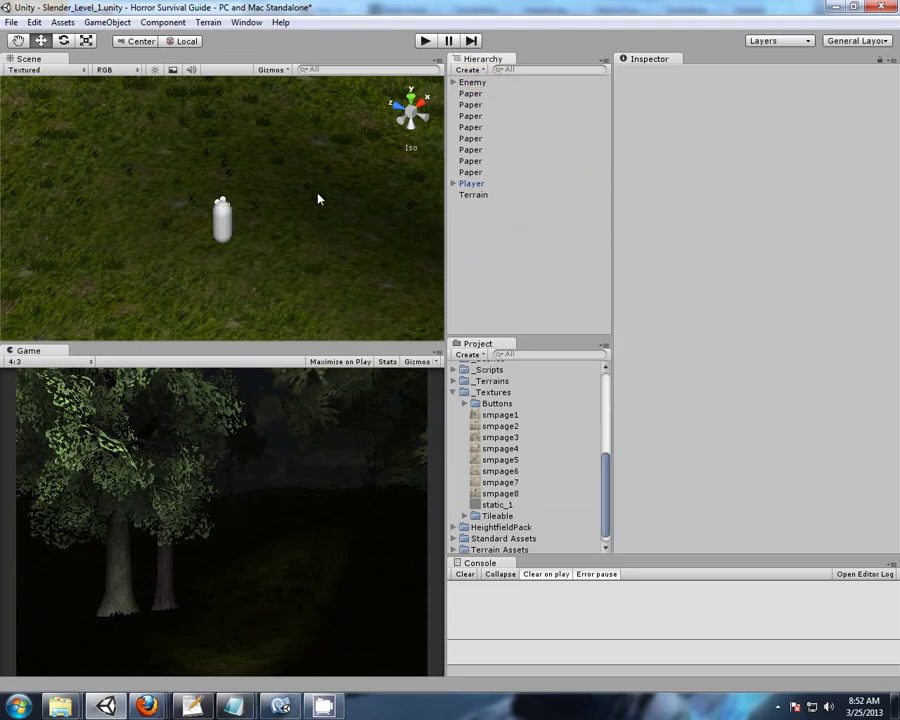
mouse_move(318, 199)
alt+mouse_down()
mouse_move(287, 229)
mouse_move(337, 249)
mouse_move(315, 215)
mouse_move(270, 190)
mouse_move(354, 247)
mouse_move(308, 280)
mouse_move(298, 278)
mouse_move(282, 210)
alt+mouse_up()
click(462, 191)
click(453, 185)
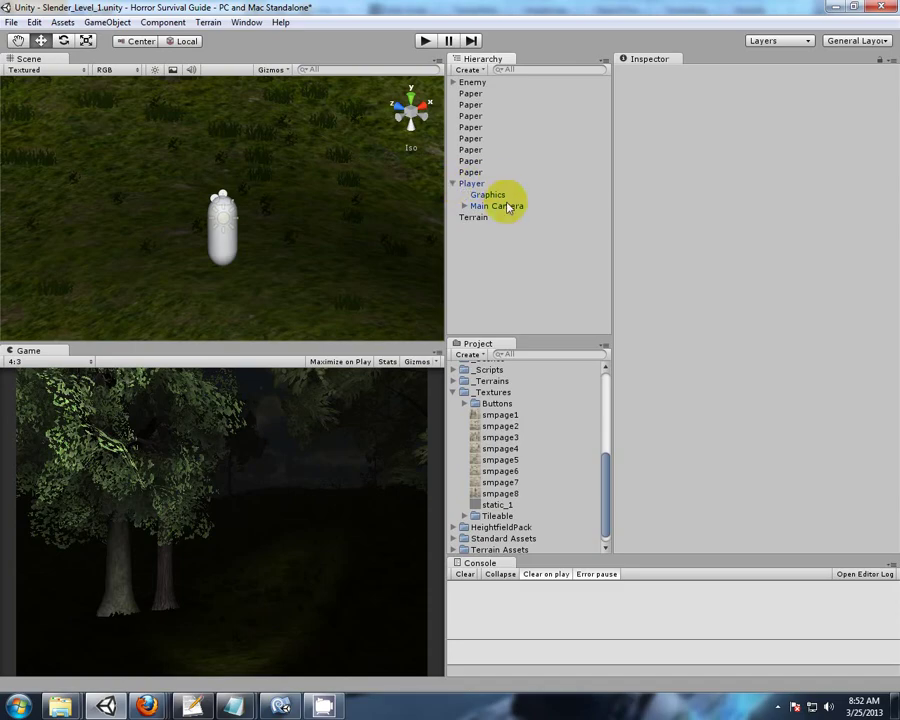
click(495, 205)
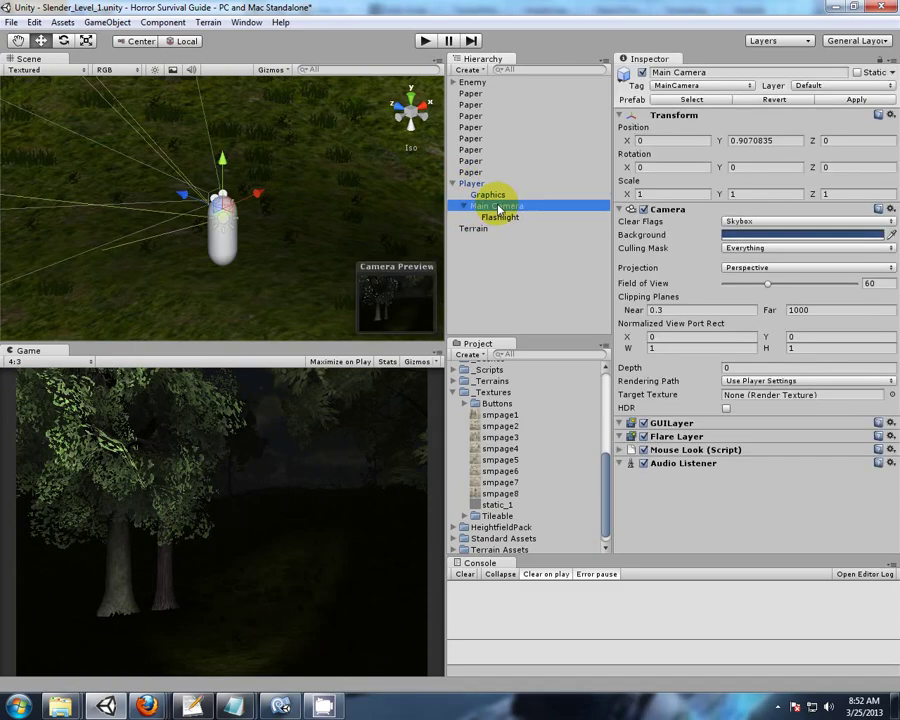
mouse_move(336, 294)
alt+mouse_down()
mouse_move(250, 257)
mouse_move(236, 294)
alt+mouse_up()
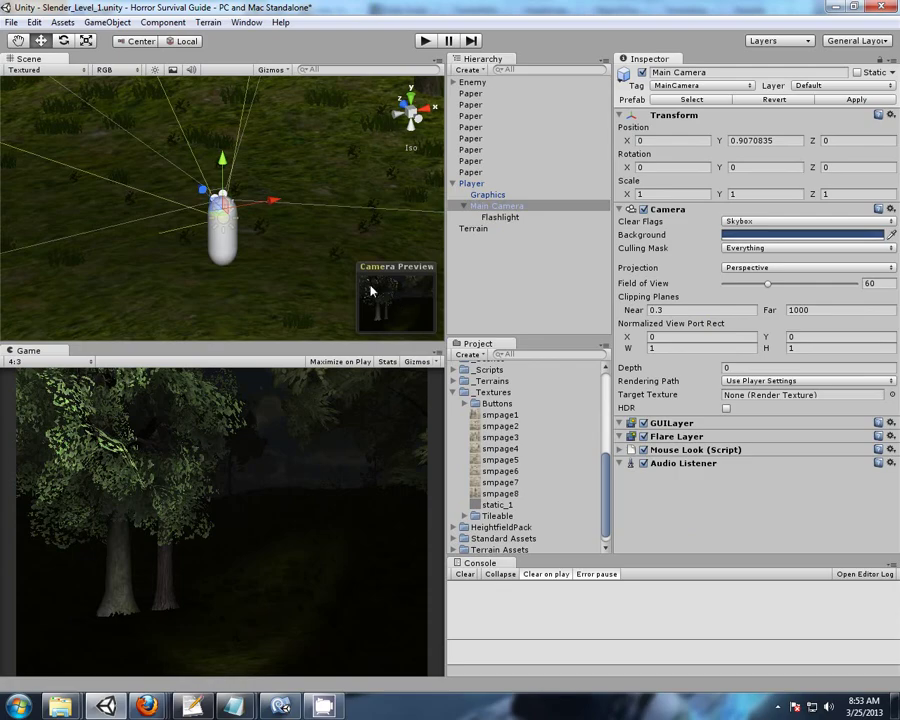
- Add a cube named StaticObject under Main Camera with Y position 0
click(488, 71)
click(500, 236)
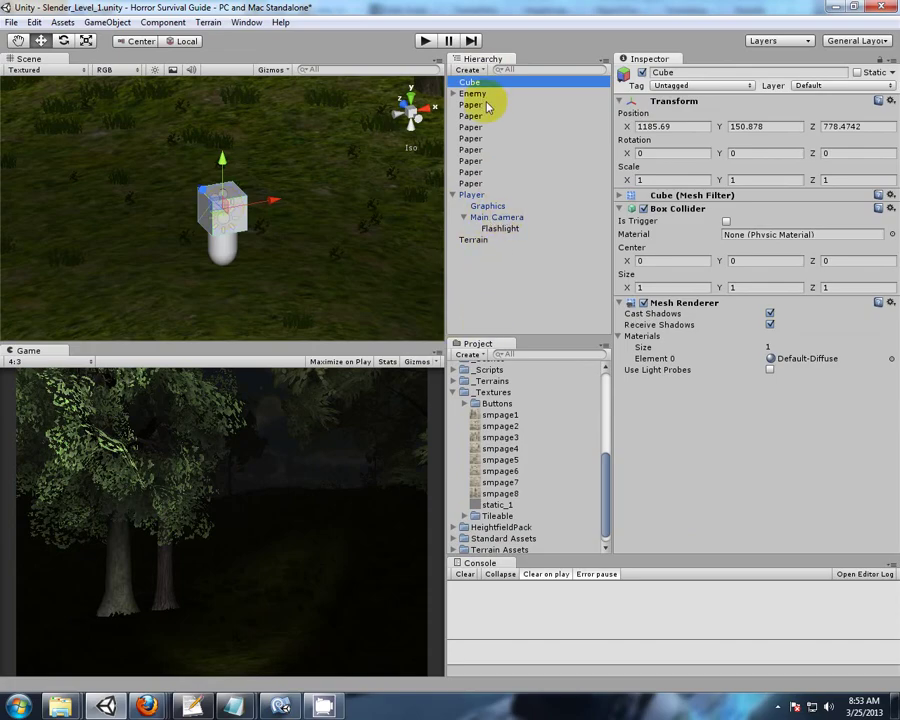
click(700, 72)
text(StaticObject)
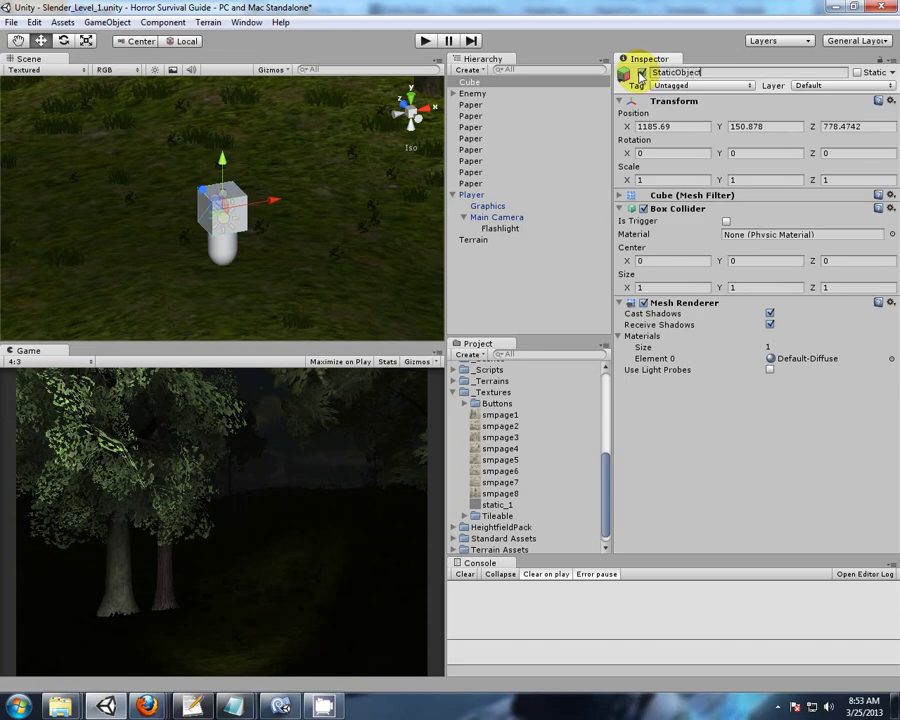
key(Return)
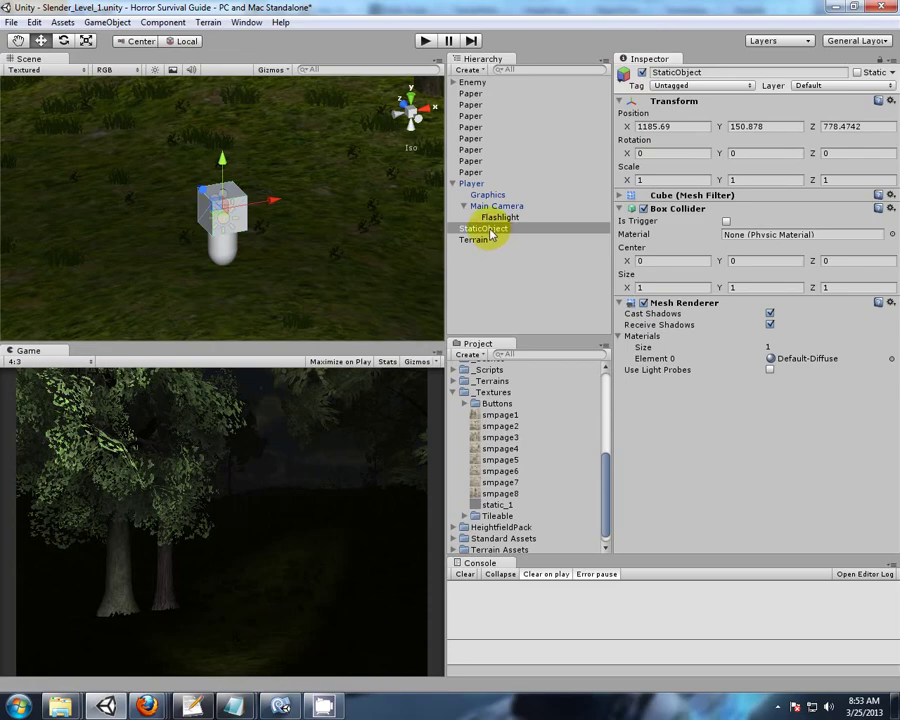
drag(490, 230, 512, 207)
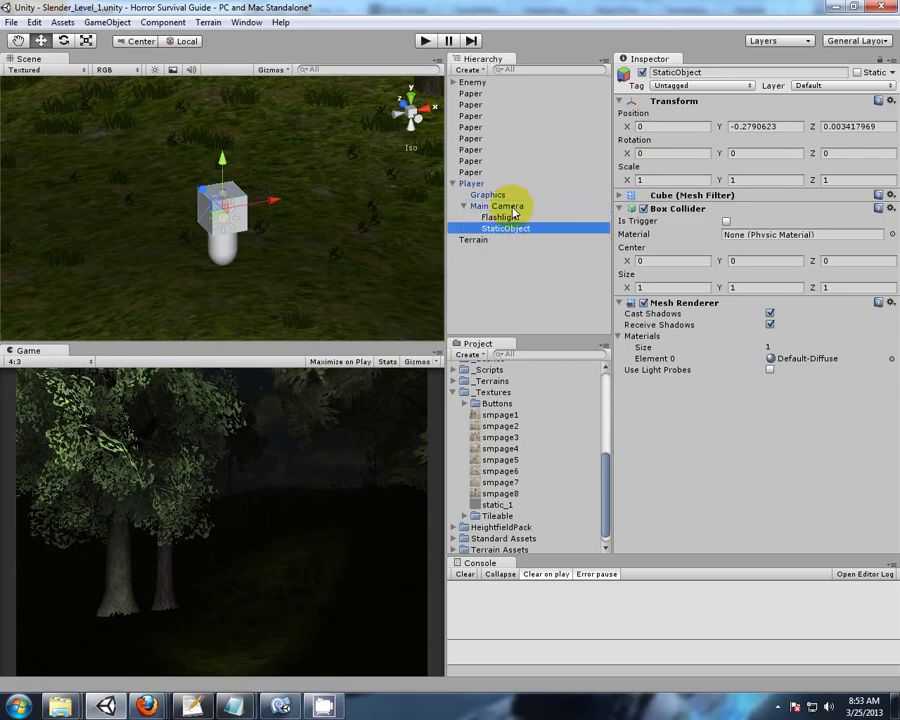
click(791, 125)
text(0)
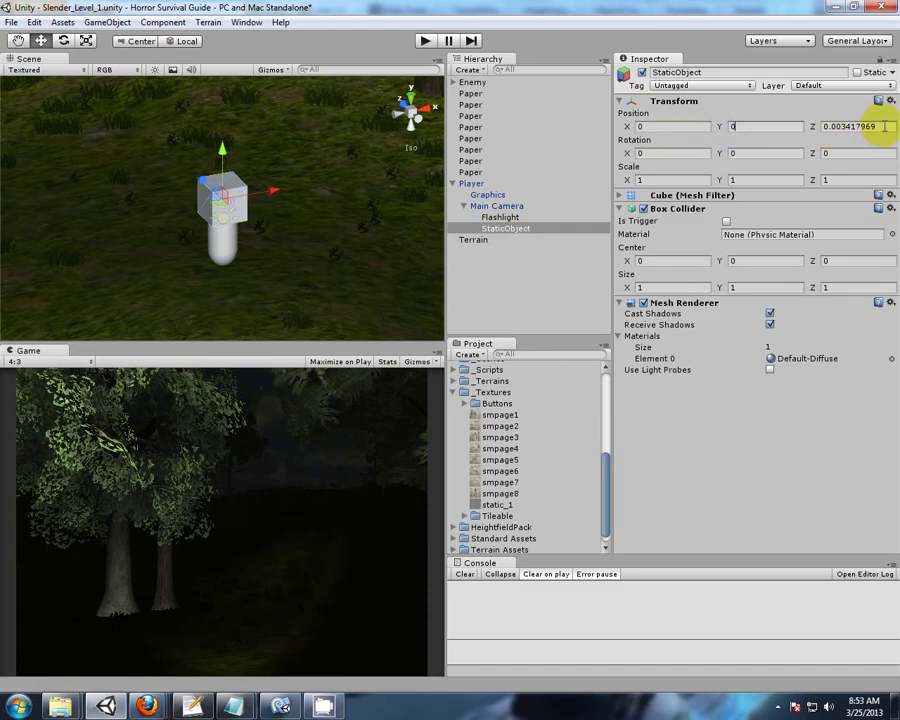
click(885, 126)
text(0)
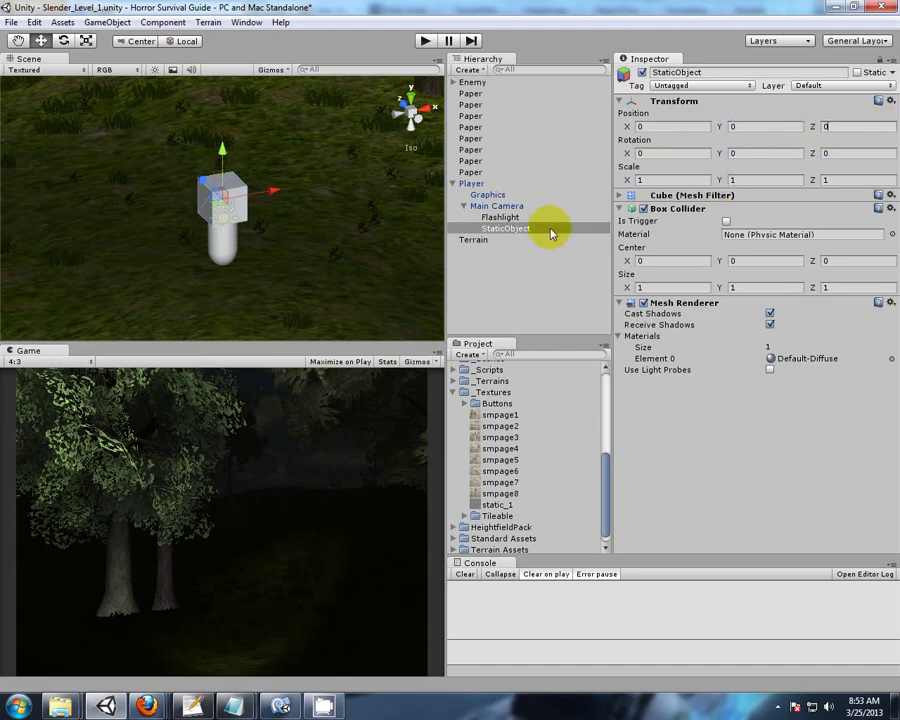
- Delete the StaticObject cube from the scene
click(700, 73)
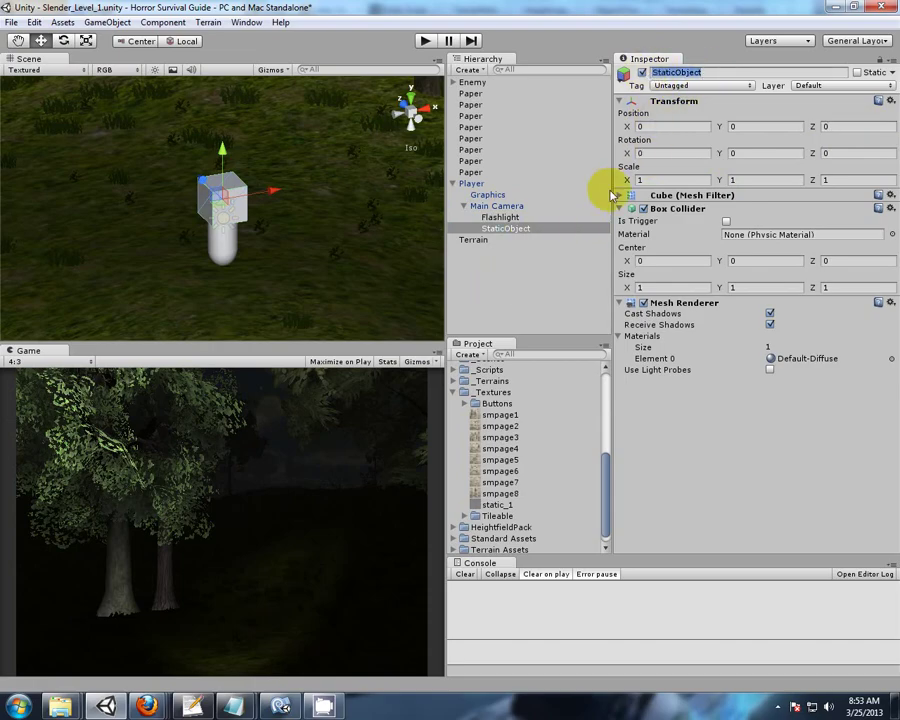
click(489, 275)
right_click(497, 229)
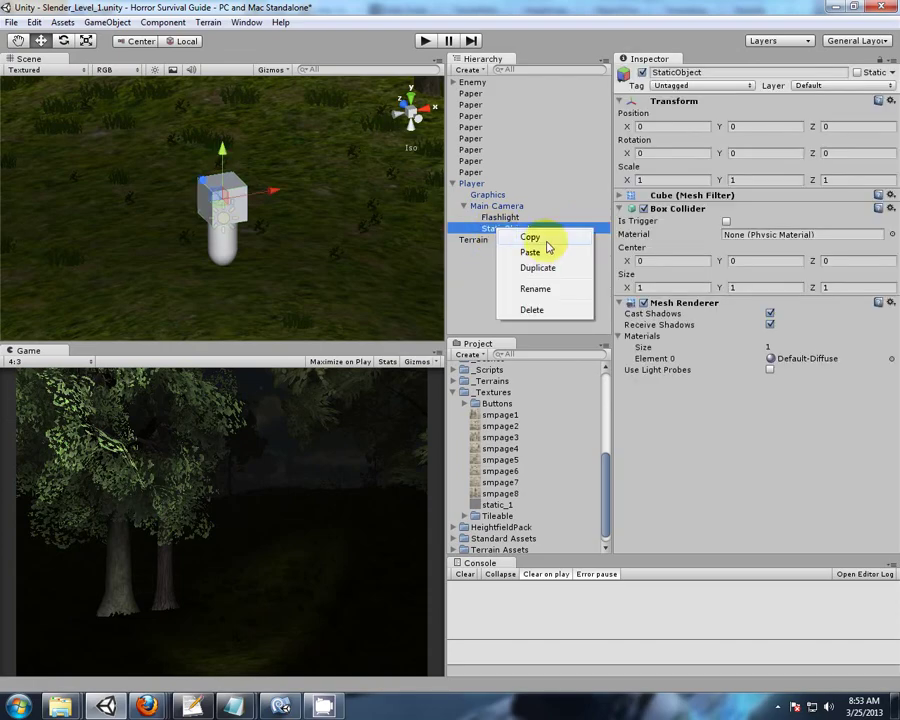
click(533, 310)
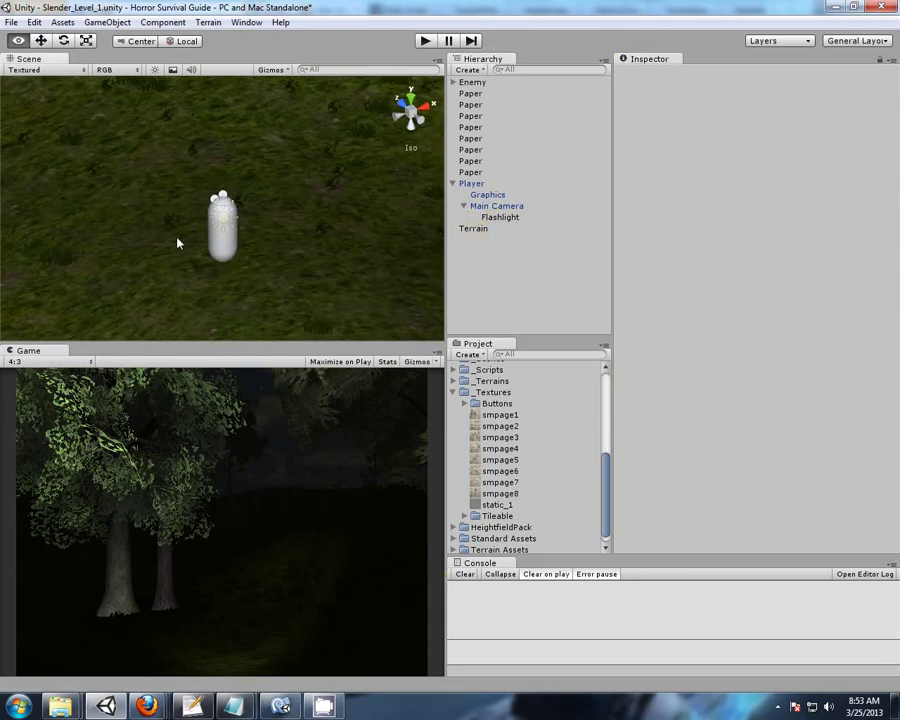
- Add a new Plane object to the scene from the Hierarchy Create list
click(496, 205)
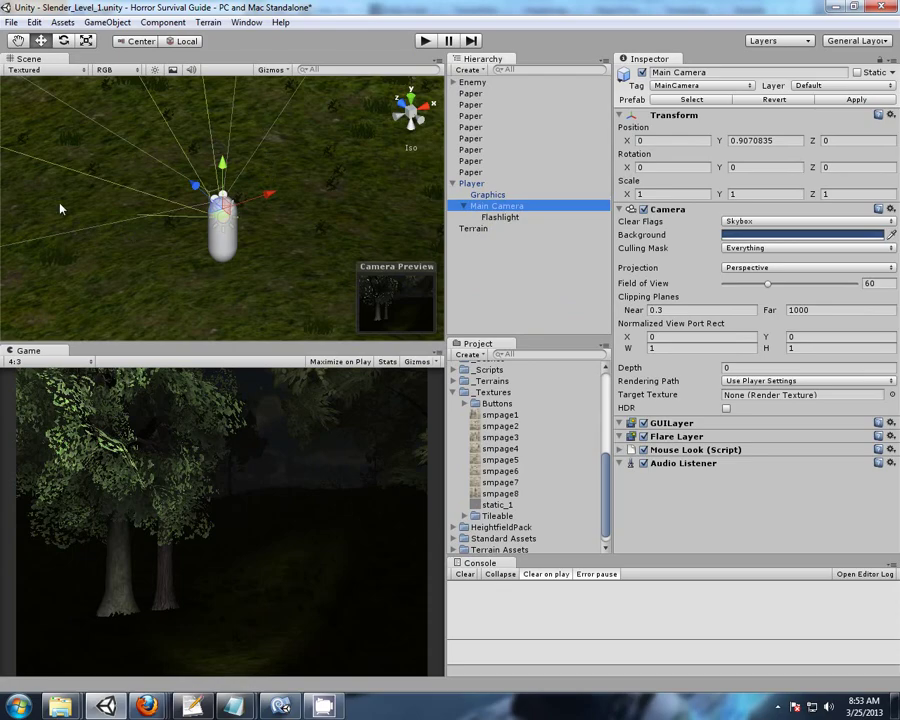
click(517, 252)
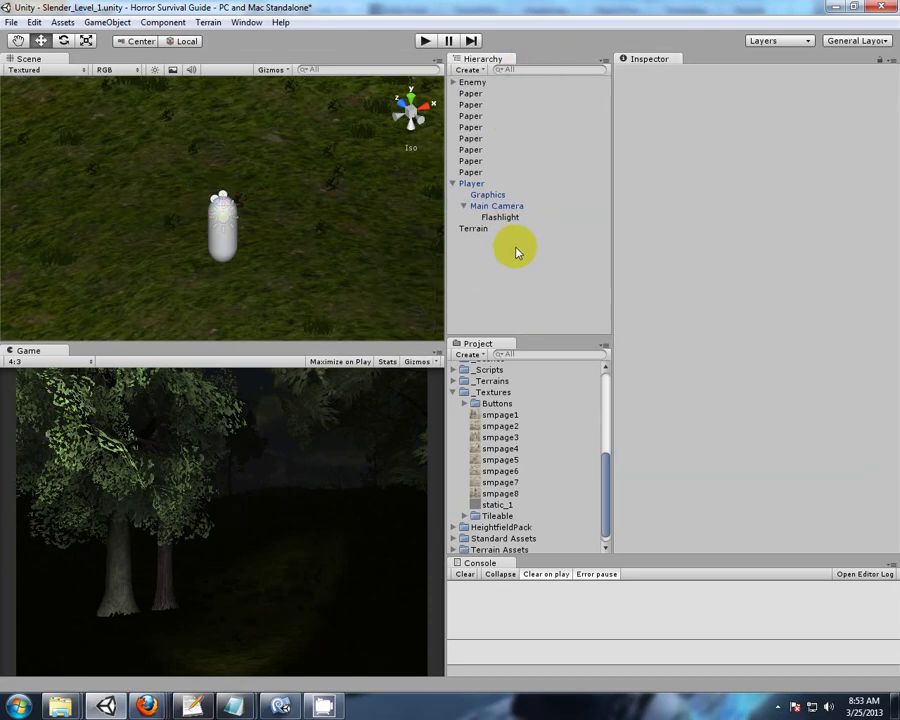
click(467, 69)
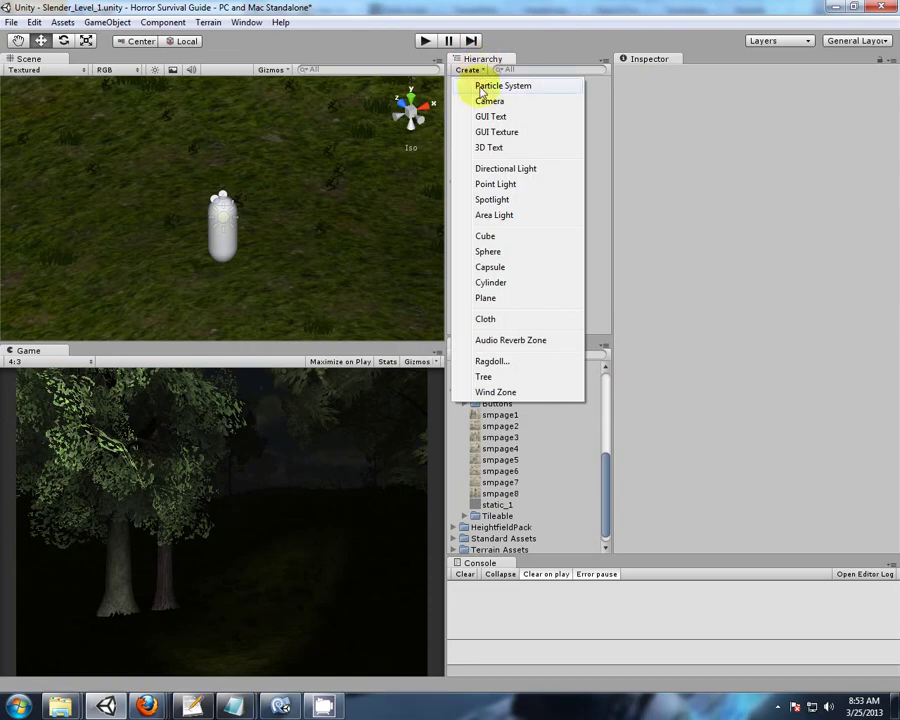
click(486, 299)
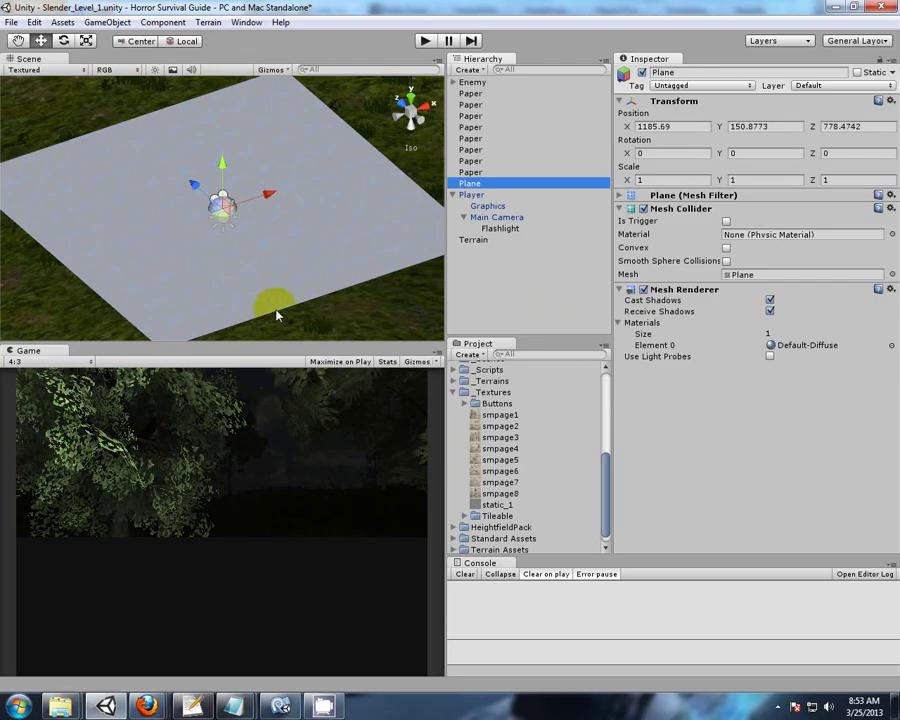
scroll(288, 316, down, 2)
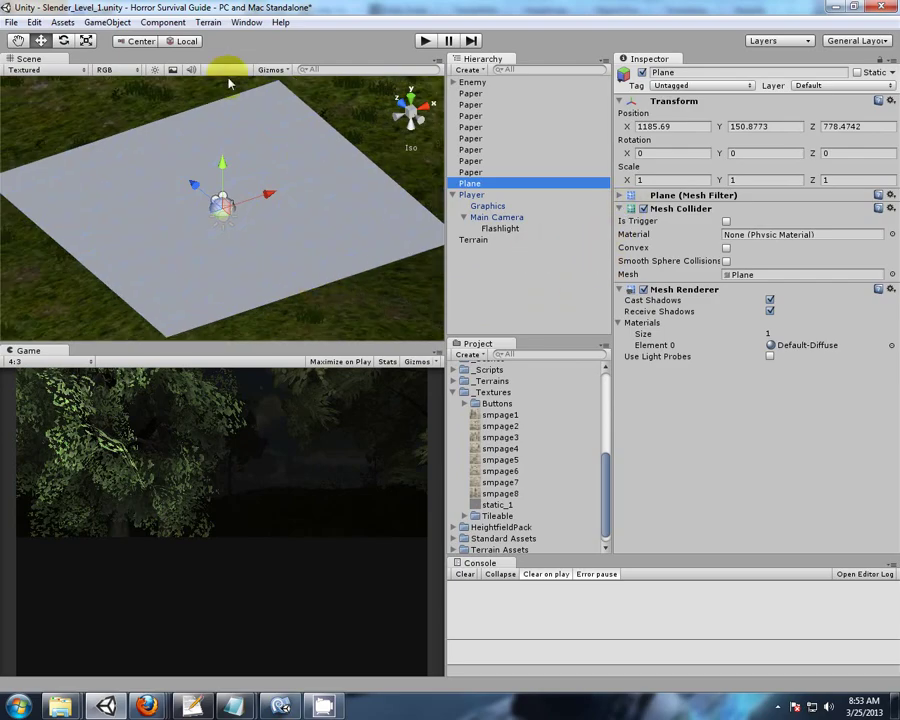
- Disable the Terrain, then add and delete a test cube
click(174, 69)
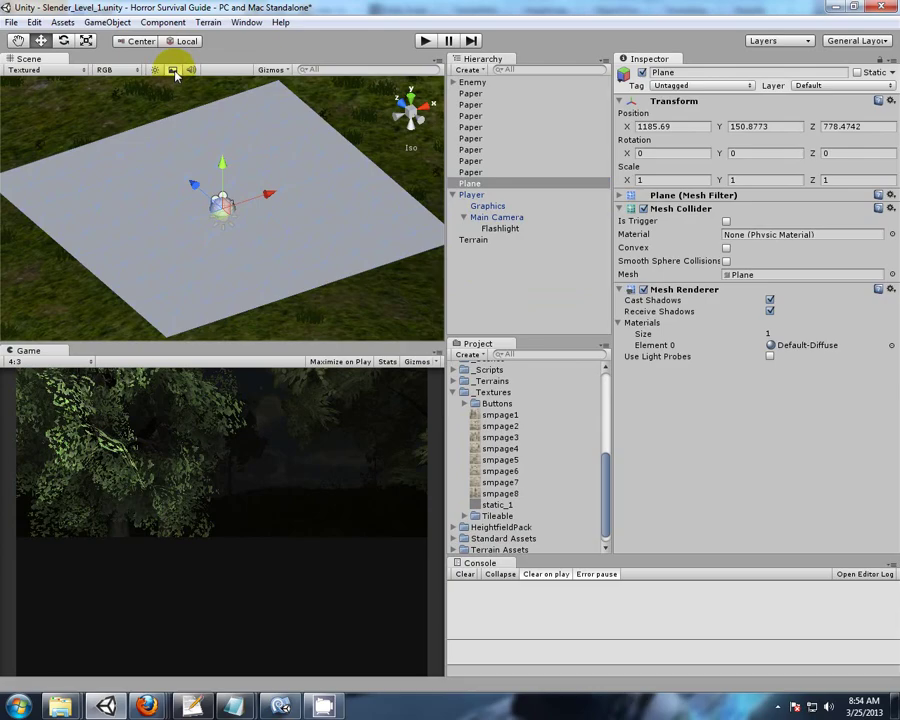
click(474, 240)
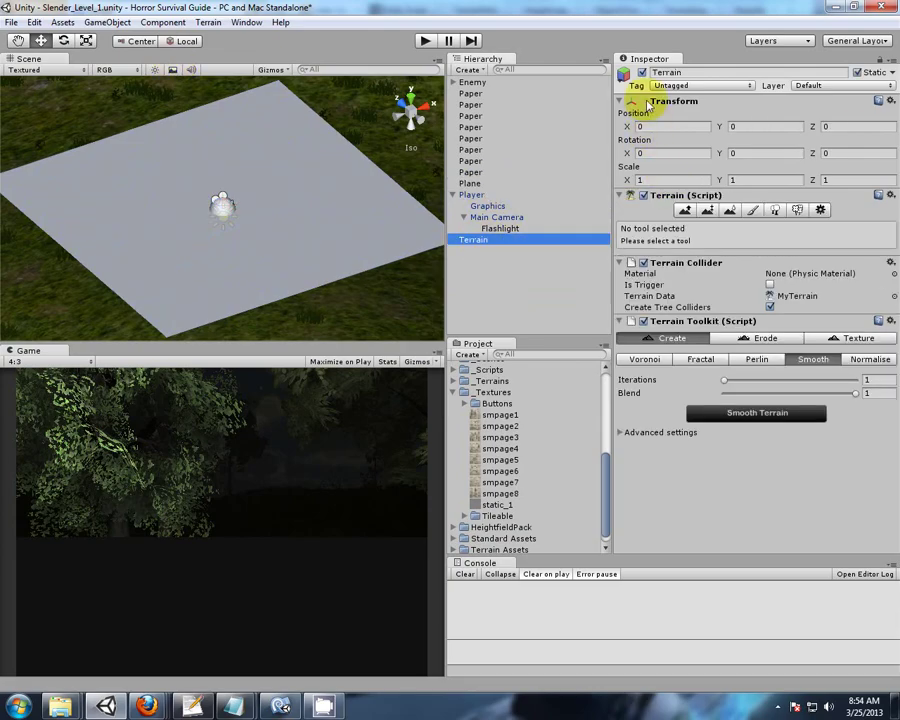
click(642, 72)
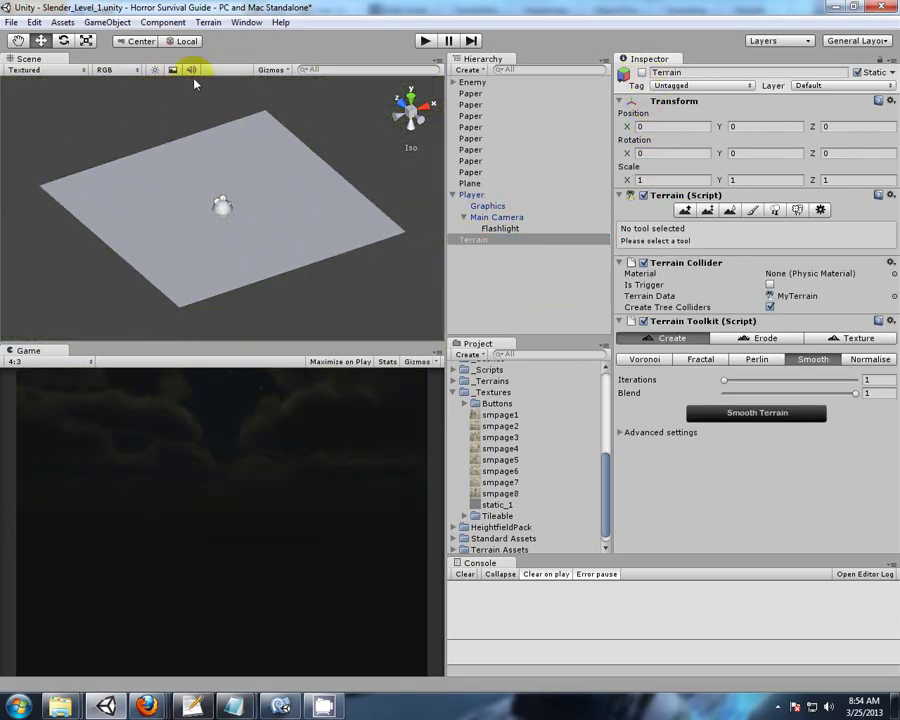
scroll(270, 175, down, 3)
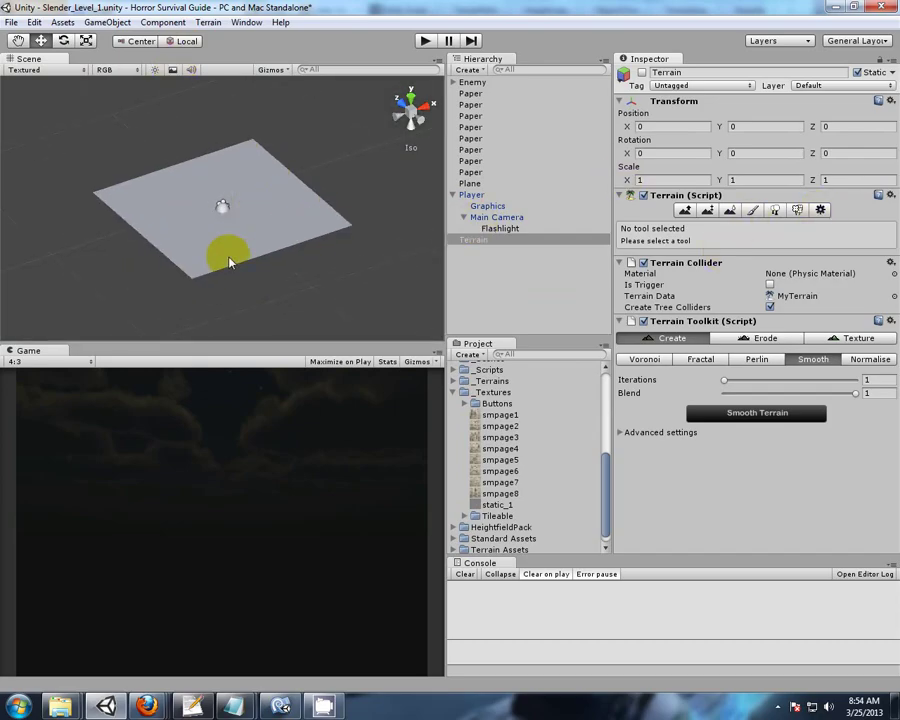
scroll(230, 260, up, 3)
click(467, 69)
click(495, 236)
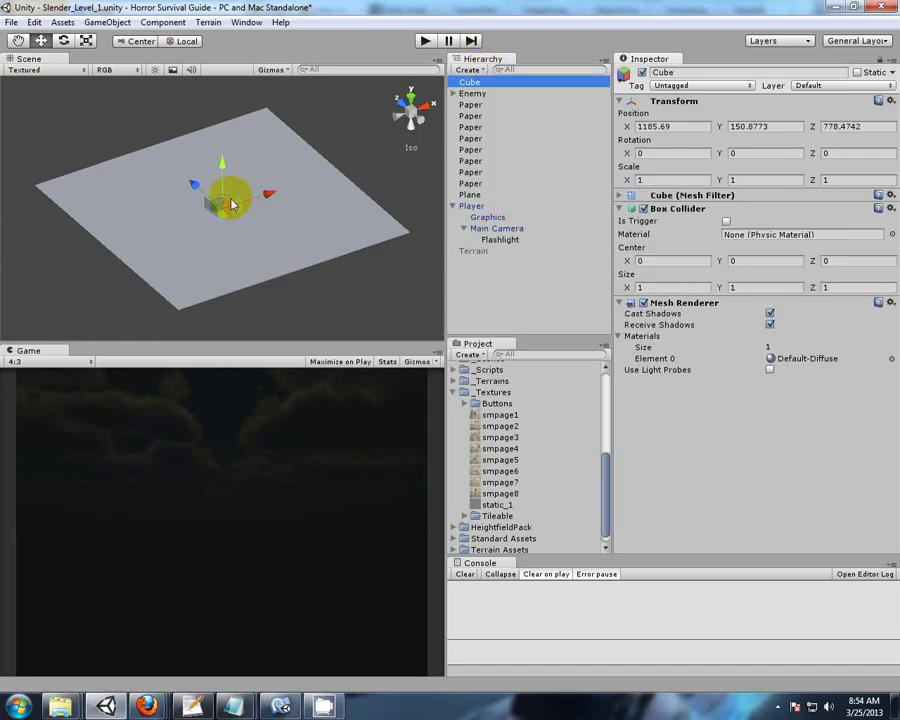
alt+drag(330, 165, 343, 200)
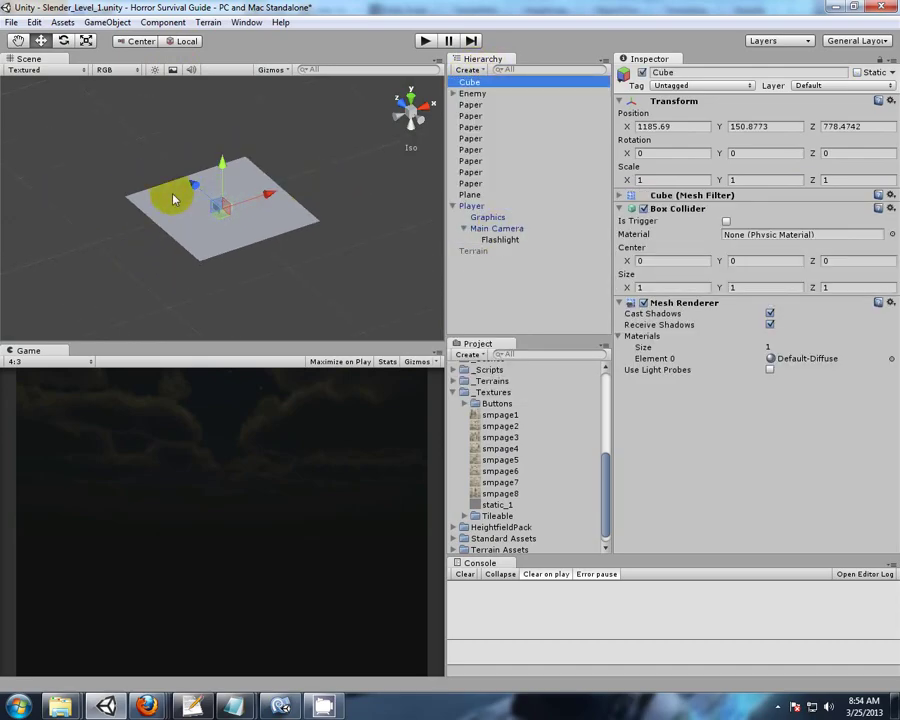
click(520, 298)
click(468, 82)
key(Delete)
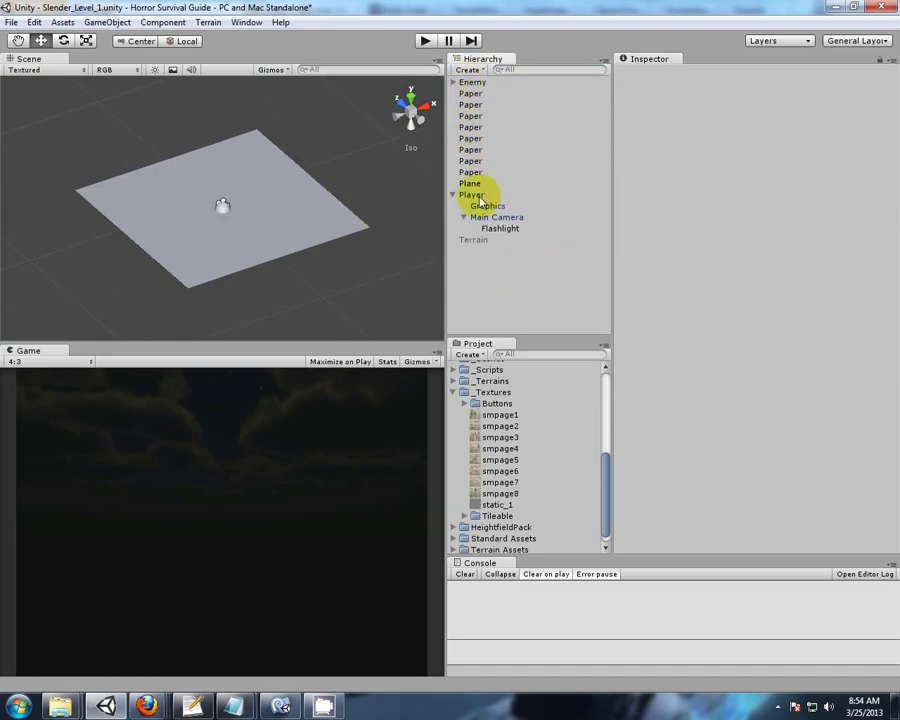
- Re-enable the Terrain and select the Plane
click(468, 184)
click(292, 251)
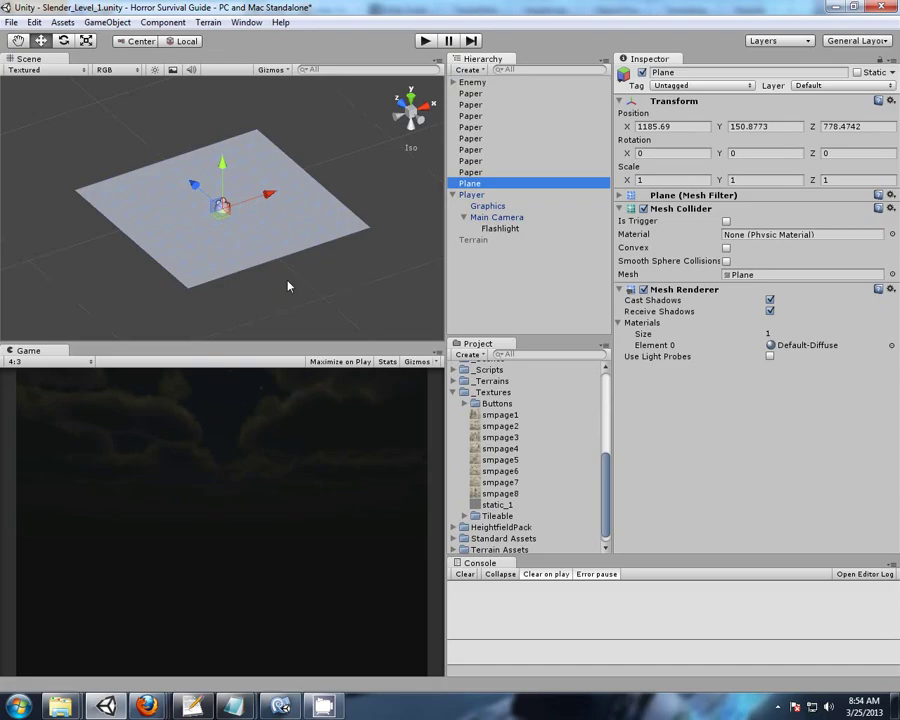
alt+drag(288, 287, 303, 271)
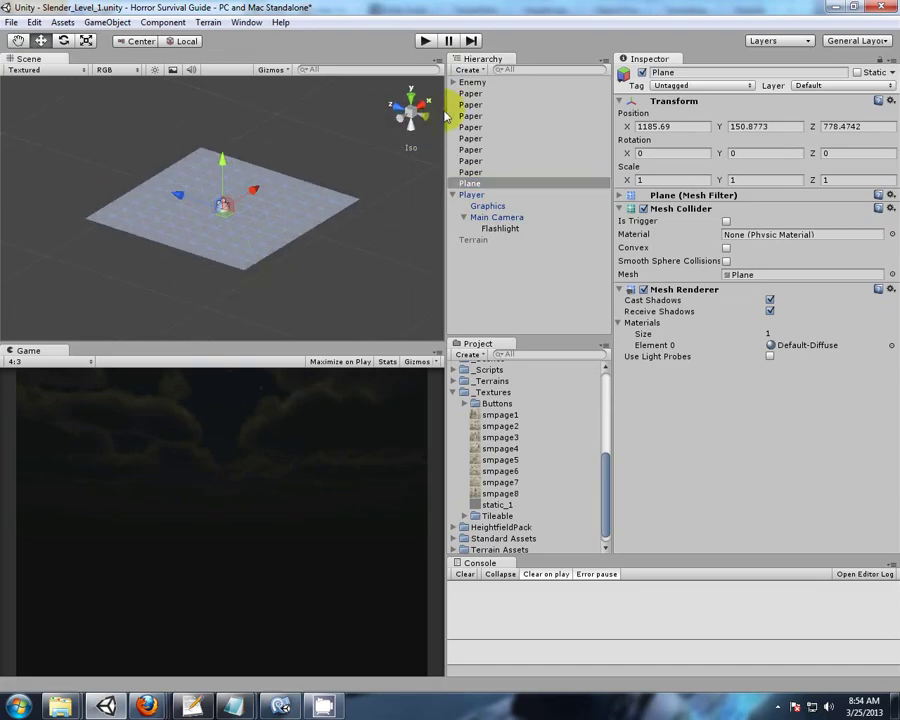
click(473, 240)
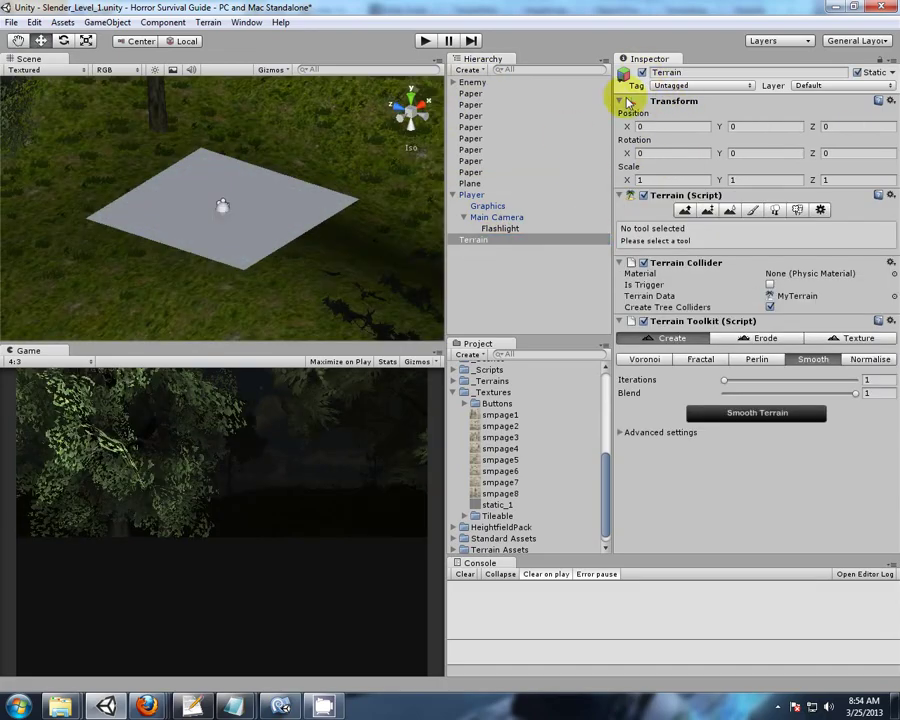
scroll(311, 220, up, 3)
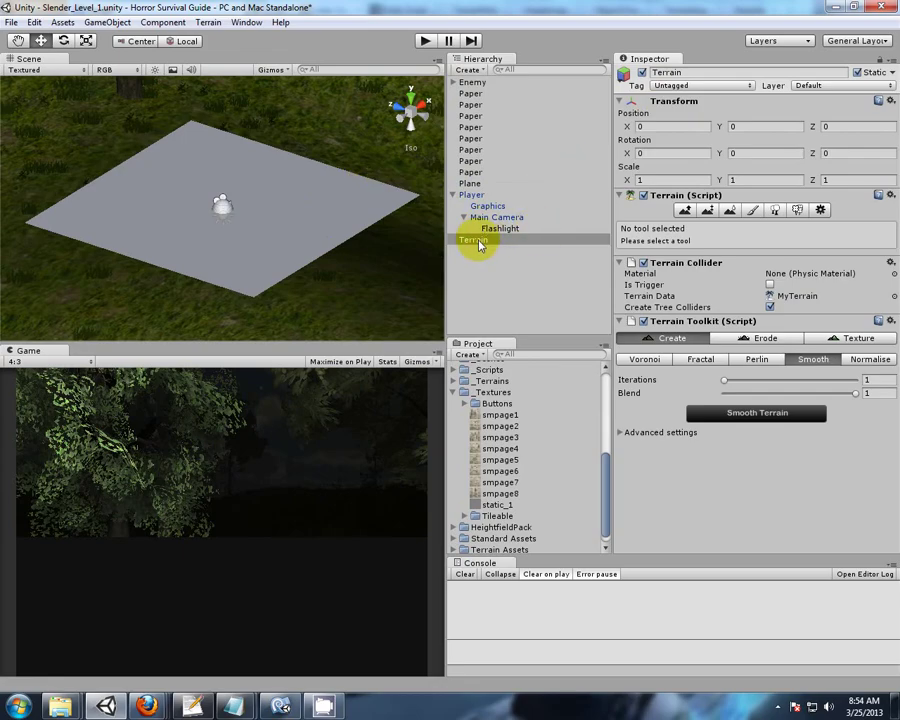
click(470, 184)
- Name the plane StaticObject, drag it under Main Camera, and enter 0 for Position Y and Z
click(688, 70)
text(StaticObject)
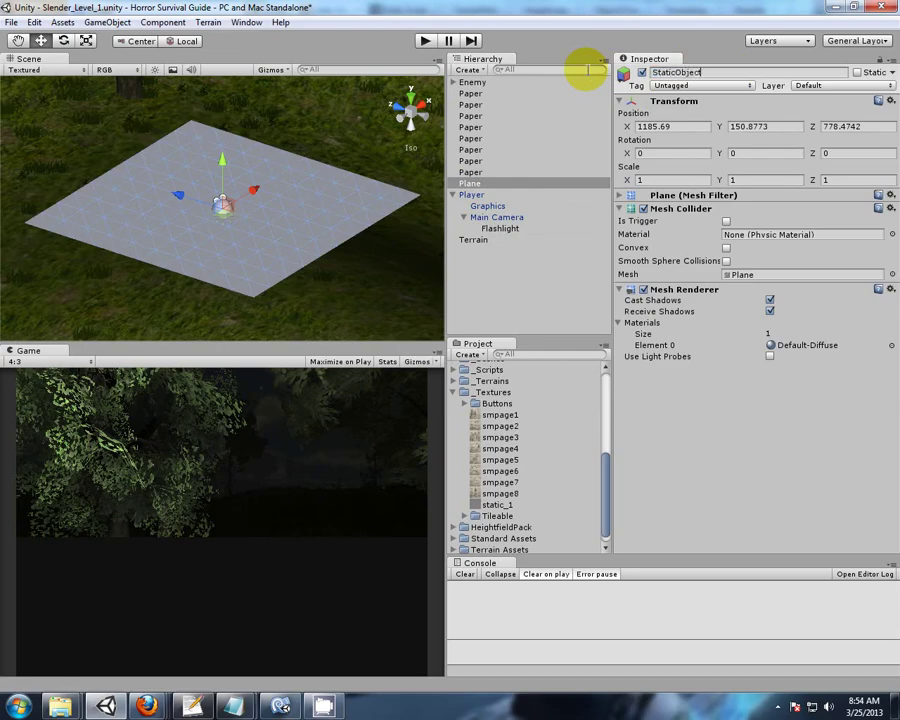
key(Return)
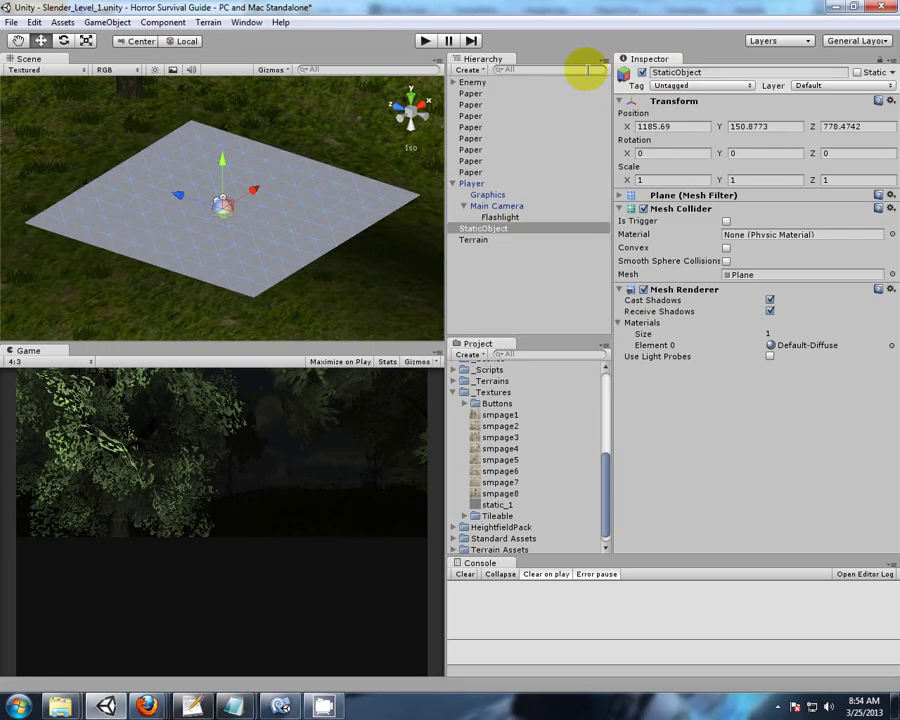
drag(485, 232, 510, 213)
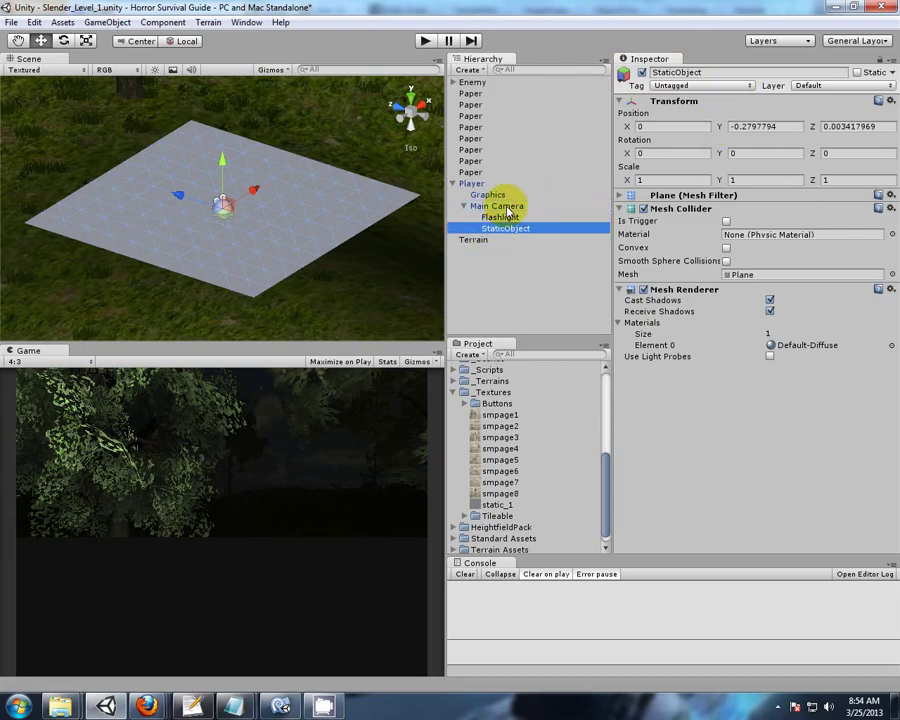
click(765, 128)
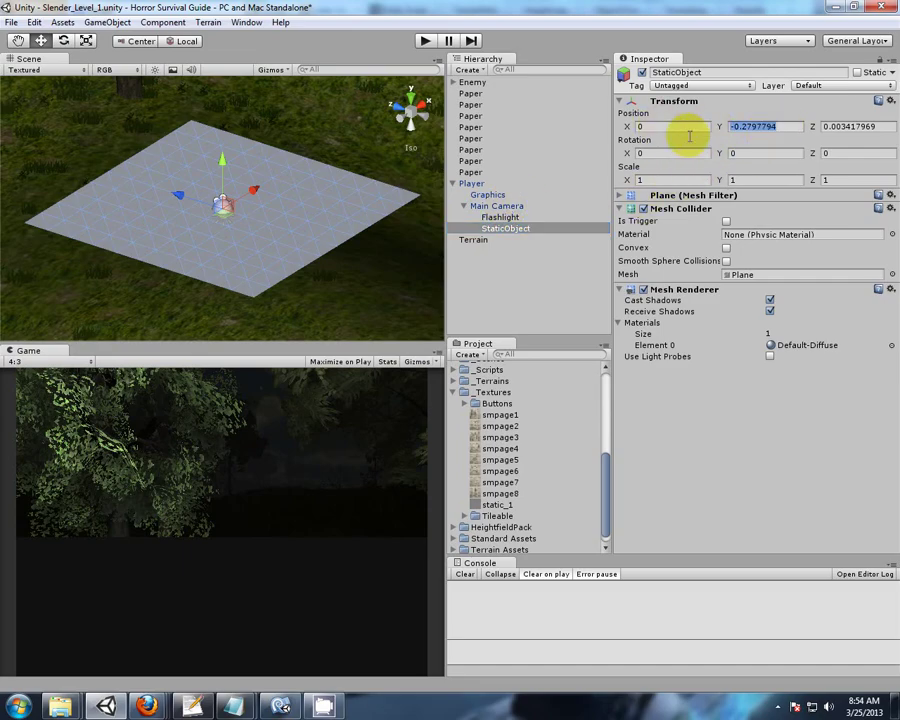
text(0)
click(830, 127)
text(0)
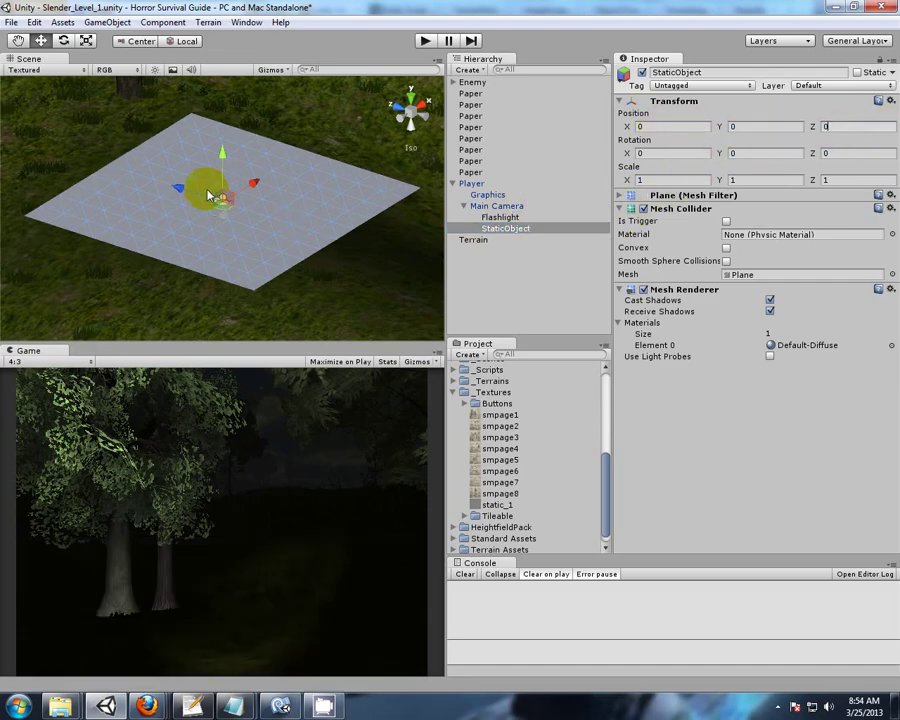
mouse_move(339, 281)
alt+mouse_down()
mouse_move(348, 291)
mouse_move(297, 311)
mouse_move(370, 271)
mouse_move(413, 181)
mouse_move(356, 226)
mouse_move(352, 240)
mouse_move(380, 176)
mouse_move(334, 280)
mouse_move(298, 316)
mouse_move(171, 233)
alt+mouse_up()
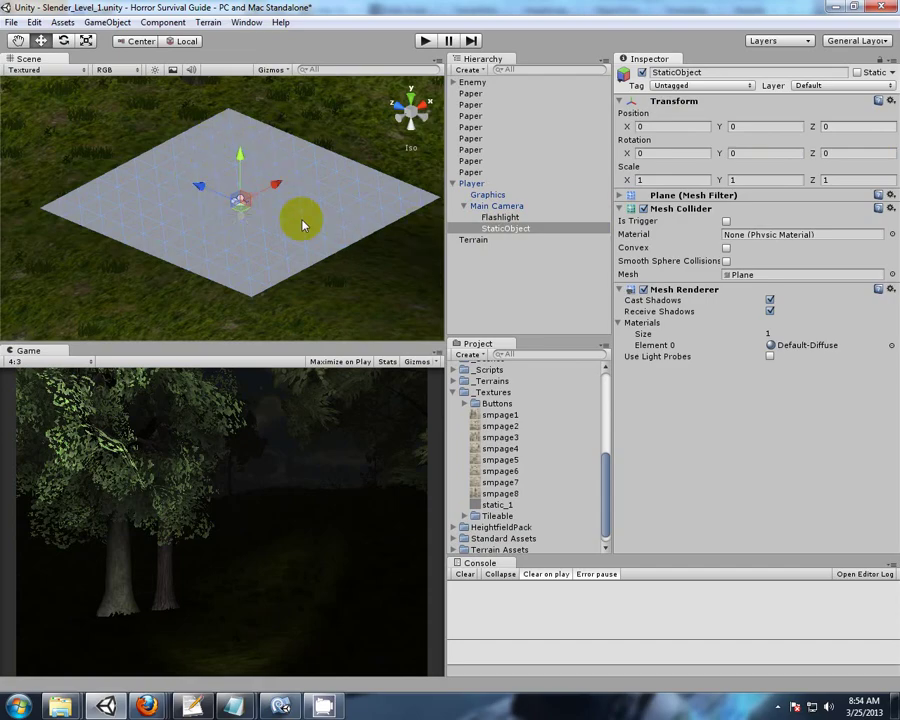
- Rotate the StaticObject plane upright with Rotation X set to -90
click(63, 41)
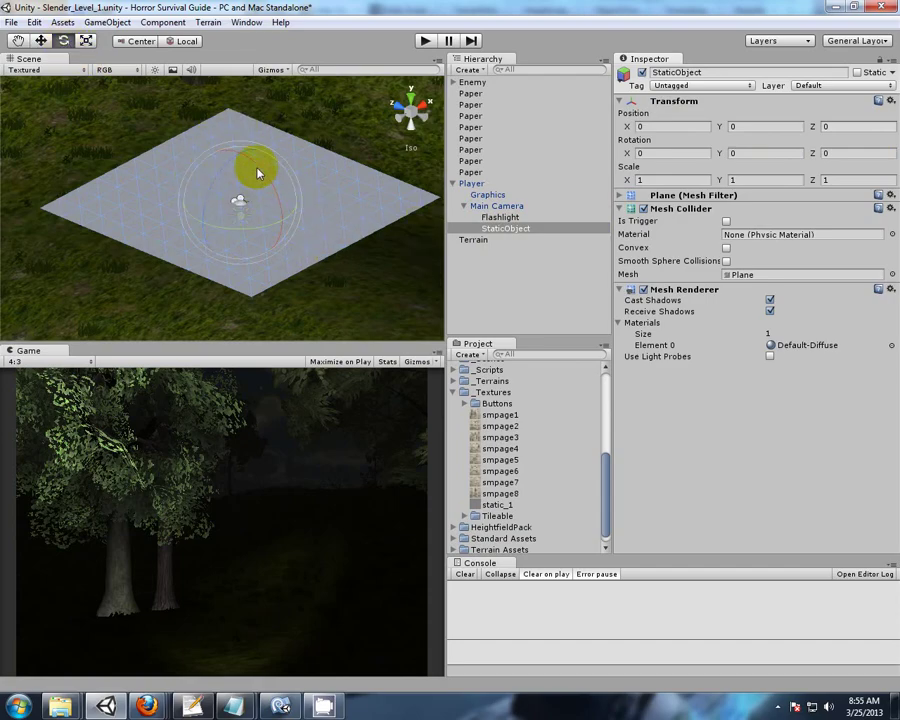
drag(256, 170, 287, 221)
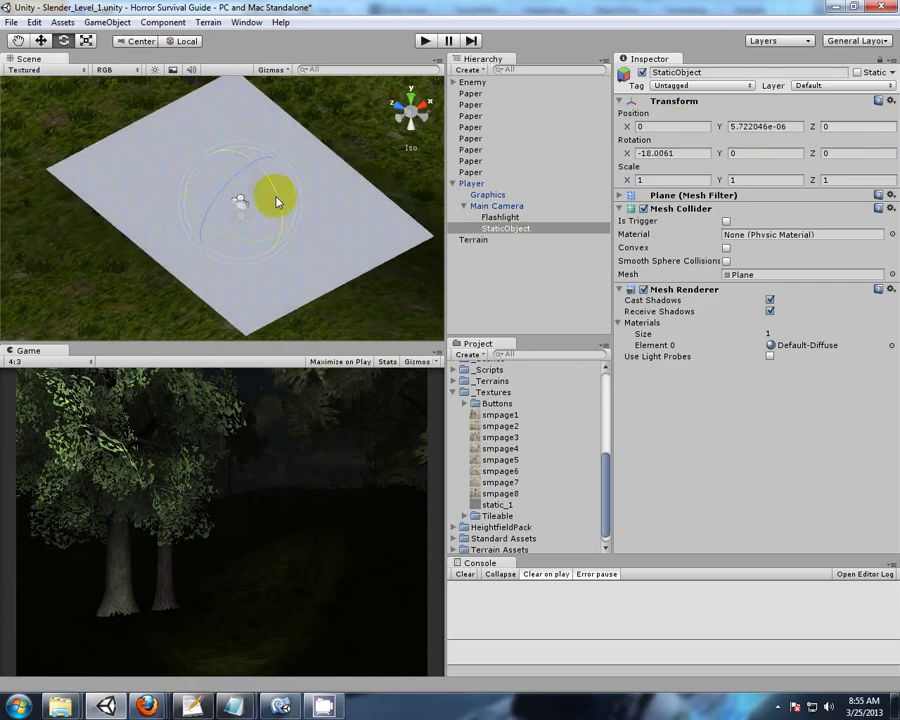
drag(287, 221, 258, 192)
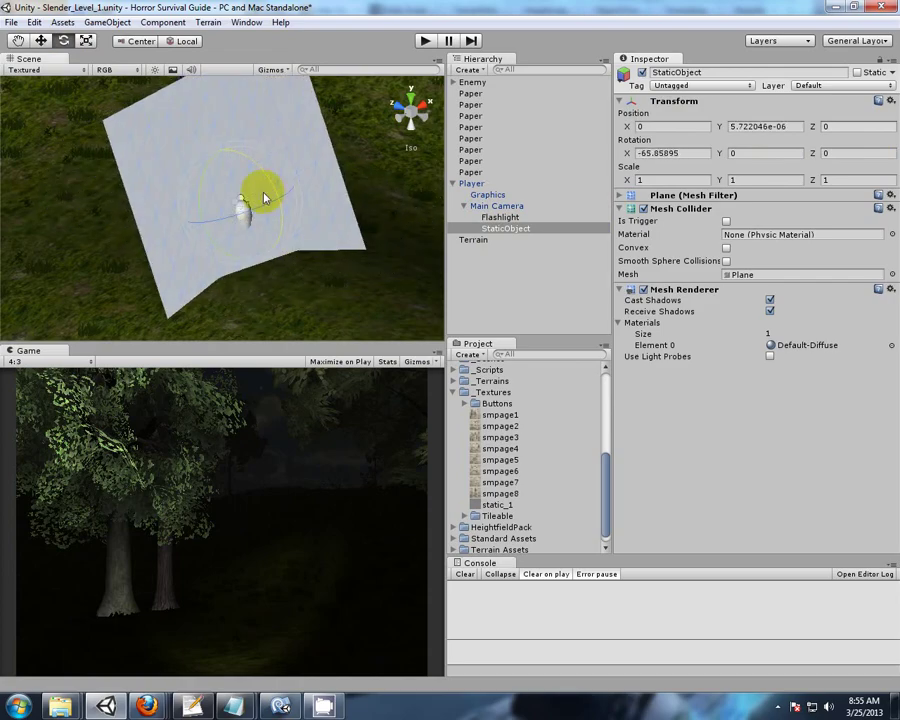
drag(645, 152, 645, 160)
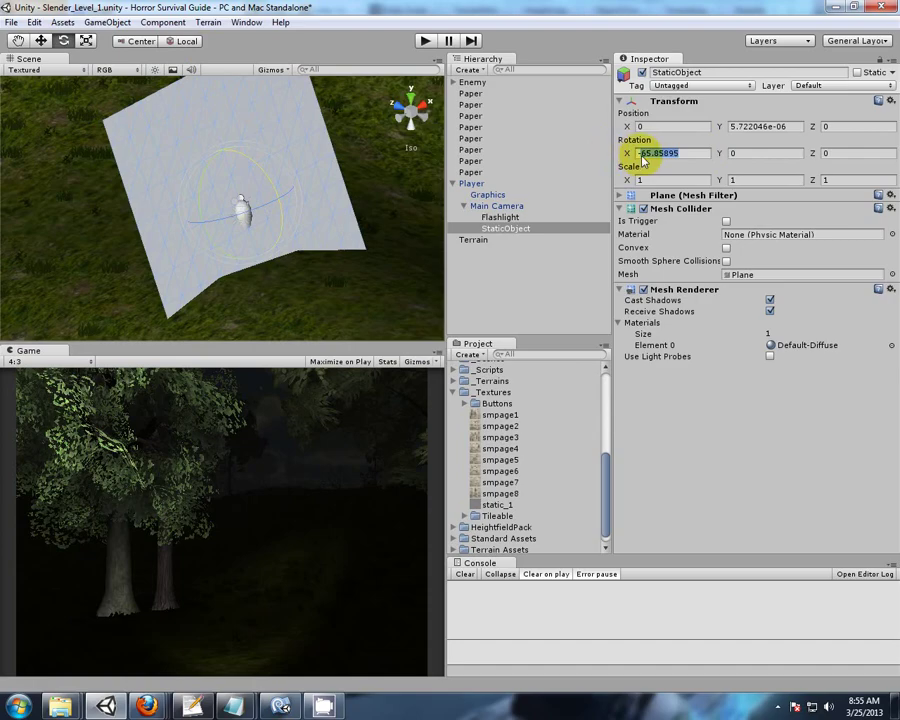
text(-90)
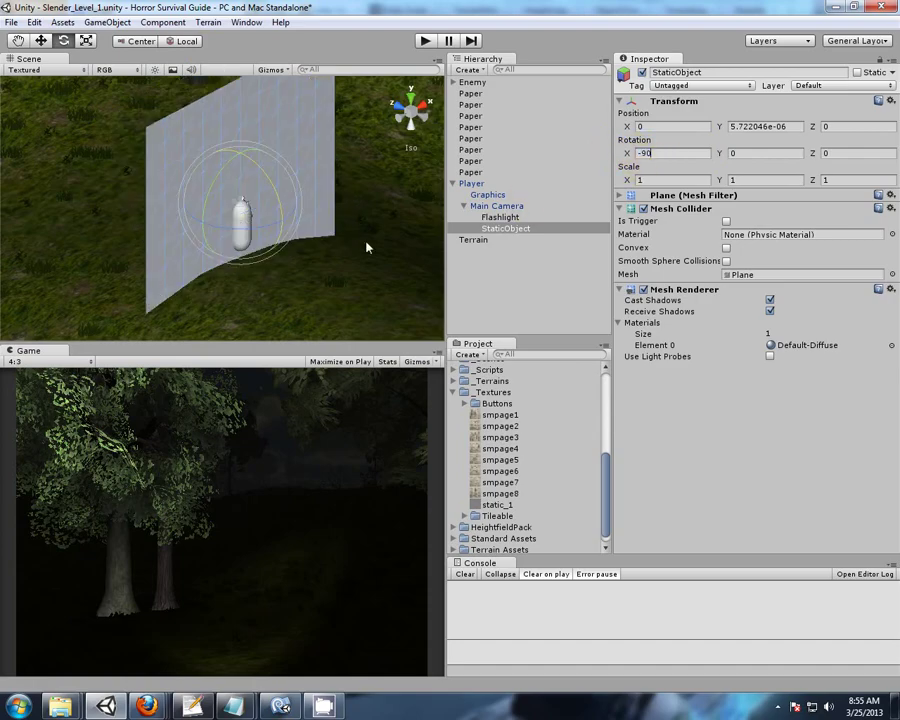
mouse_move(44, 240)
alt+mouse_down()
mouse_move(132, 256)
mouse_move(248, 240)
mouse_move(144, 244)
mouse_move(225, 245)
alt+mouse_up()
mouse_move(334, 274)
alt+mouse_down()
mouse_move(185, 283)
mouse_move(221, 277)
alt+mouse_up()
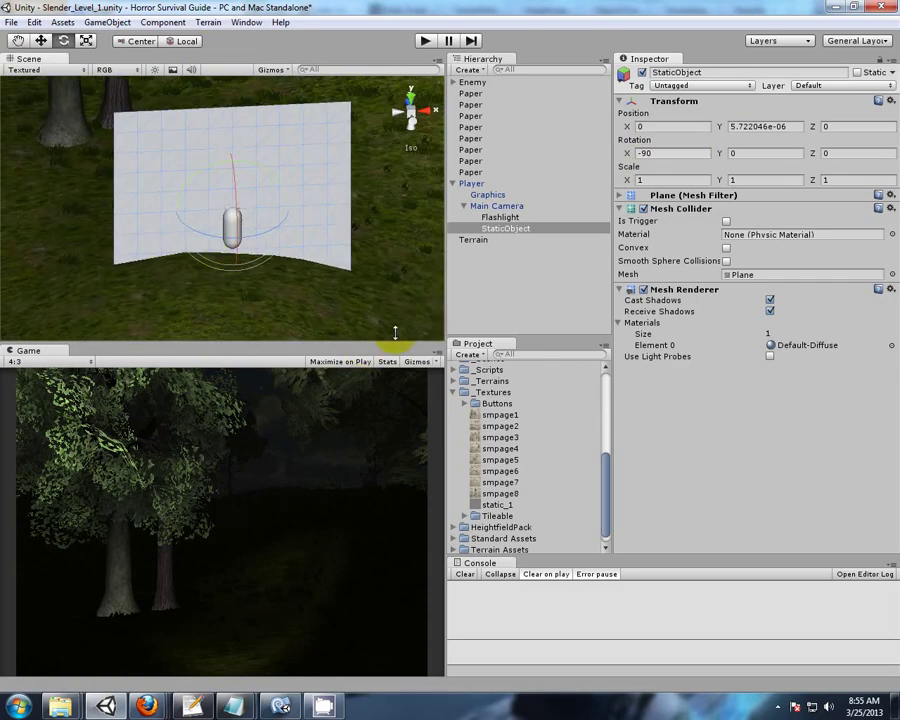
click(554, 227)
- Set StaticObject's Position Y 0 and Z 1 so it sits in front of the camera
drag(793, 128, 693, 124)
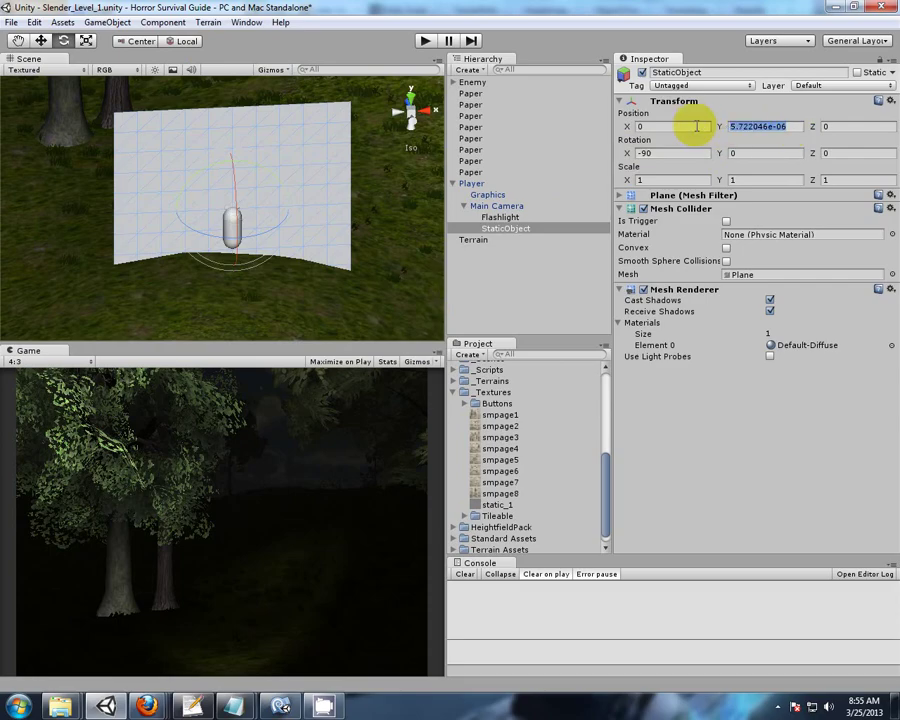
text(0)
click(828, 126)
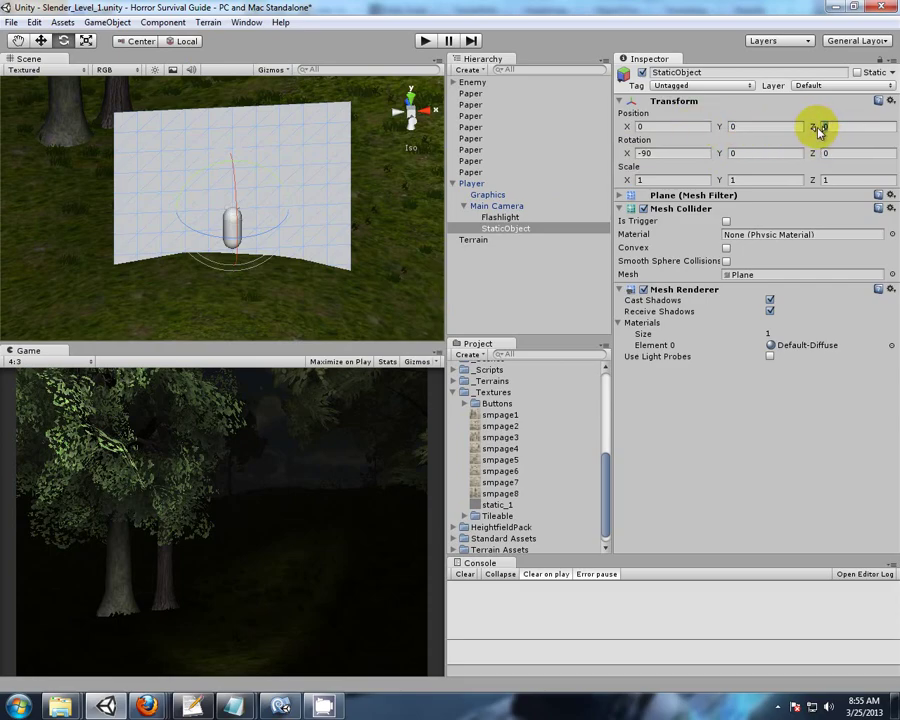
text(1)
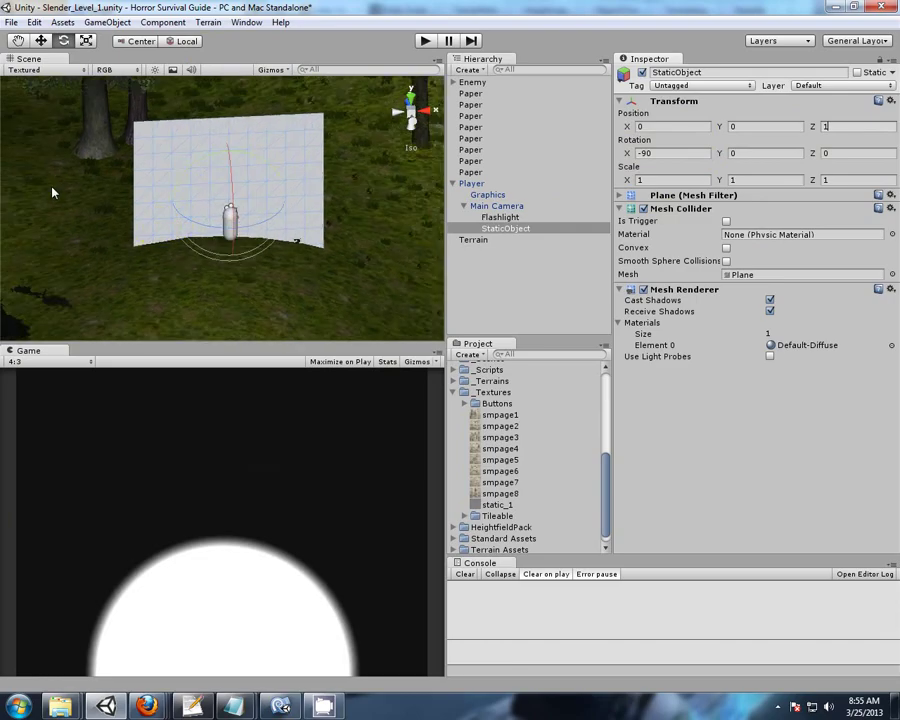
mouse_move(54, 192)
alt+mouse_down()
mouse_move(370, 205)
mouse_move(221, 201)
alt+mouse_up()
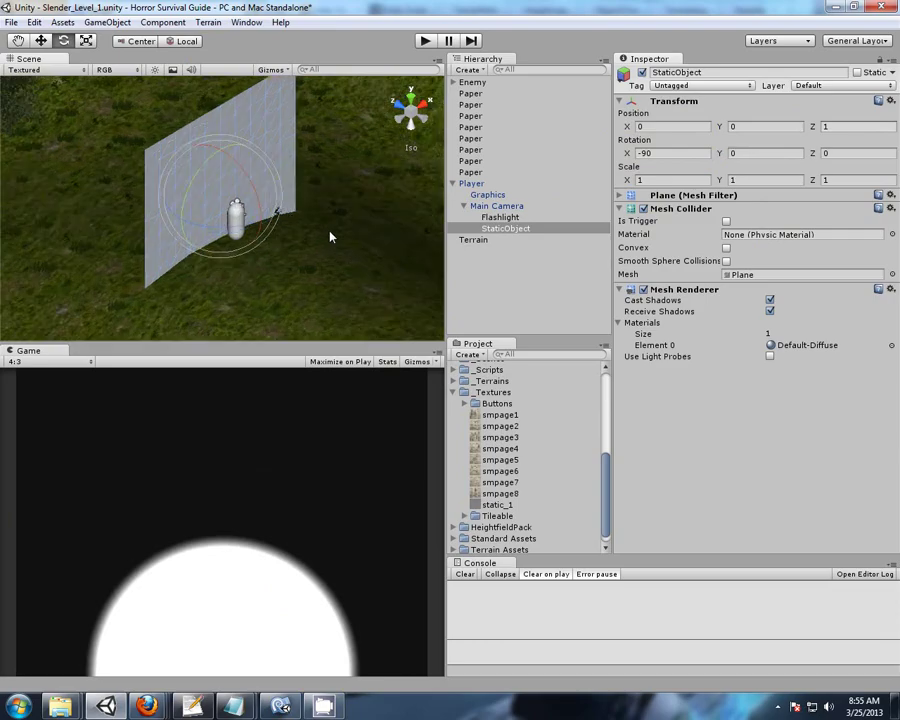
alt+drag(330, 235, 321, 253)
mouse_move(257, 299)
alt+mouse_down()
mouse_move(340, 285)
mouse_move(366, 251)
mouse_move(301, 261)
mouse_move(185, 145)
alt+mouse_up()
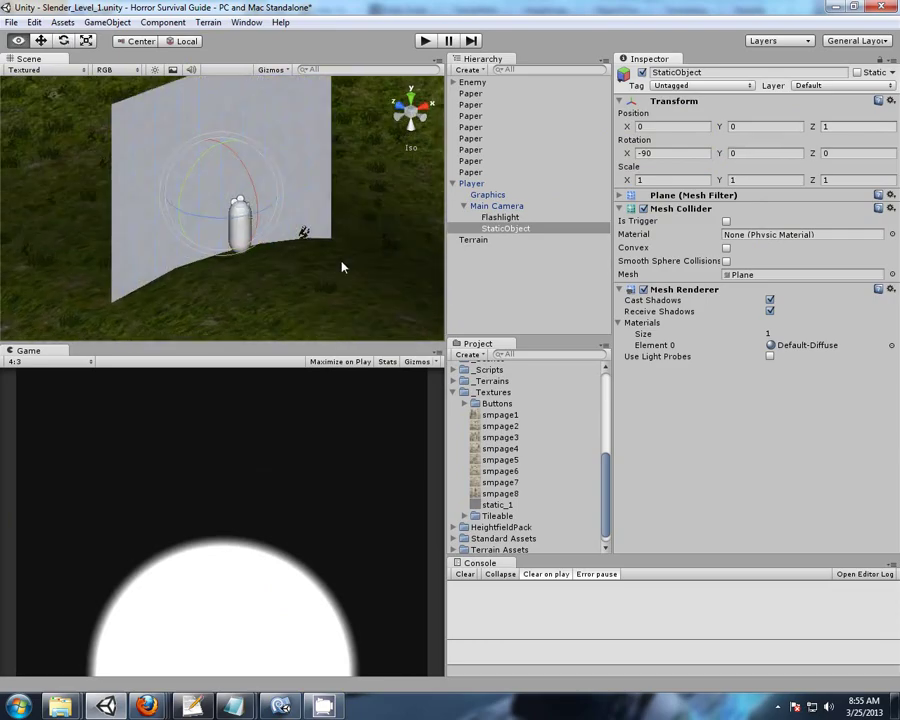
mouse_move(341, 263)
alt+mouse_down()
mouse_move(271, 238)
mouse_move(503, 155)
alt+mouse_up()
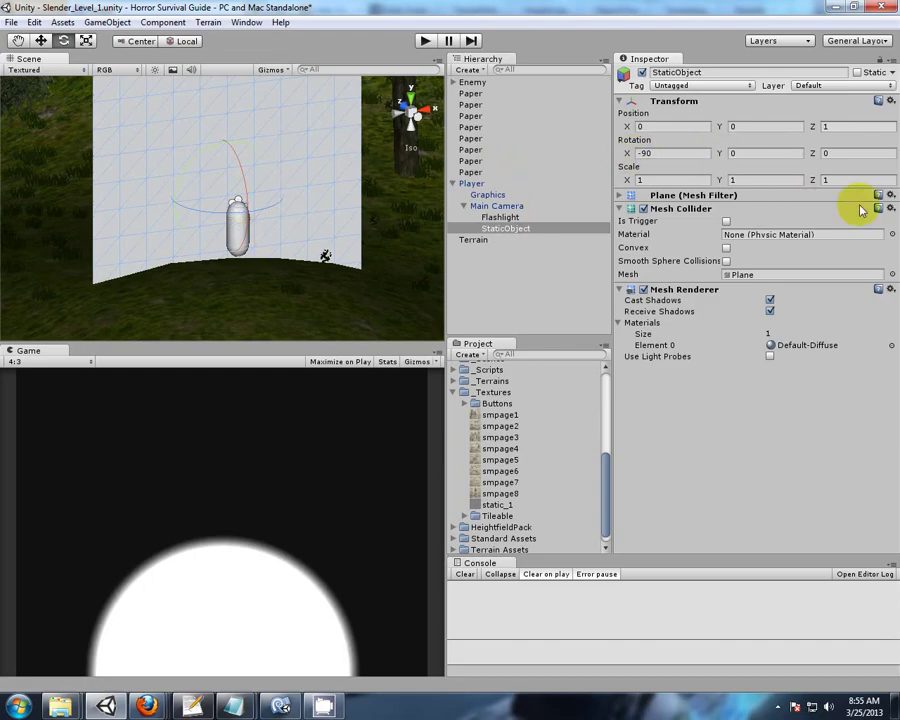
- Drag the mtlStatic material from _Materials onto StaticObject
click(456, 392)
scroll(500, 450, up, 4)
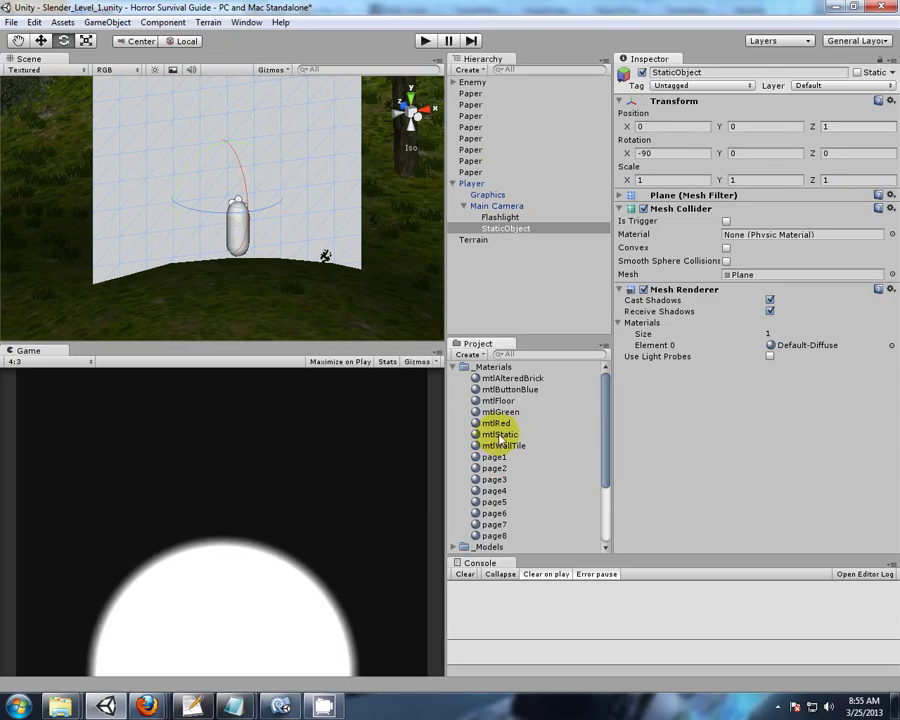
drag(493, 440, 703, 437)
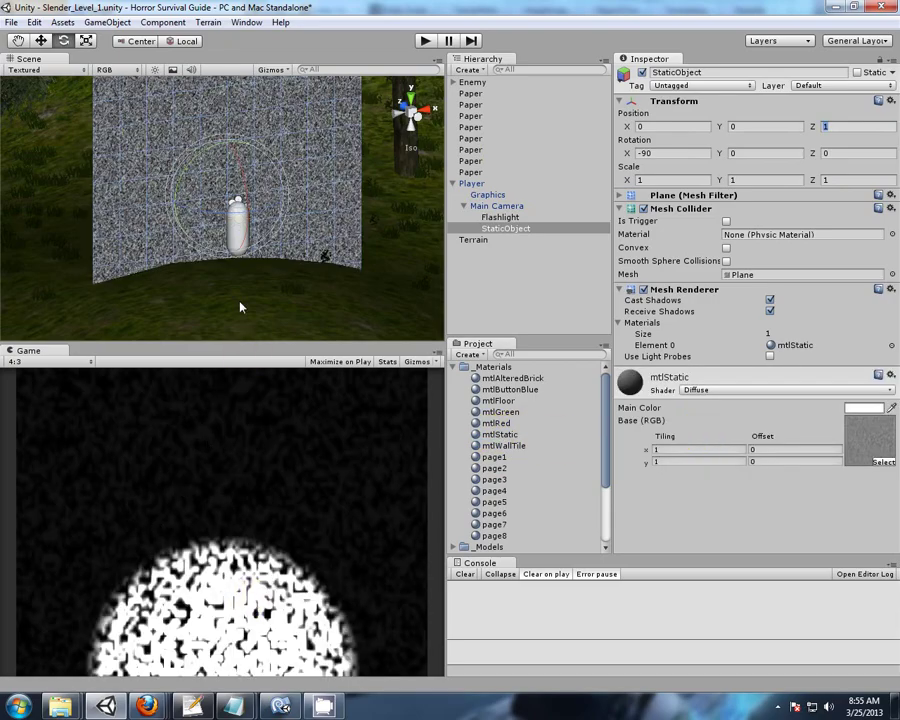
scroll(240, 307, down, 1)
mouse_move(348, 274)
alt+mouse_down()
mouse_move(276, 296)
mouse_move(346, 265)
alt+mouse_up()
- Select Main Camera and check the static plane from a top-down Scene view
click(478, 205)
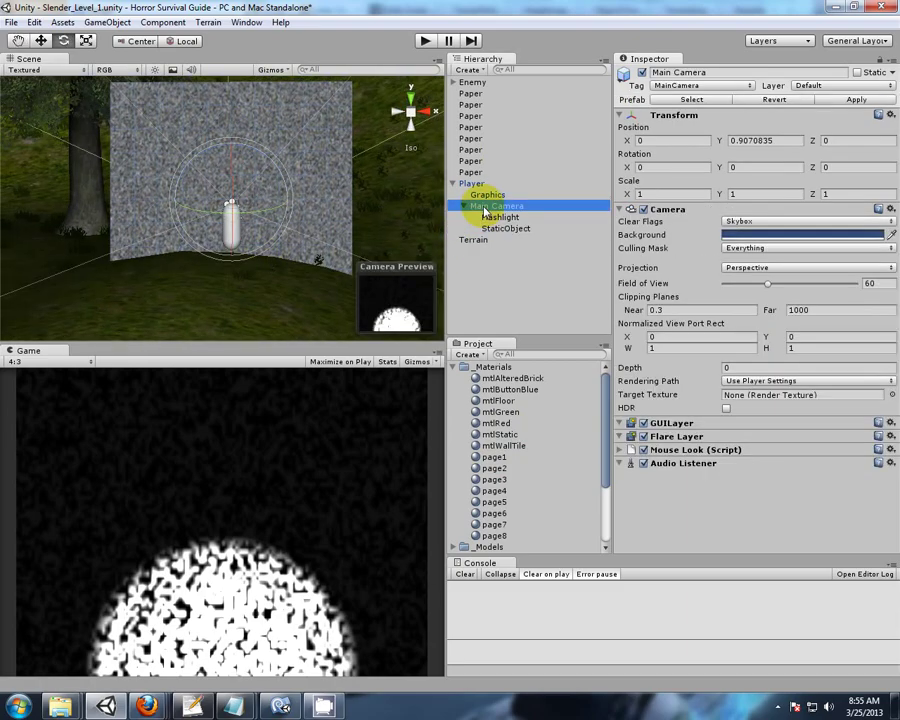
mouse_move(155, 304)
alt+mouse_down()
mouse_move(207, 286)
mouse_move(219, 309)
mouse_move(425, 303)
mouse_move(426, 194)
mouse_move(434, 228)
alt+mouse_up()
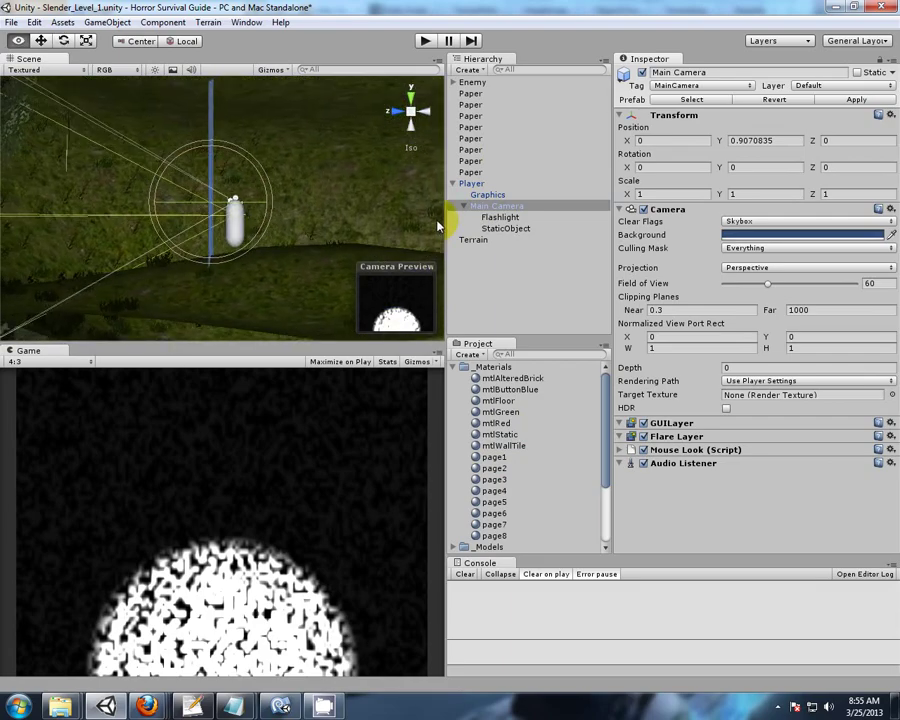
click(410, 96)
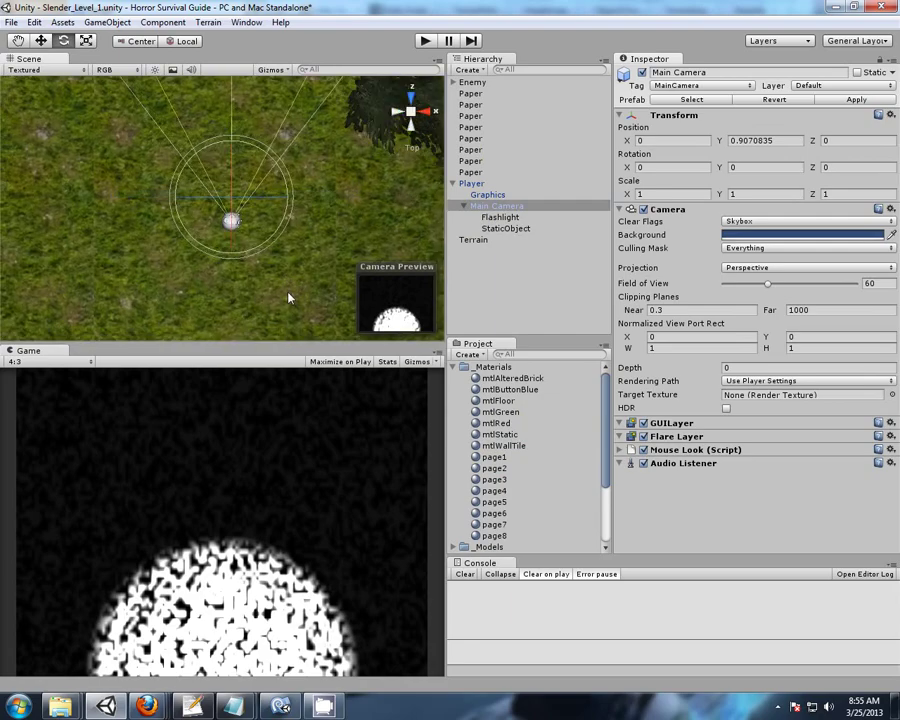
alt+drag(289, 298, 256, 200)
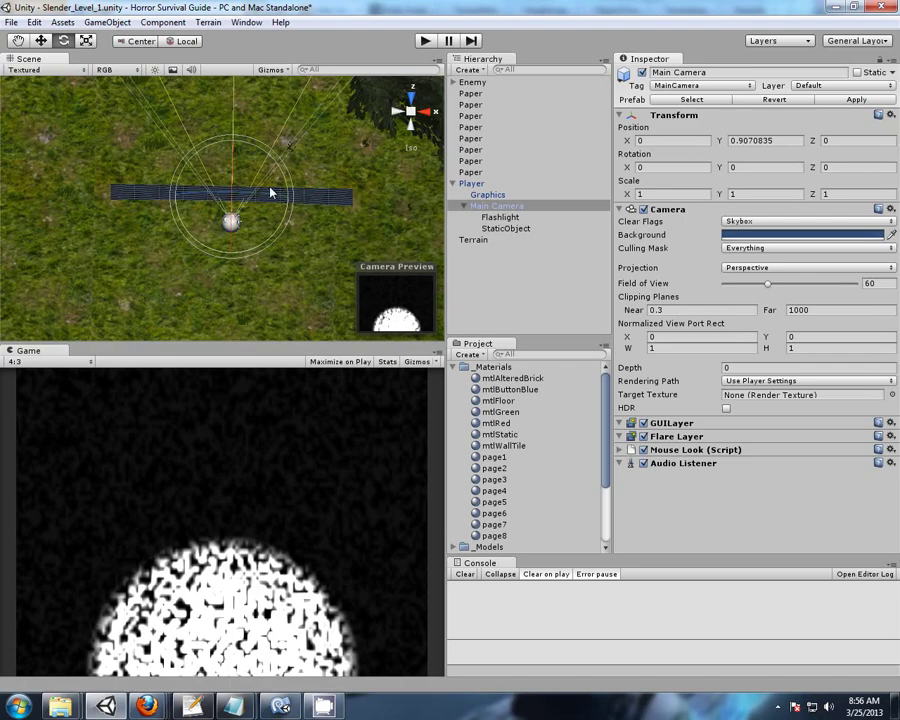
- Select StaticObject and try a first scale of 0.2 on X and Z
click(506, 229)
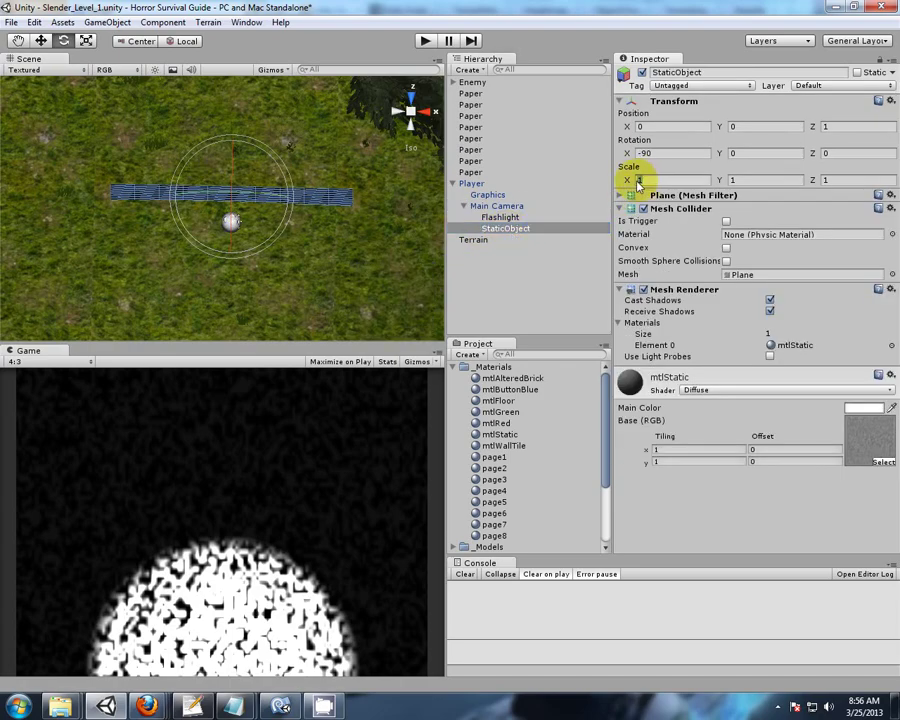
click(637, 182)
text(0.2)
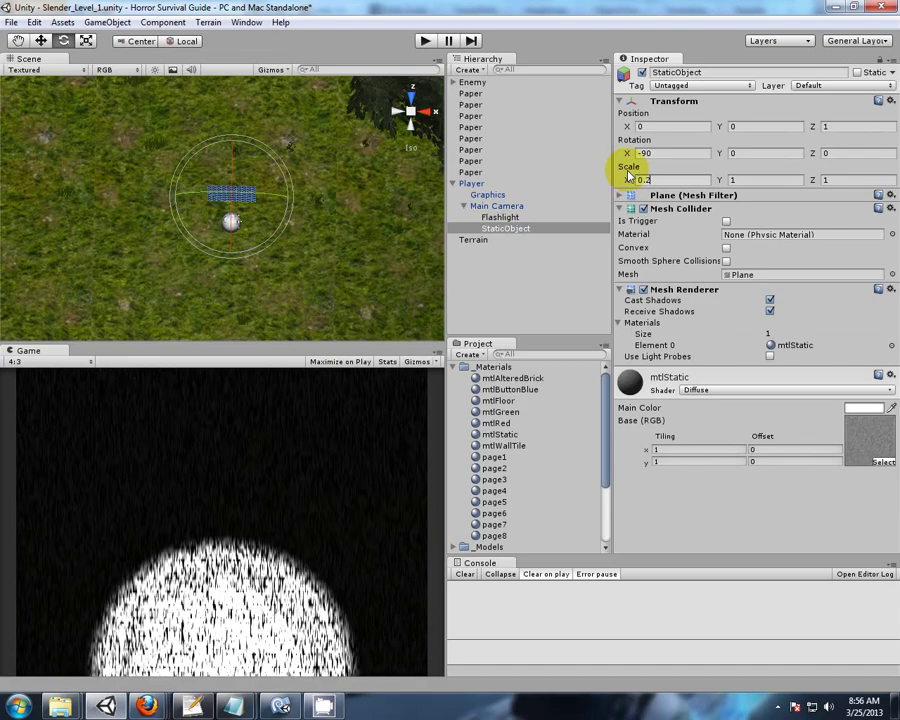
key(Return)
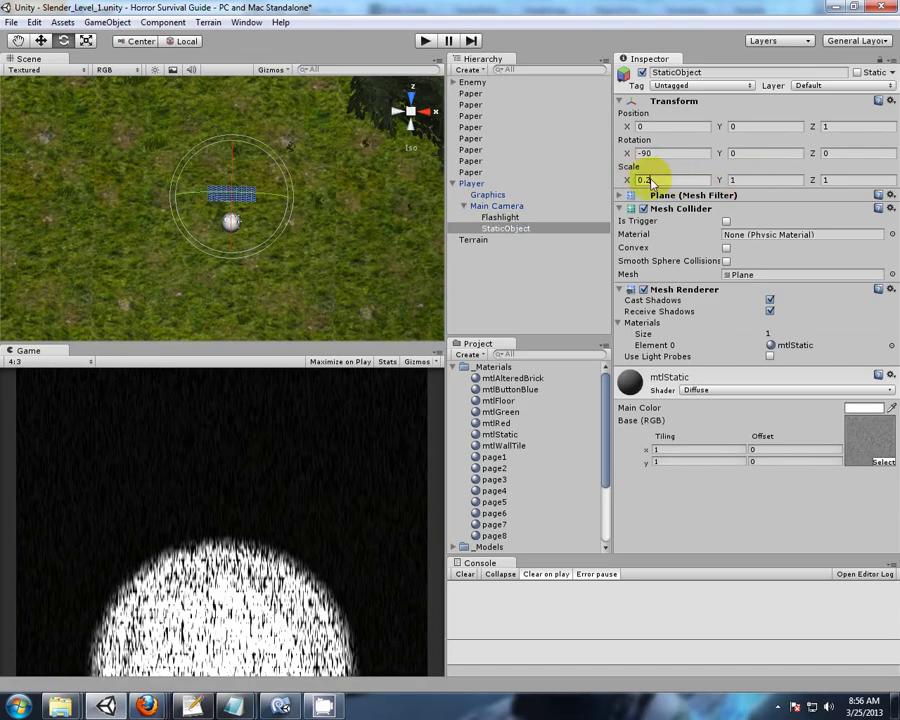
click(745, 180)
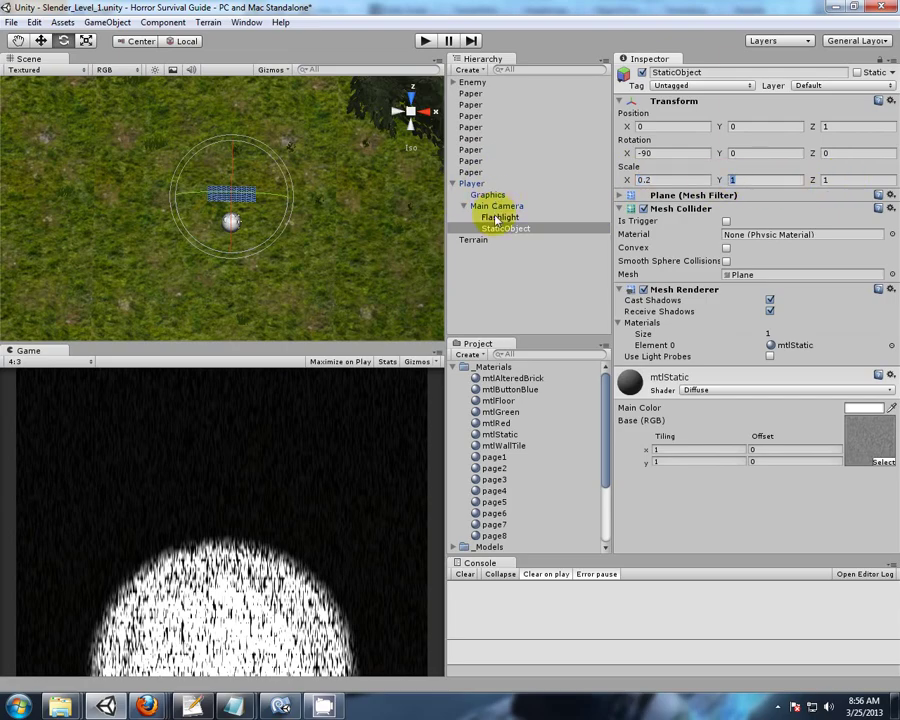
click(41, 41)
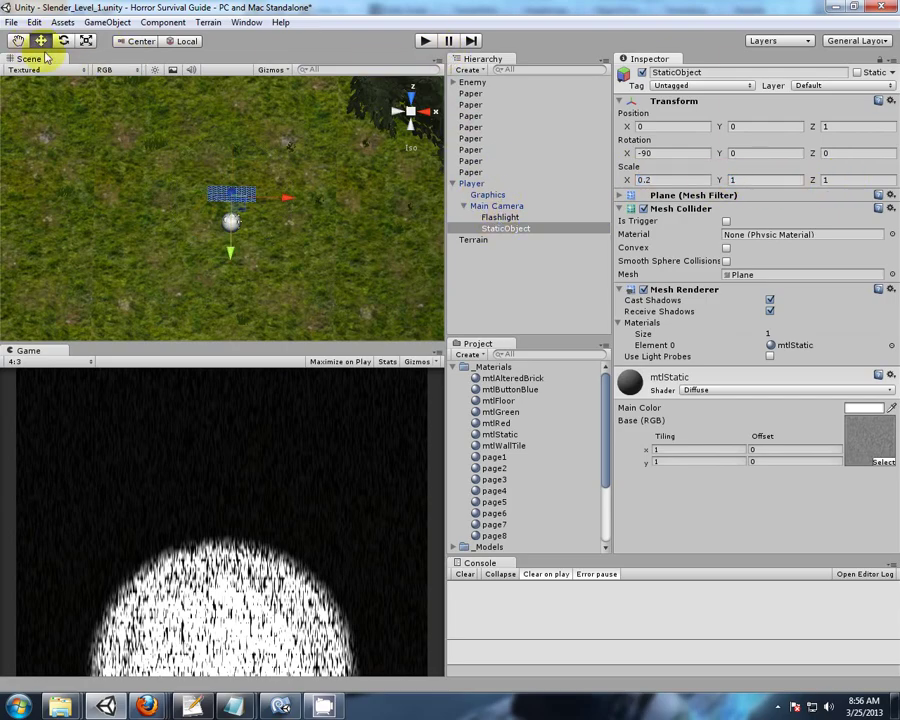
mouse_move(94, 287)
alt+mouse_down()
mouse_move(167, 175)
mouse_move(235, 128)
mouse_move(232, 172)
alt+mouse_up()
alt+drag(350, 267, 400, 265)
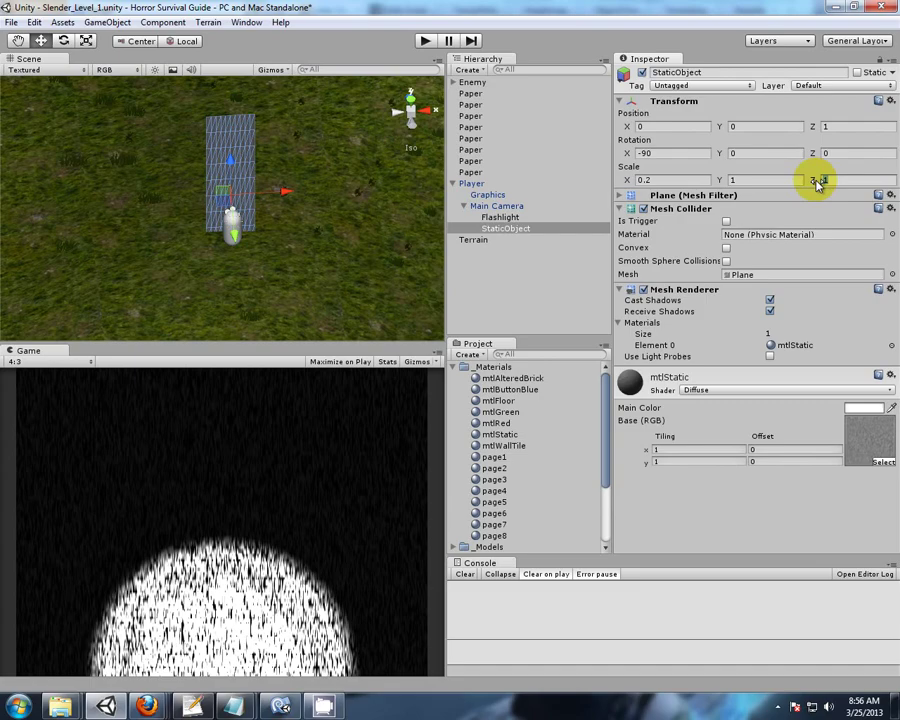
drag(818, 182, 789, 184)
- Orbit the Scene view and select Main Camera to compare the plane with the camera
mouse_move(288, 282)
alt+mouse_down()
mouse_move(349, 258)
mouse_move(300, 235)
mouse_move(281, 297)
alt+mouse_up()
scroll(300, 235, up, 2)
drag(537, 225, 500, 212)
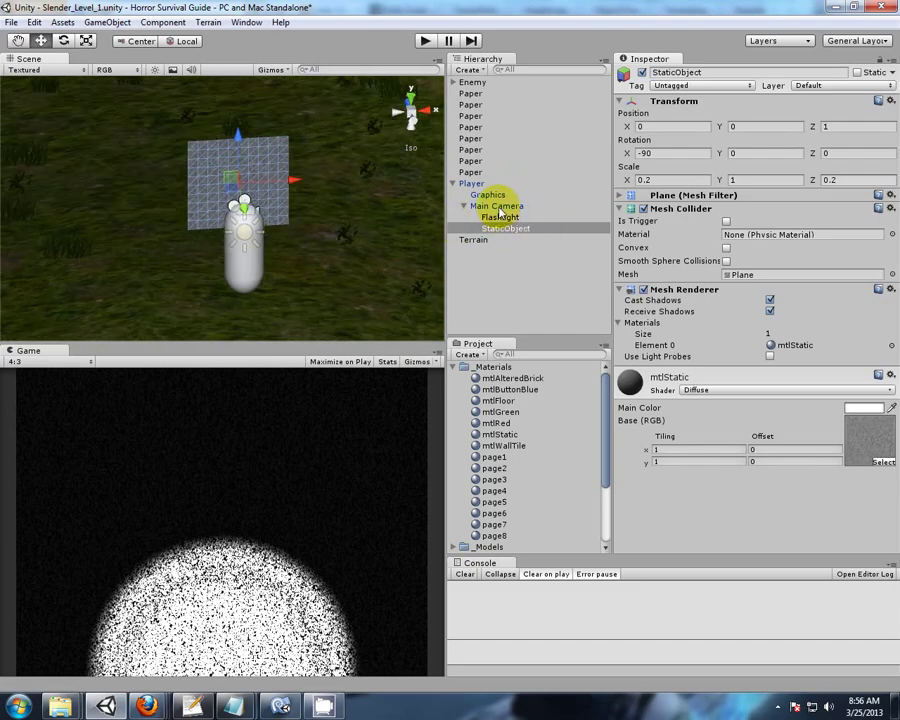
click(497, 206)
mouse_move(260, 200)
alt+mouse_down()
mouse_move(303, 180)
mouse_move(245, 107)
mouse_move(322, 456)
mouse_move(625, 172)
mouse_move(212, 180)
alt+mouse_up()
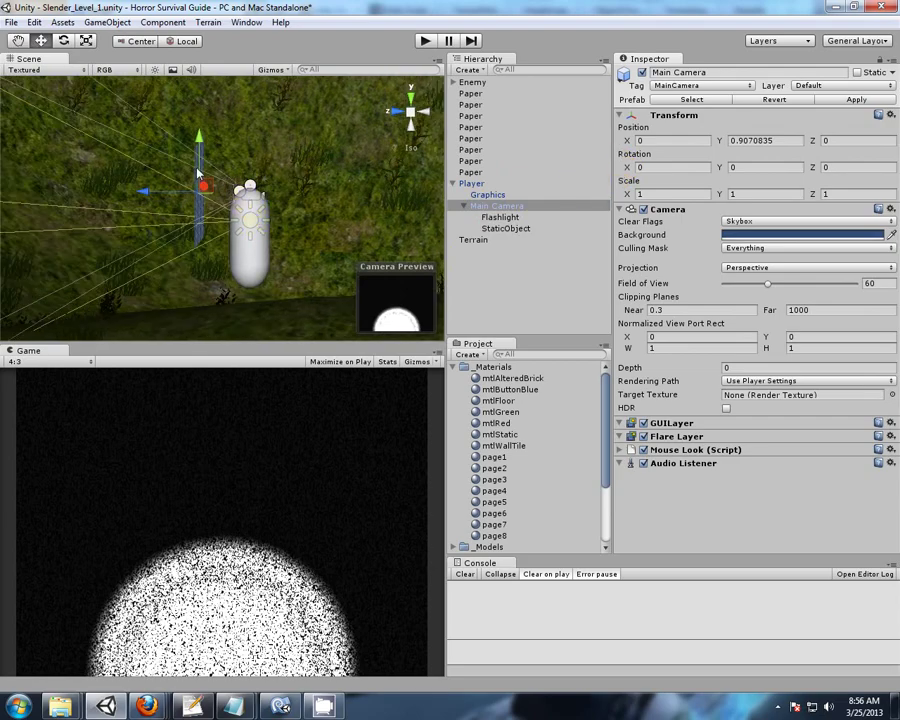
alt+drag(293, 193, 857, 175)
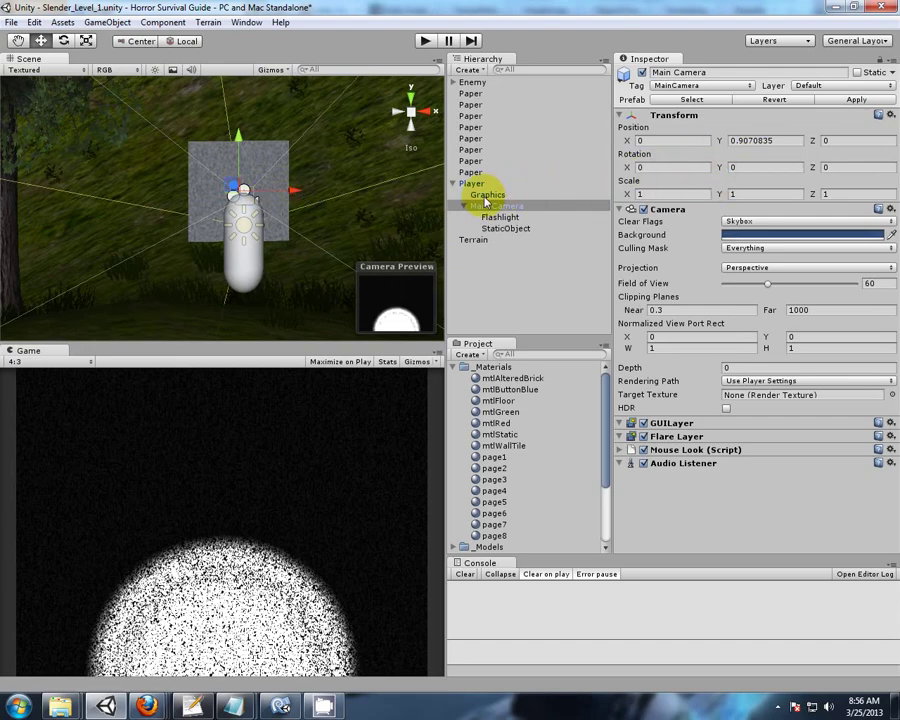
- Reselect StaticObject, set Scale Z to 0.12 and Scale X to 0.16, and check the result
click(499, 229)
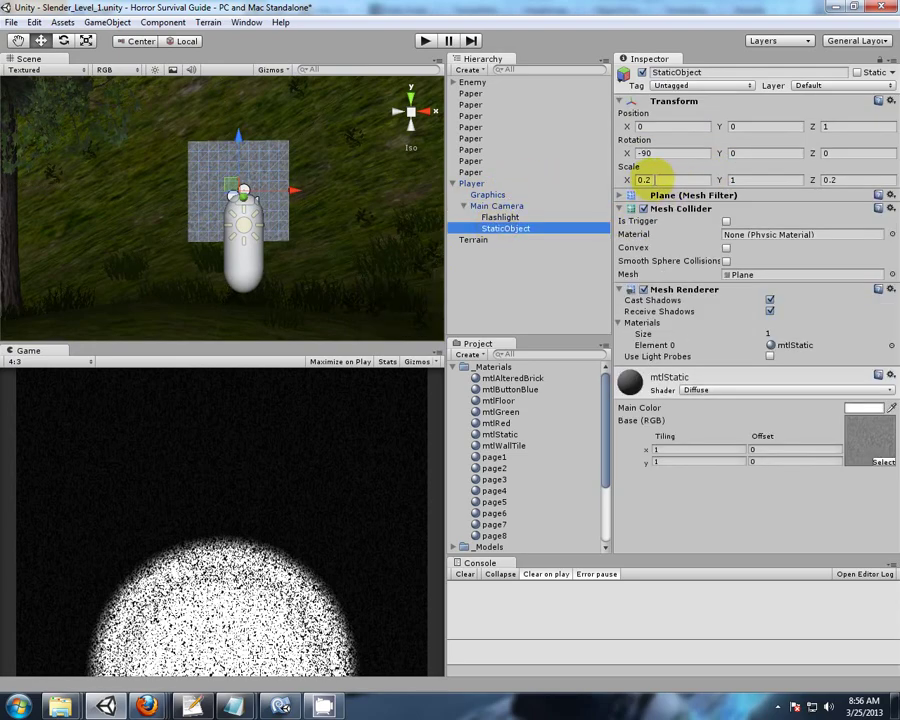
click(830, 181)
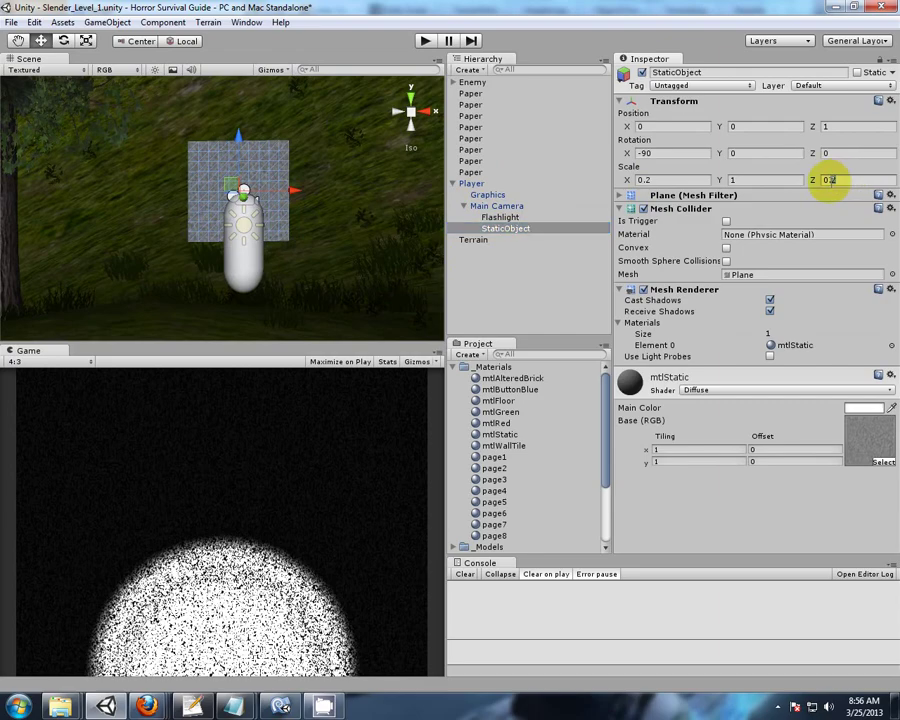
text(0.18)
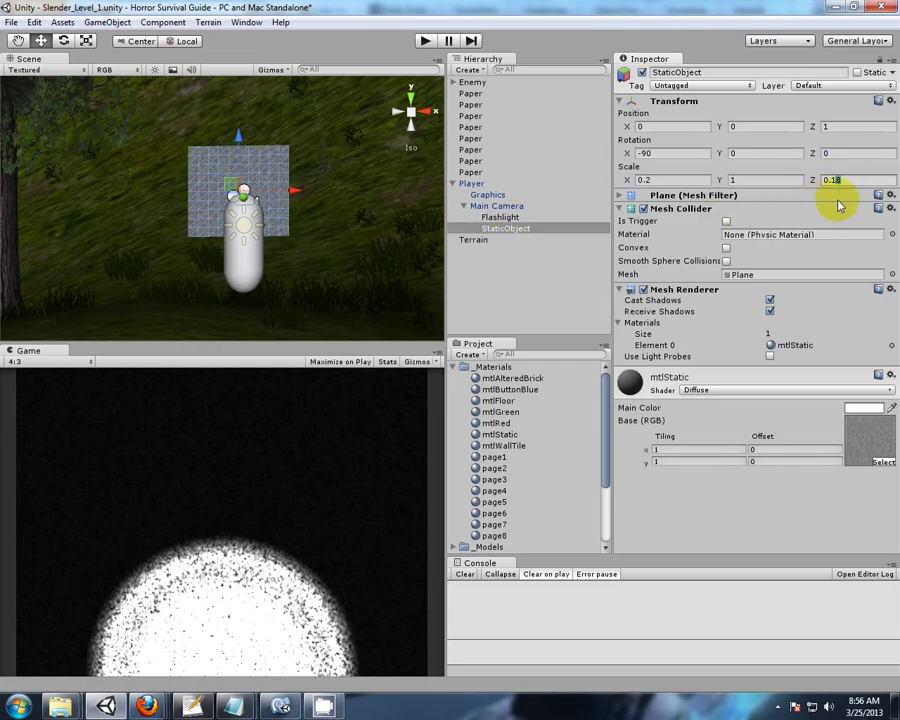
key(BackSpace)
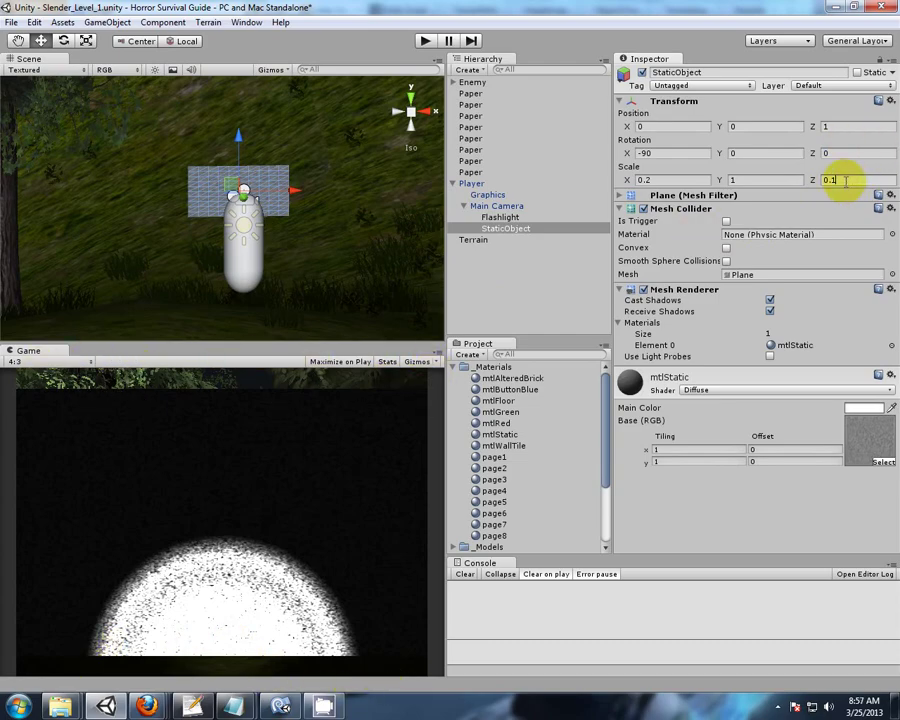
text(2)
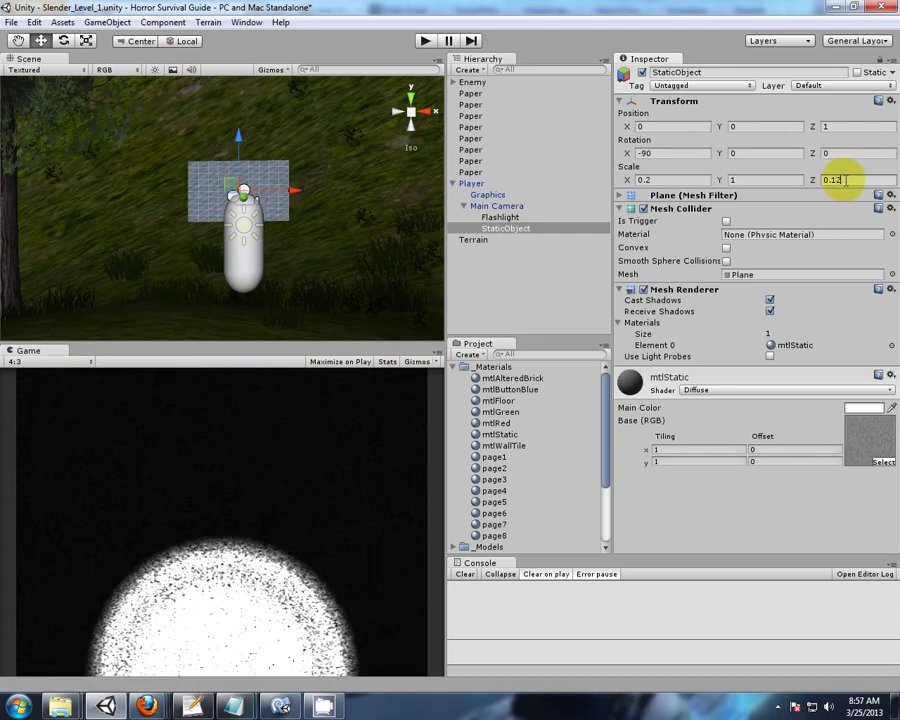
click(645, 181)
text(0.1)
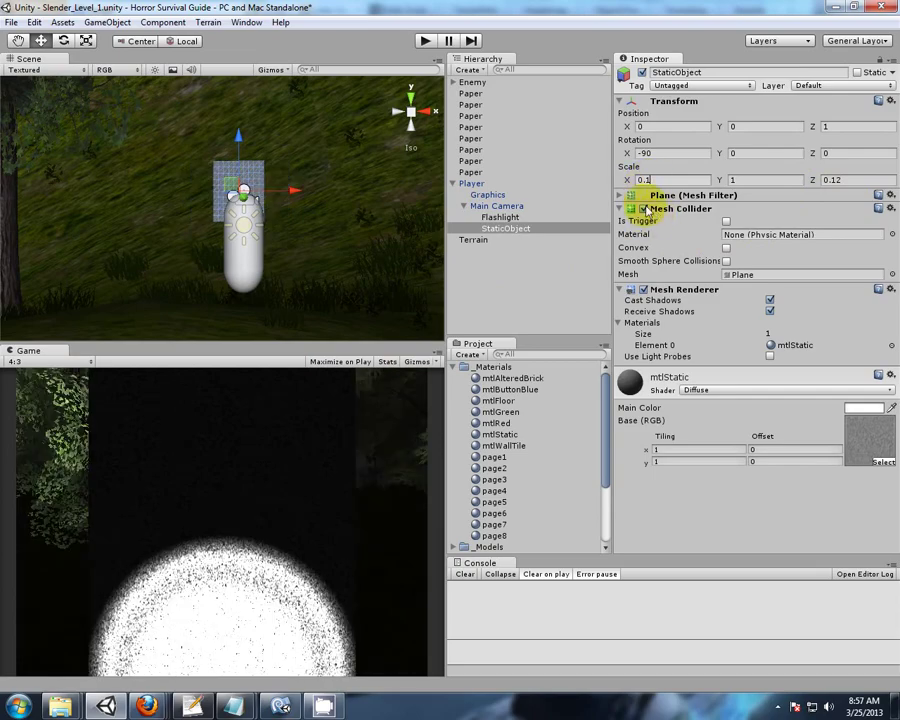
text(5)
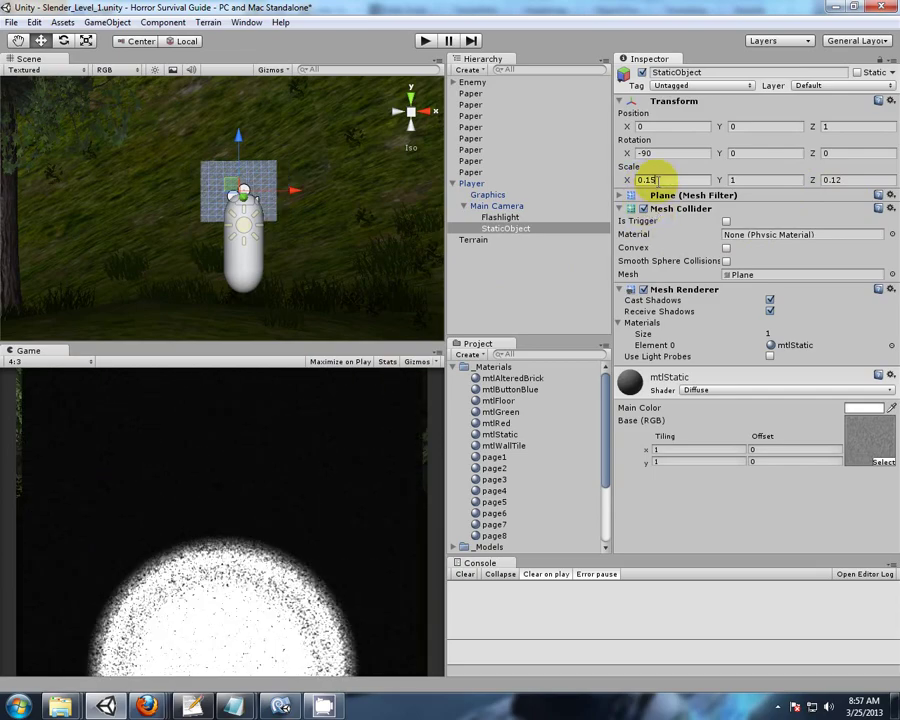
key(BackSpace)
text(6)
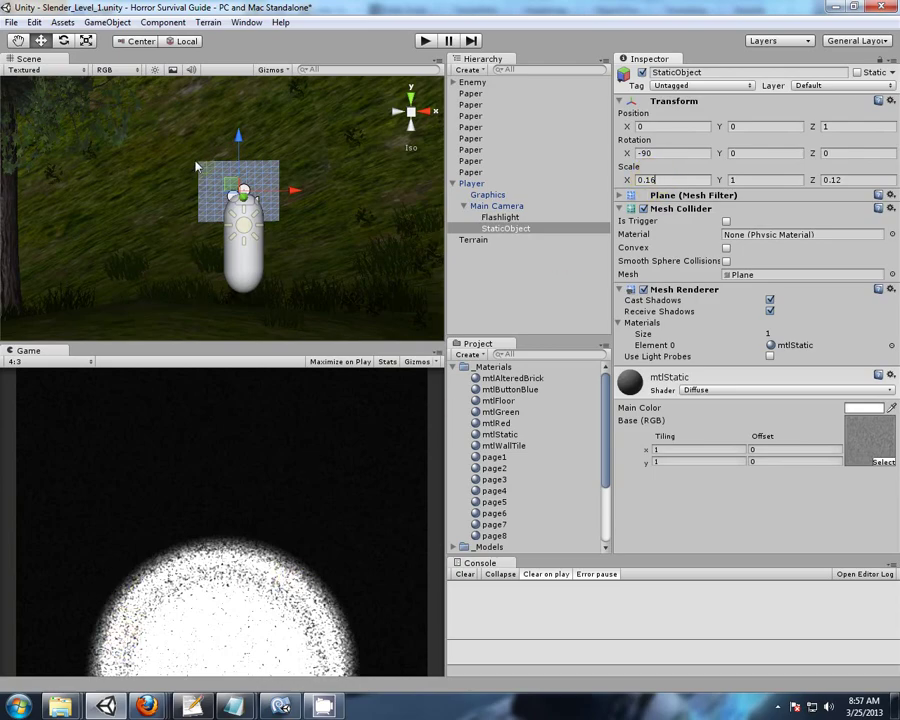
alt+drag(95, 210, 343, 279)
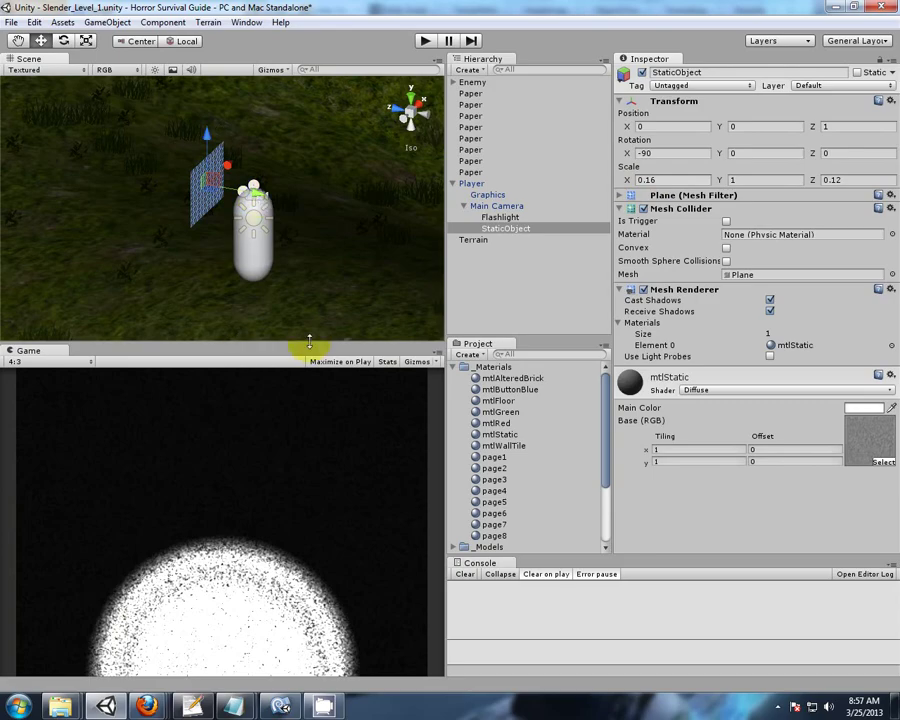
mouse_move(377, 291)
alt+mouse_down()
mouse_move(231, 252)
mouse_move(181, 225)
alt+mouse_up()
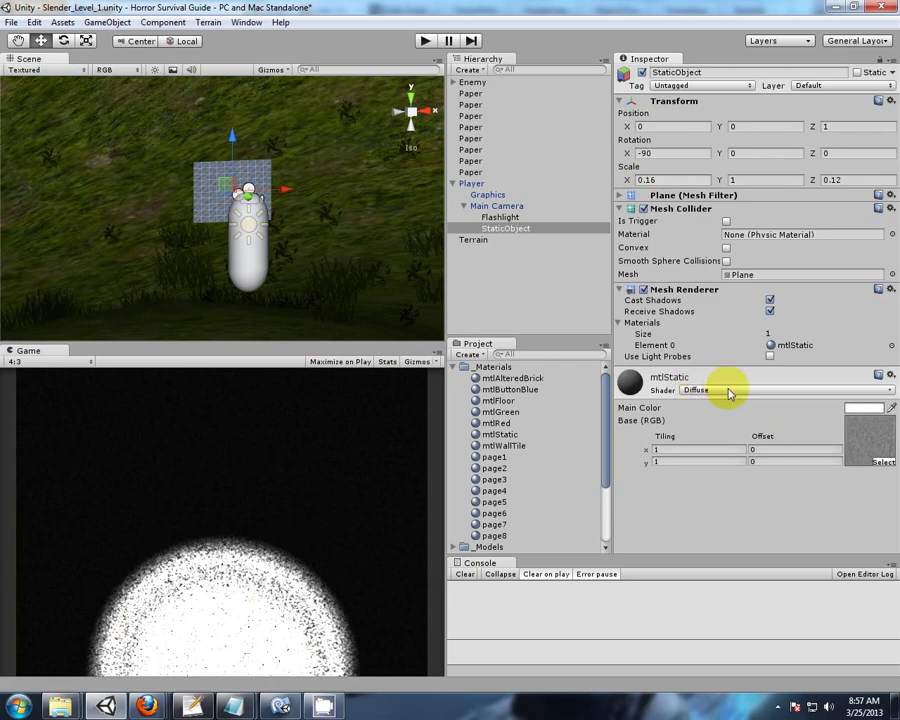
click(860, 410)
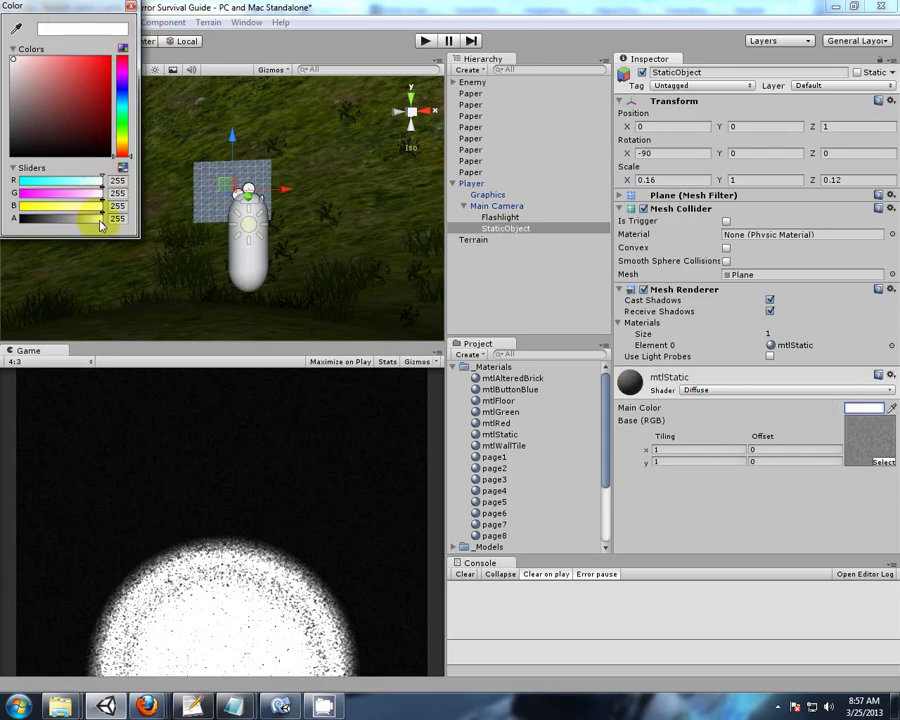
drag(90, 225, 16, 225)
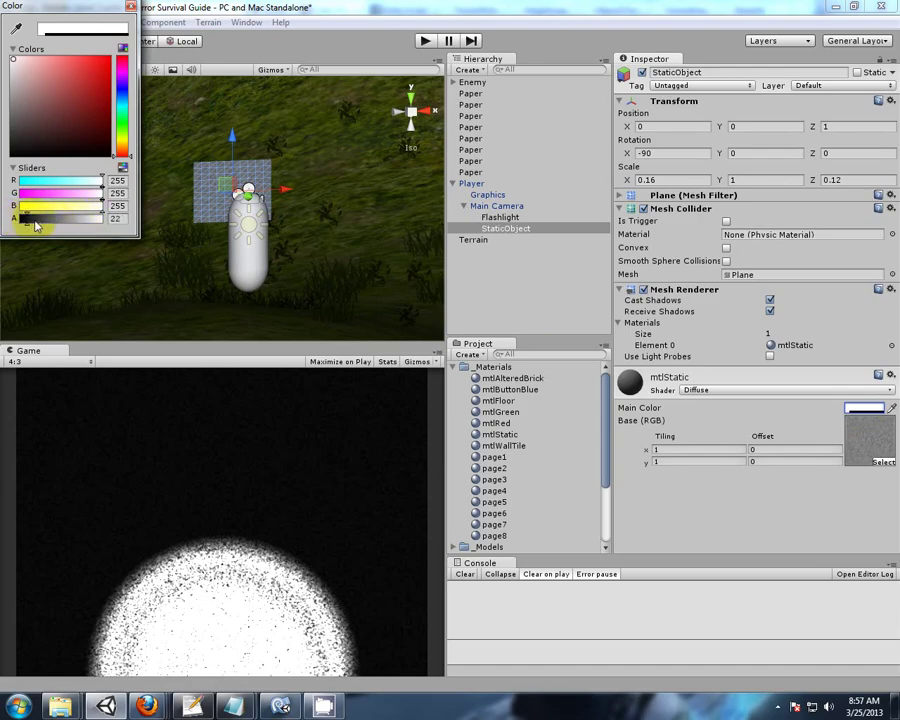
click(130, 6)
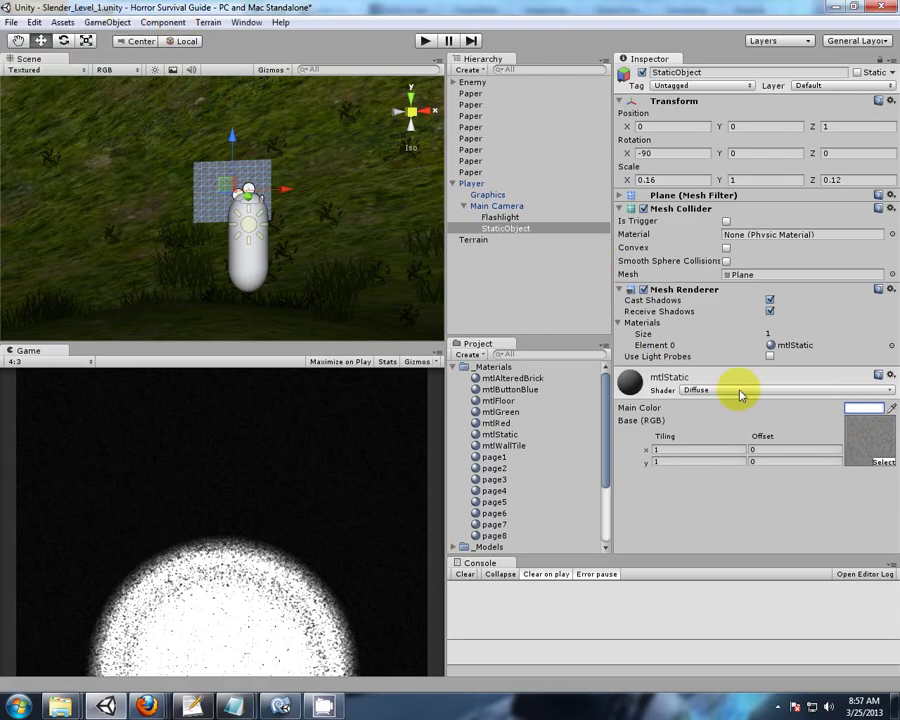
click(735, 392)
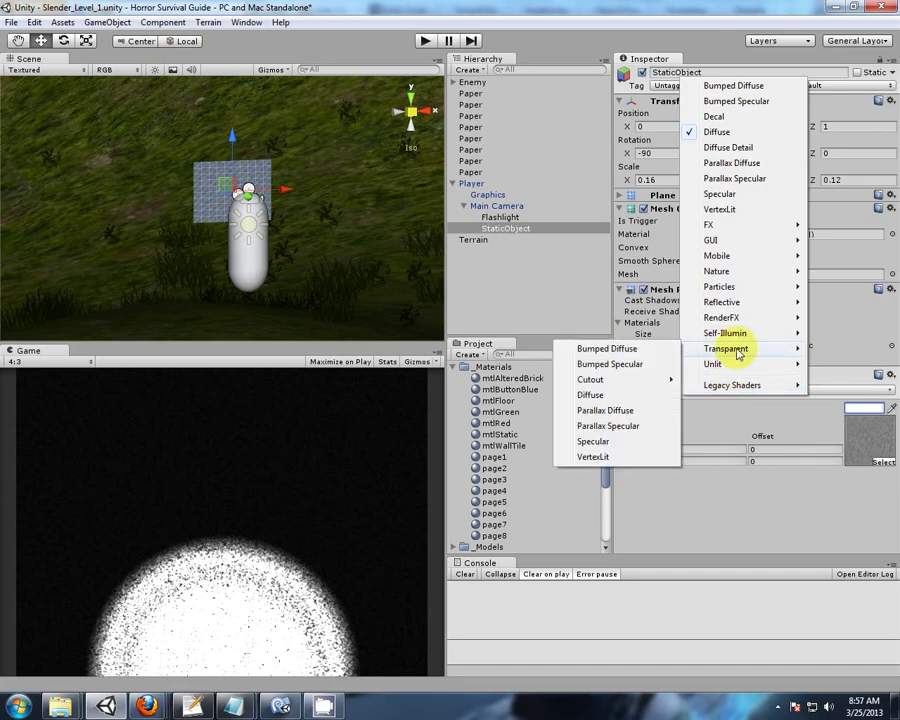
mouse_move(726, 348)
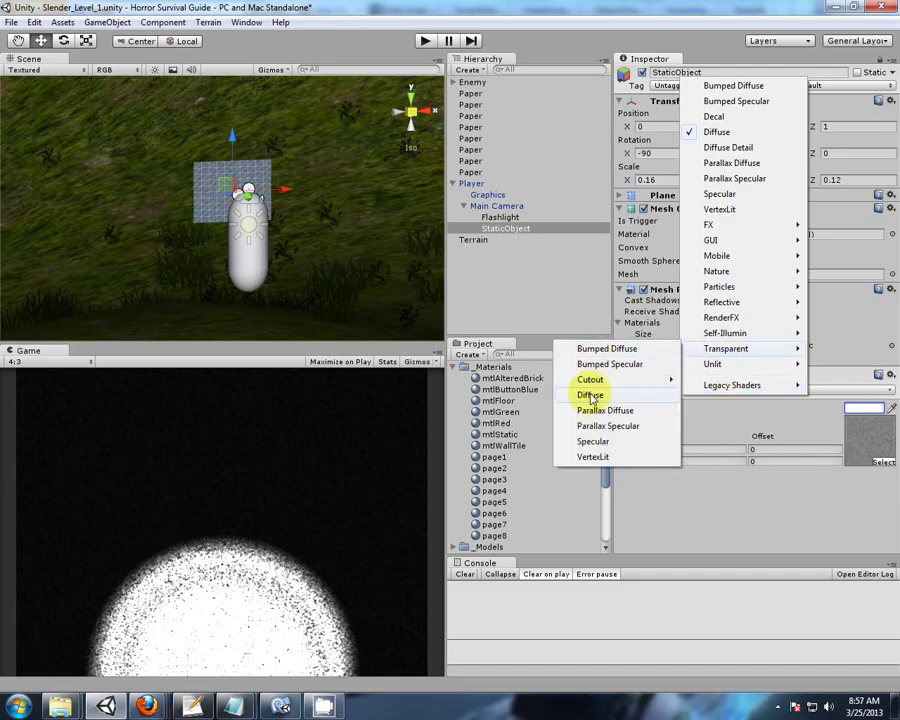
click(591, 396)
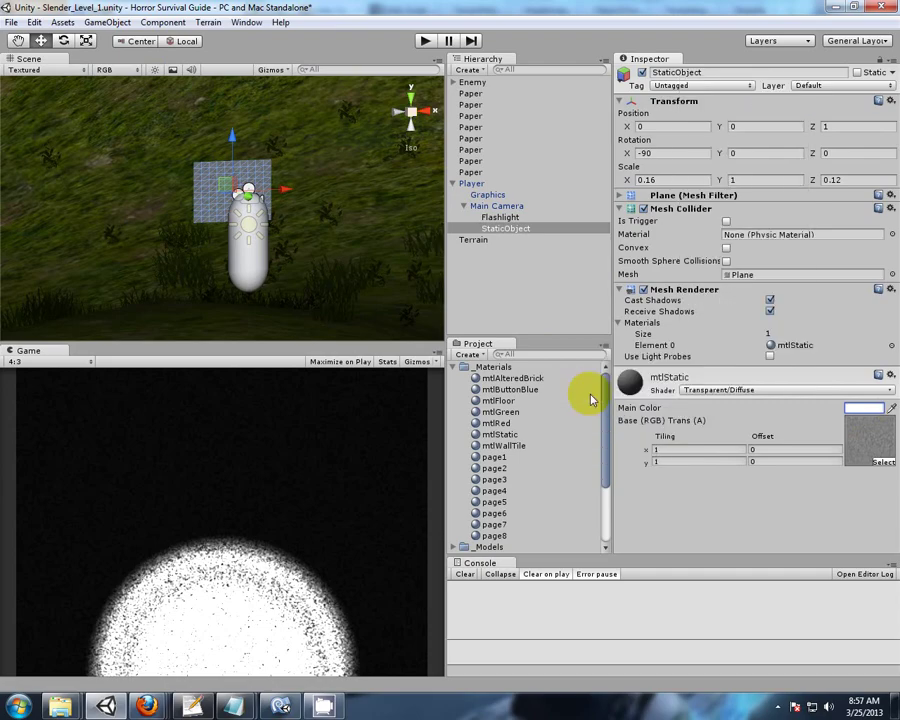
click(866, 409)
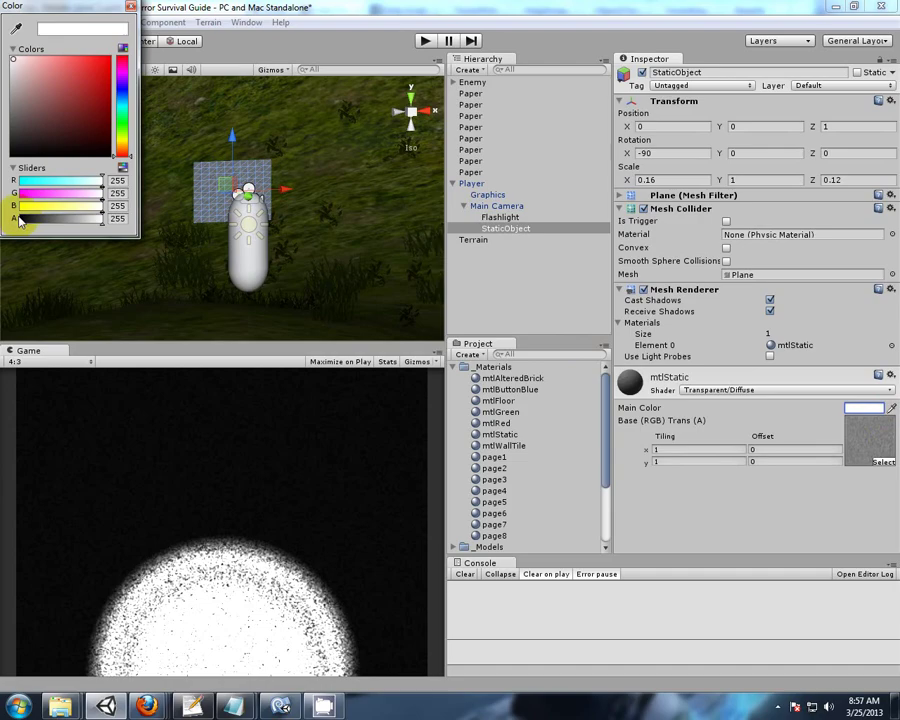
mouse_move(100, 222)
mouse_down()
mouse_move(14, 222)
mouse_move(104, 222)
mouse_up()
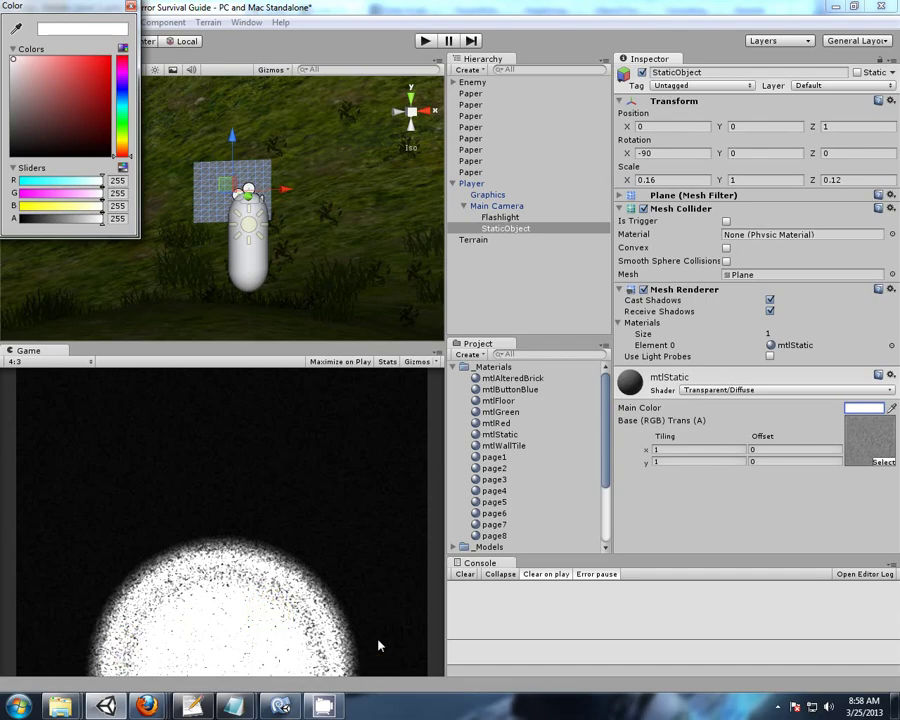
- Close the colour picker and save Slender_Level_1 with File > Save Scene
click(131, 11)
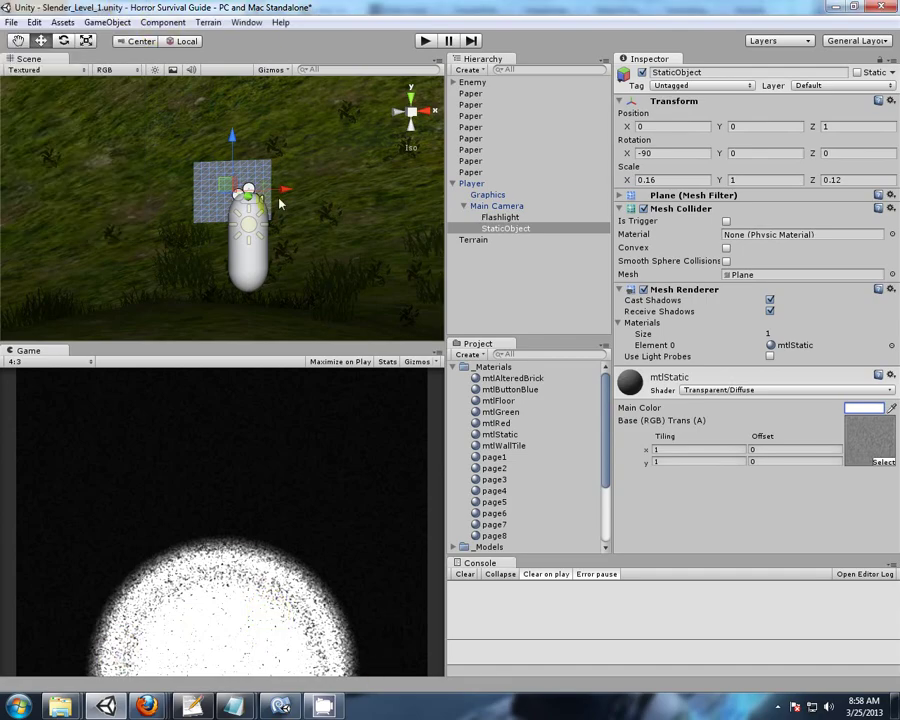
mouse_move(20, 196)
alt+mouse_down()
mouse_move(120, 240)
mouse_move(180, 330)
alt+mouse_up()
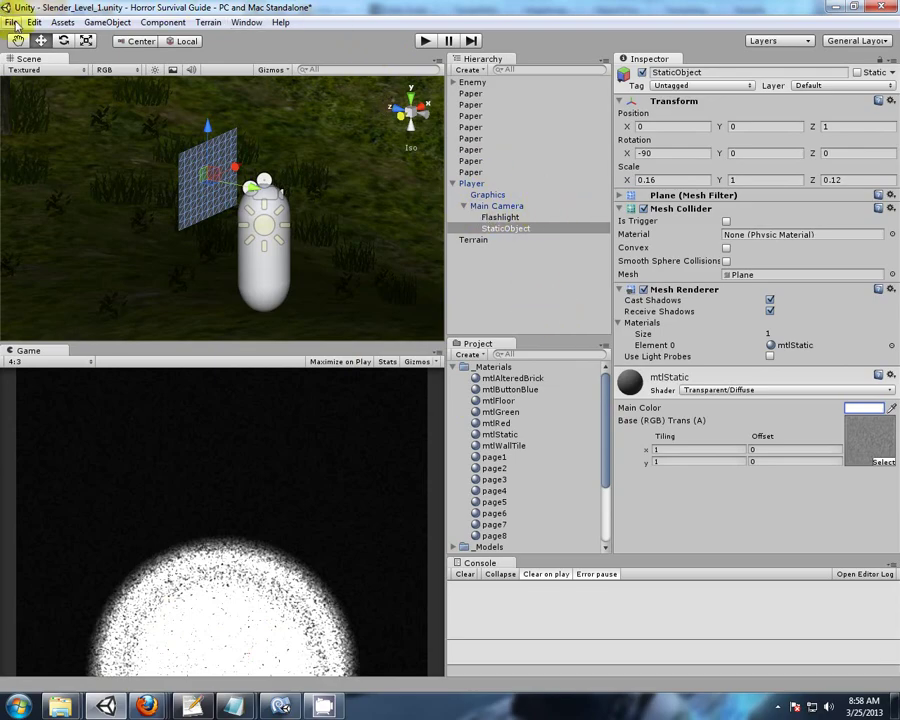
click(12, 22)
click(30, 75)
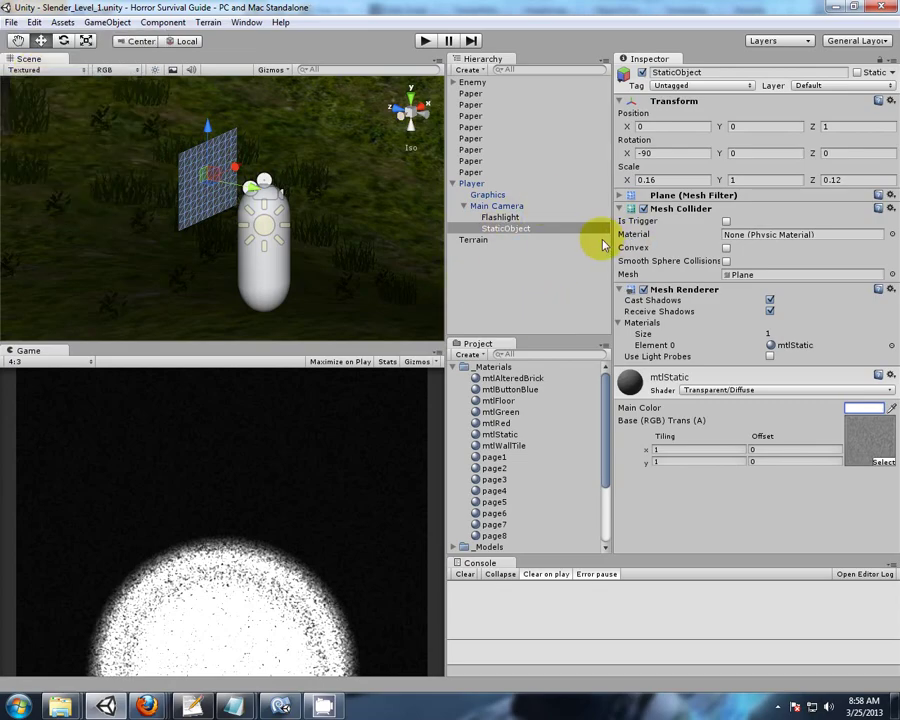
mouse_move(146, 706)
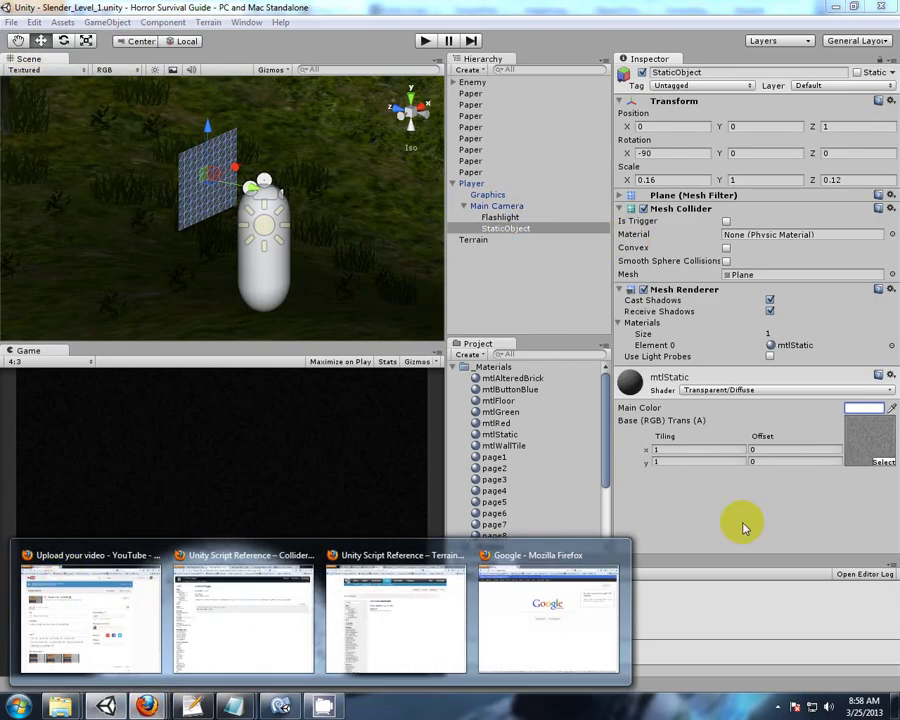
- In a new Firefox tab, search Google for 'unify community'
click(560, 563)
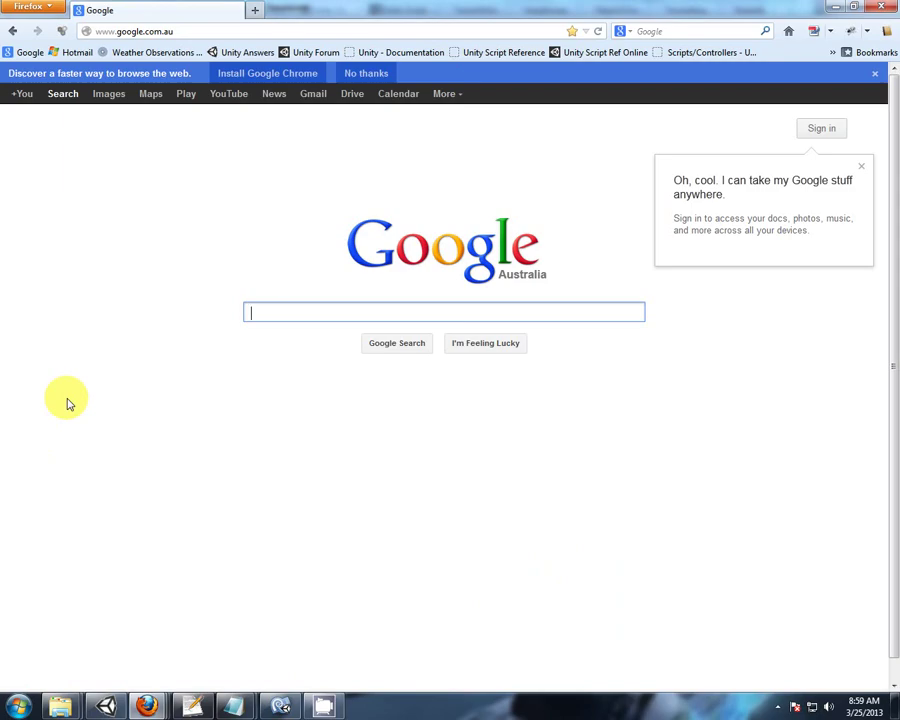
click(254, 10)
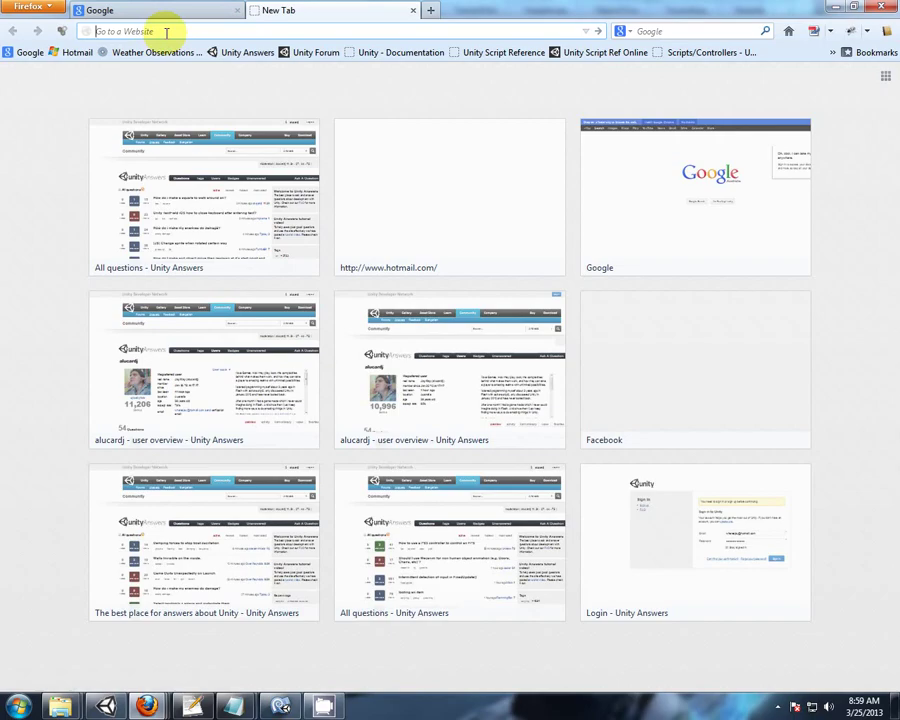
click(167, 31)
text(unify community)
key(Return)
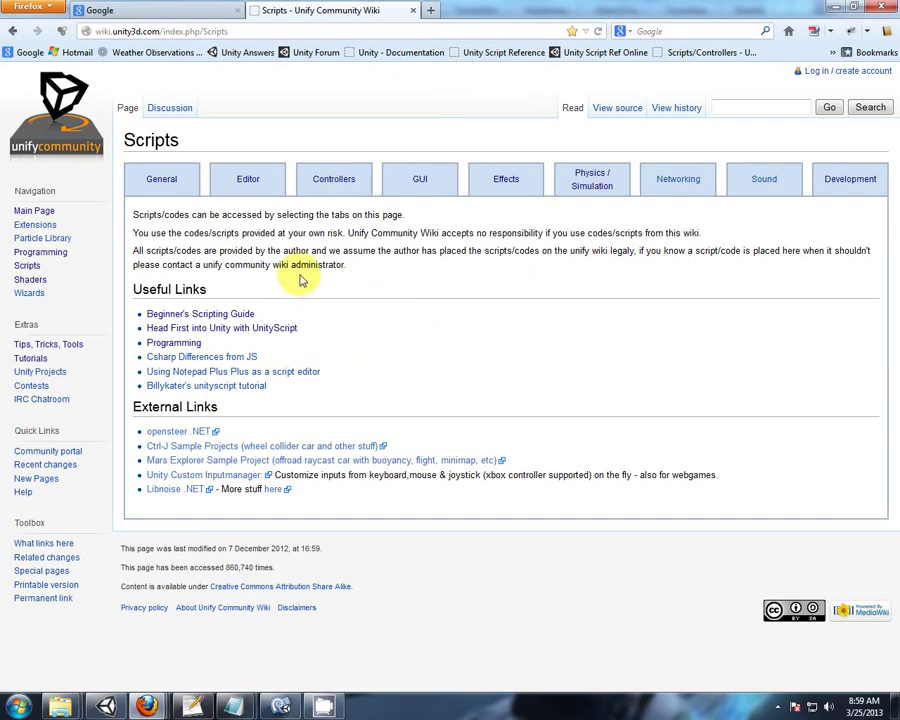
- Browse the Controllers and Physics/Simulation script lists
click(338, 186)
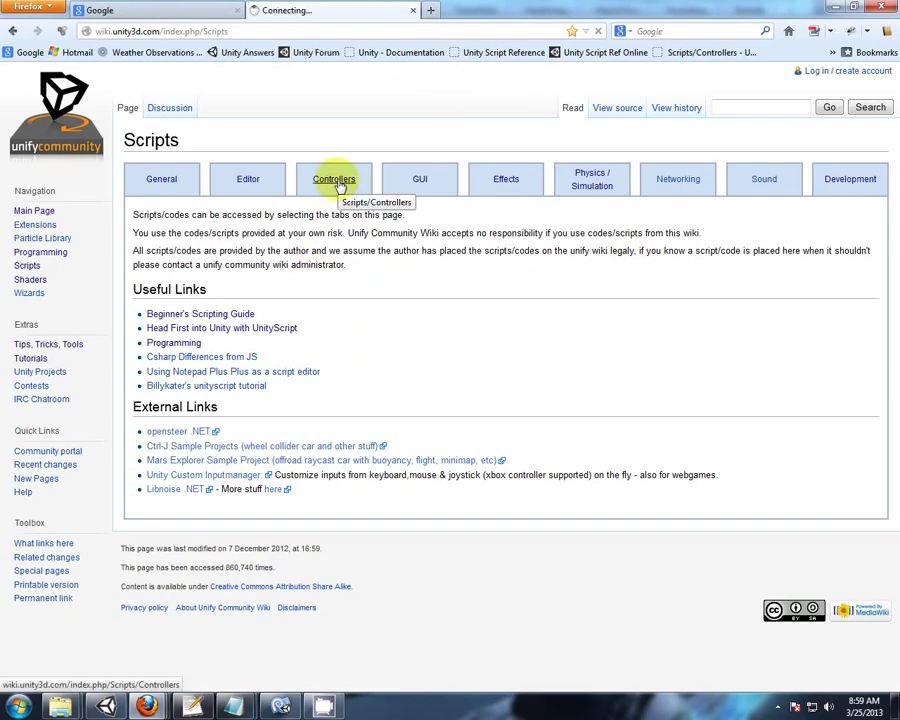
scroll(408, 222, down, 2)
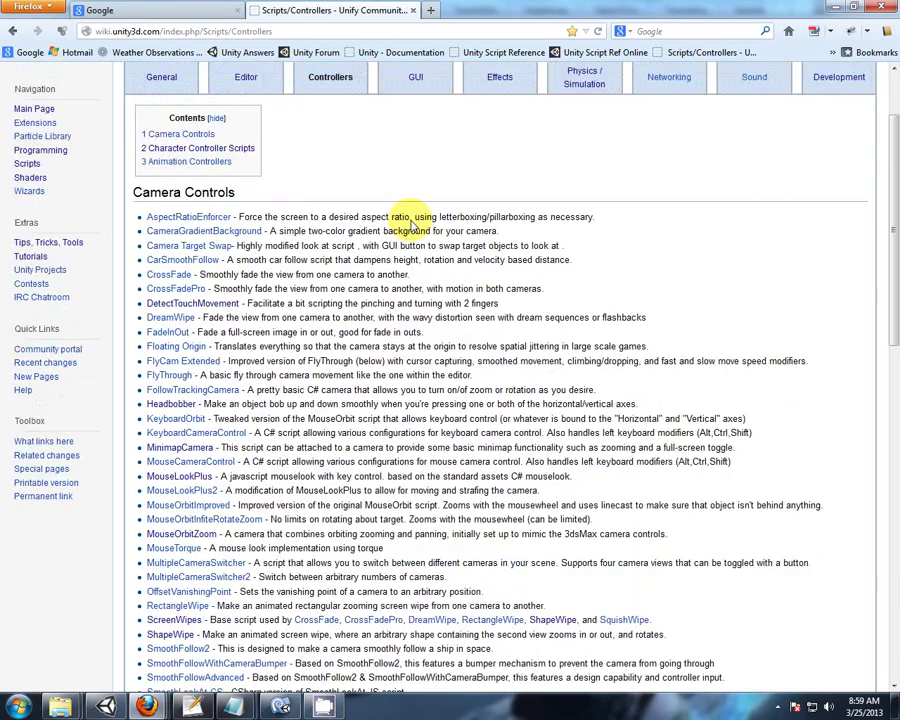
scroll(300, 200, down, 1)
scroll(280, 170, down, 2)
scroll(420, 195, down, 3)
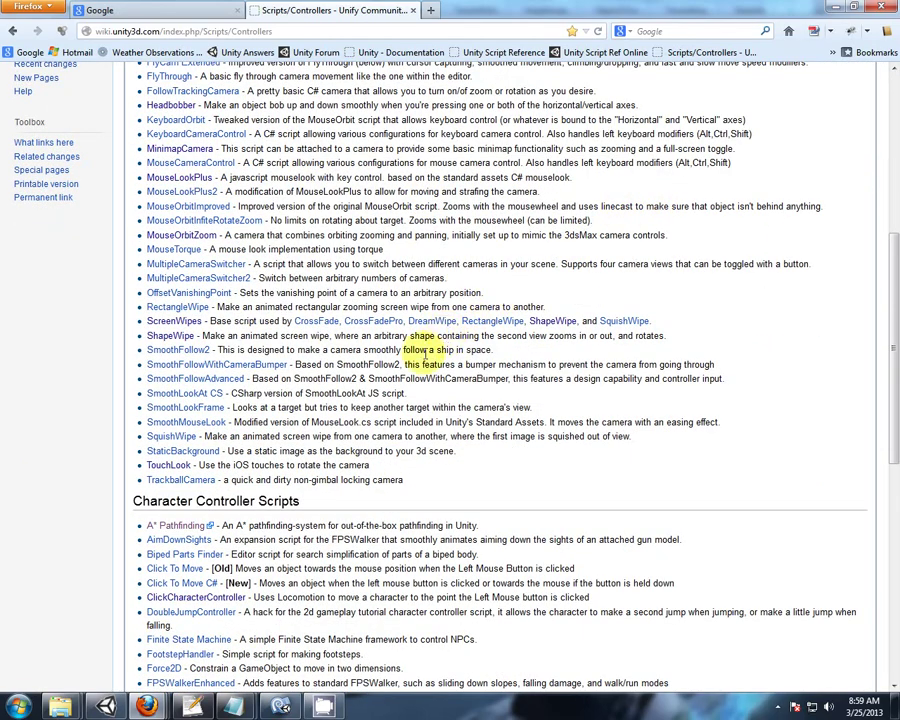
scroll(482, 325, up, 1)
scroll(502, 275, up, 5)
scroll(758, 217, up, 2)
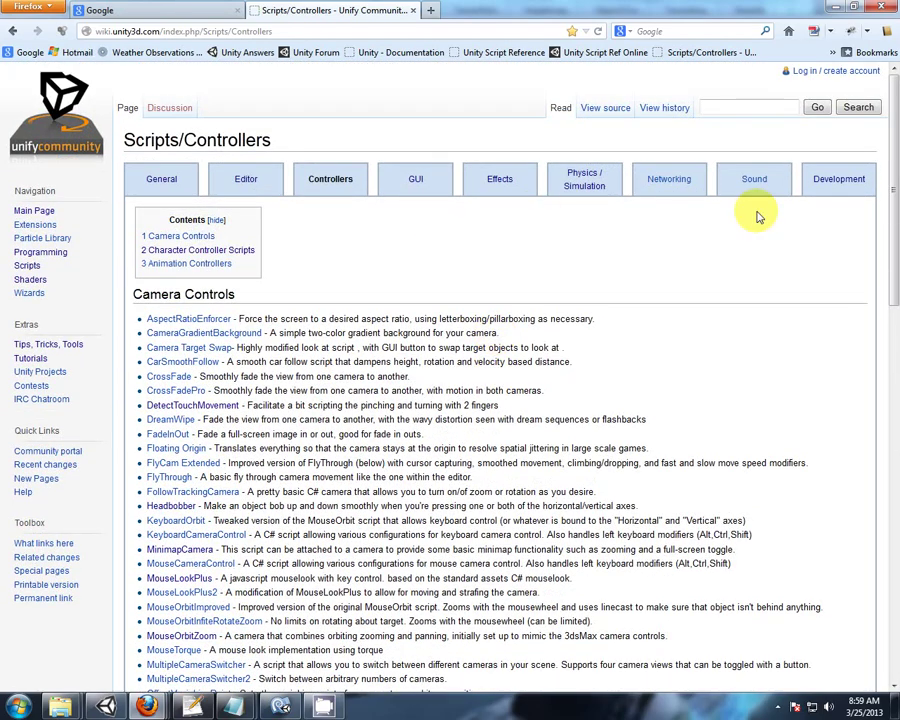
click(580, 185)
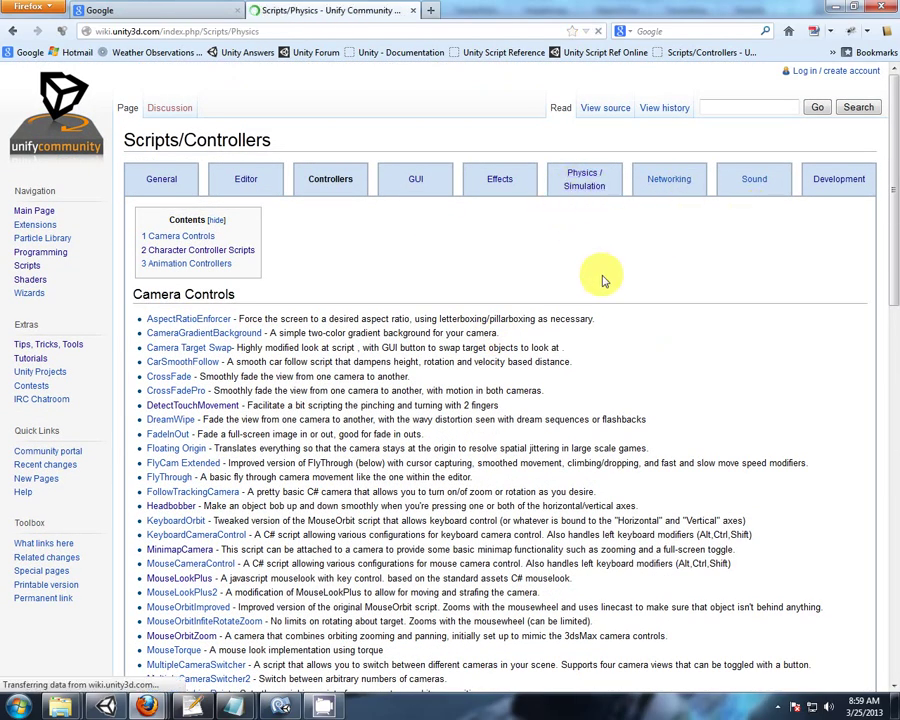
scroll(314, 344, down, 1)
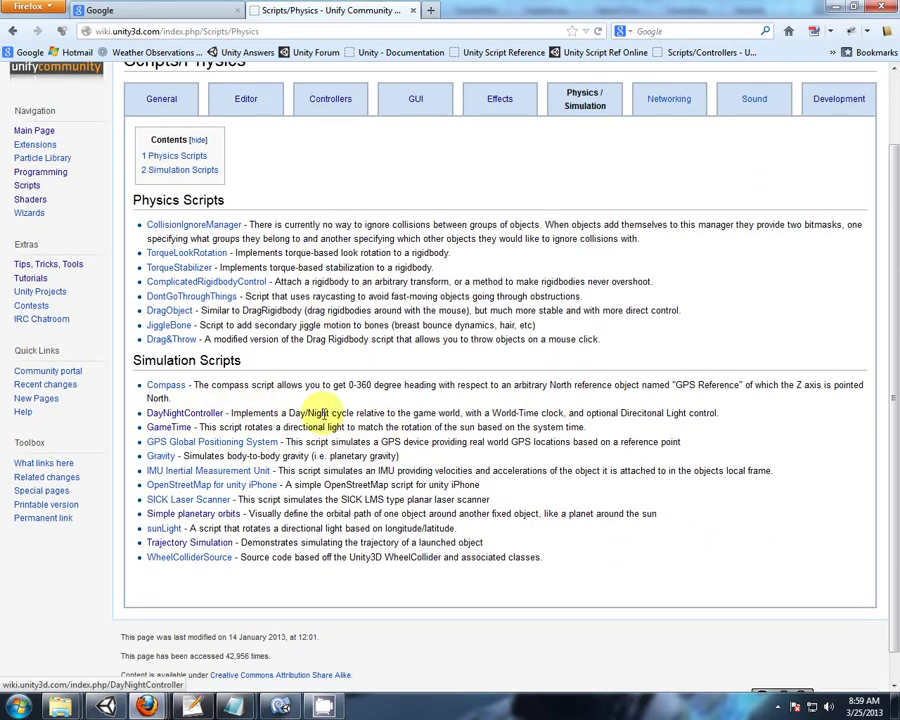
scroll(422, 392, up, 1)
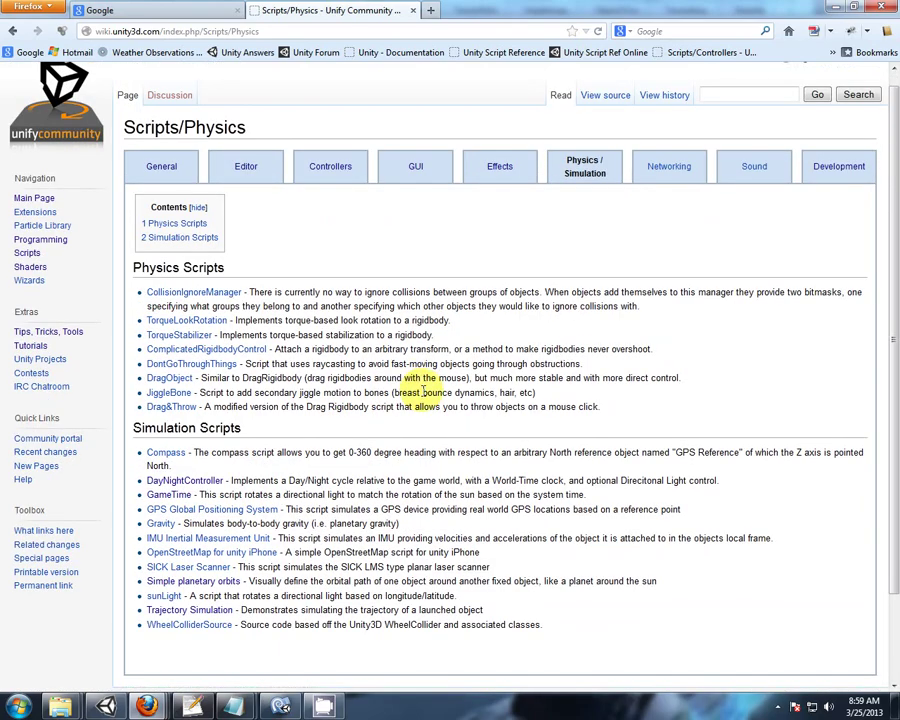
- Browse the Effects script list from top to bottom and back
click(498, 182)
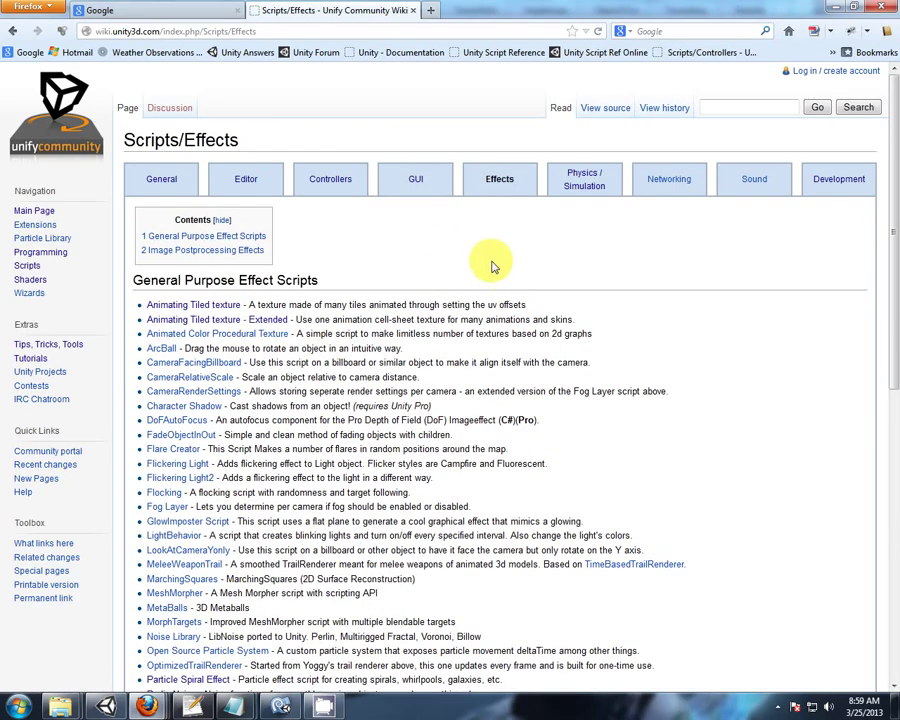
scroll(490, 262, down, 3)
scroll(483, 260, down, 3)
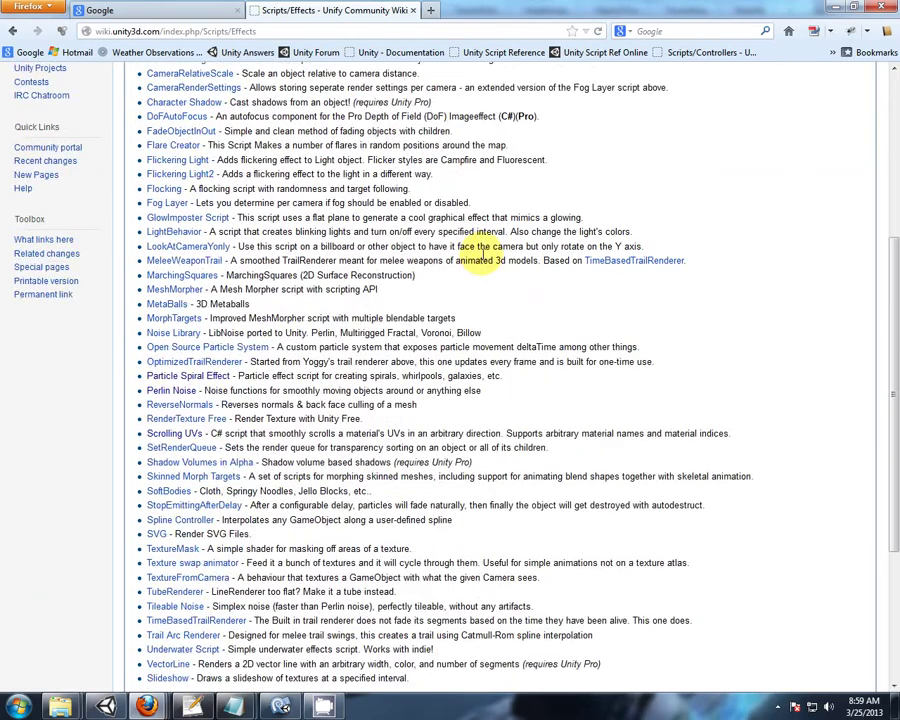
scroll(366, 202, down, 1)
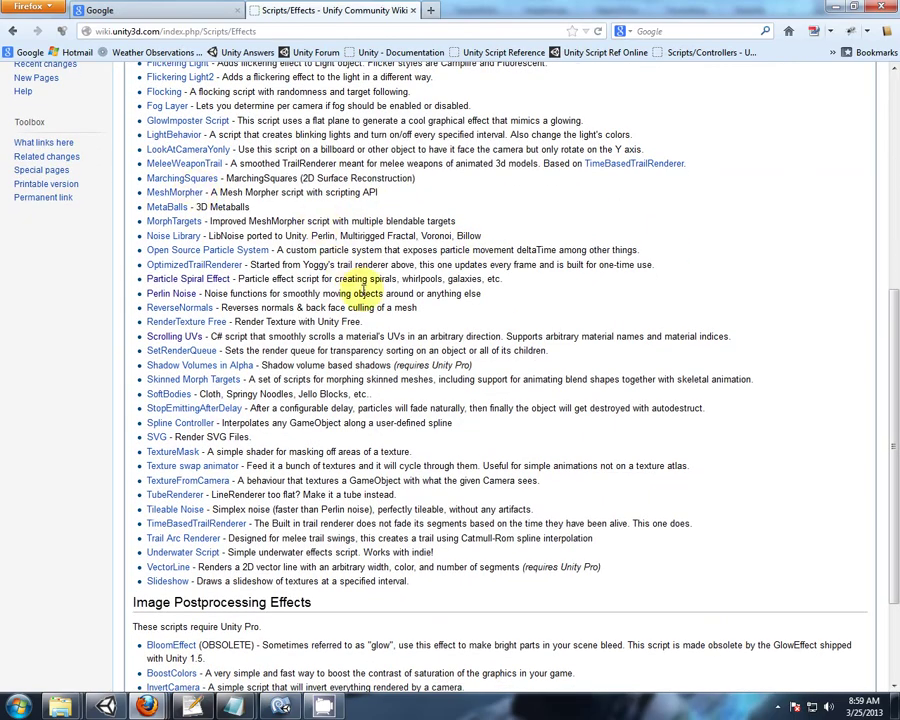
scroll(364, 285, down, 1)
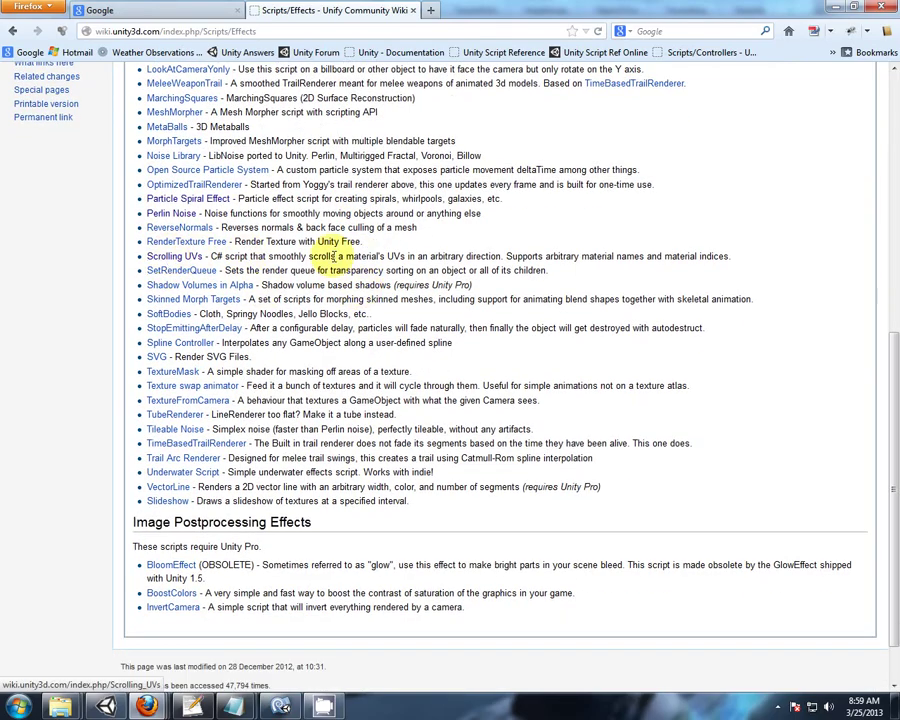
scroll(370, 255, up, 1)
scroll(378, 277, up, 1)
scroll(370, 268, up, 1)
scroll(362, 258, up, 1)
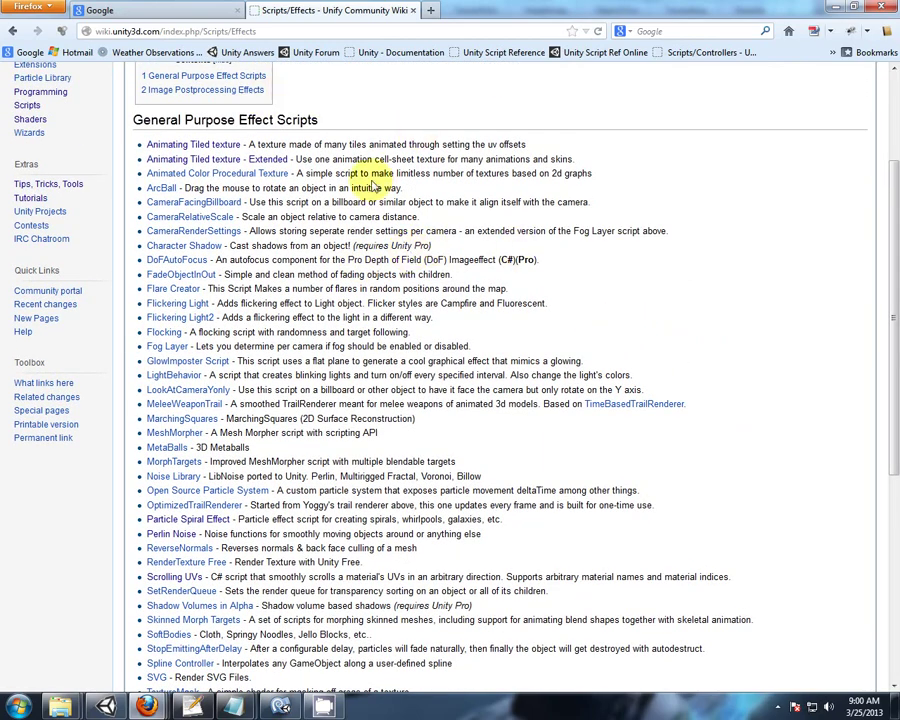
scroll(566, 262, up, 2)
scroll(566, 268, up, 1)
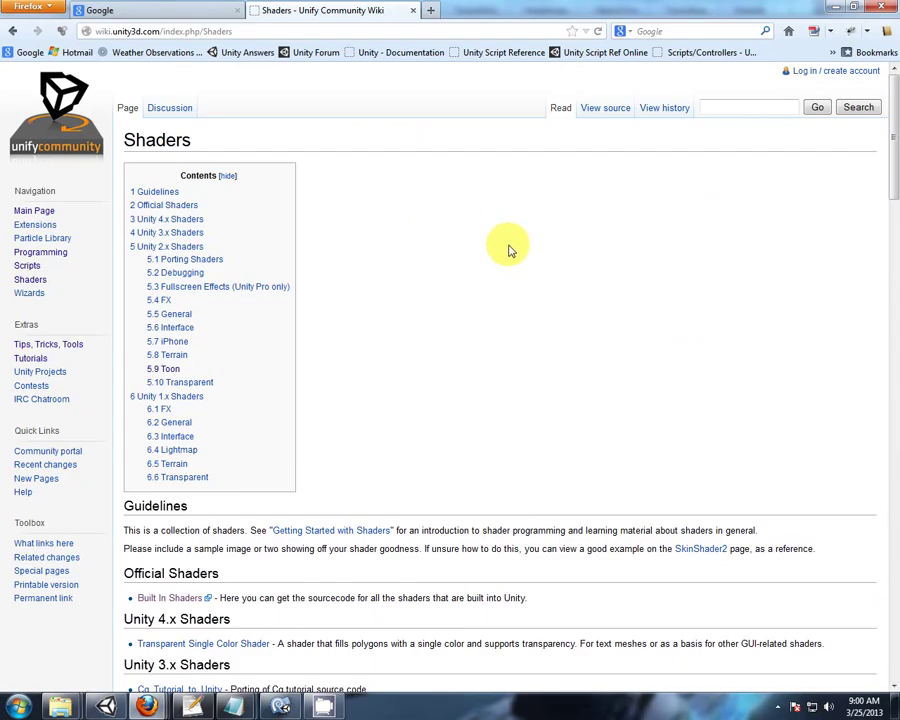
scroll(509, 250, down, 4)
scroll(509, 250, down, 2)
scroll(509, 250, down, 1)
scroll(509, 250, down, 1)
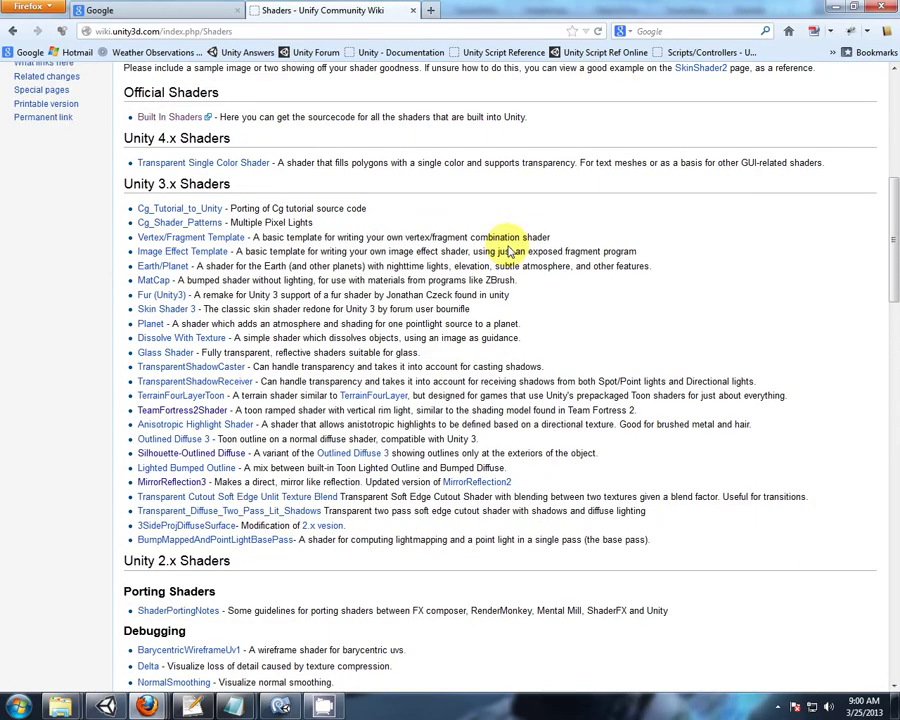
scroll(530, 240, down, 1)
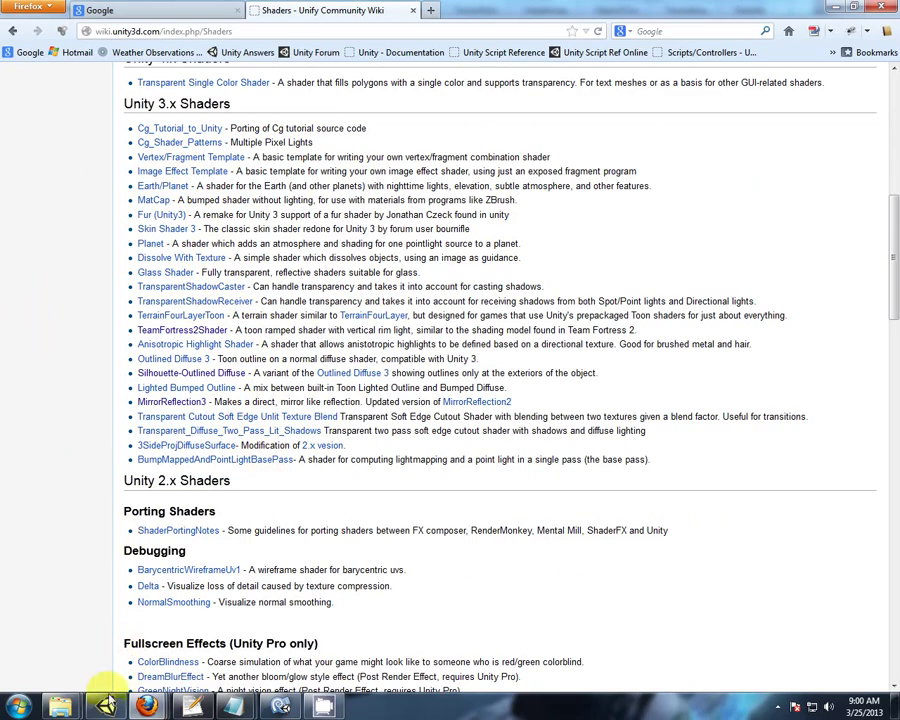
click(105, 707)
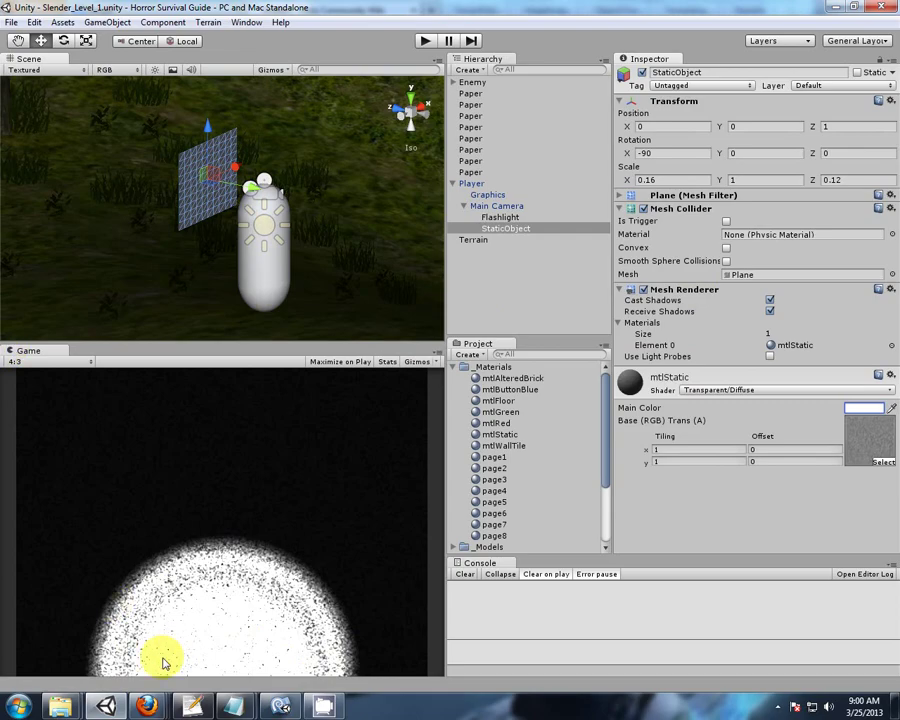
click(146, 706)
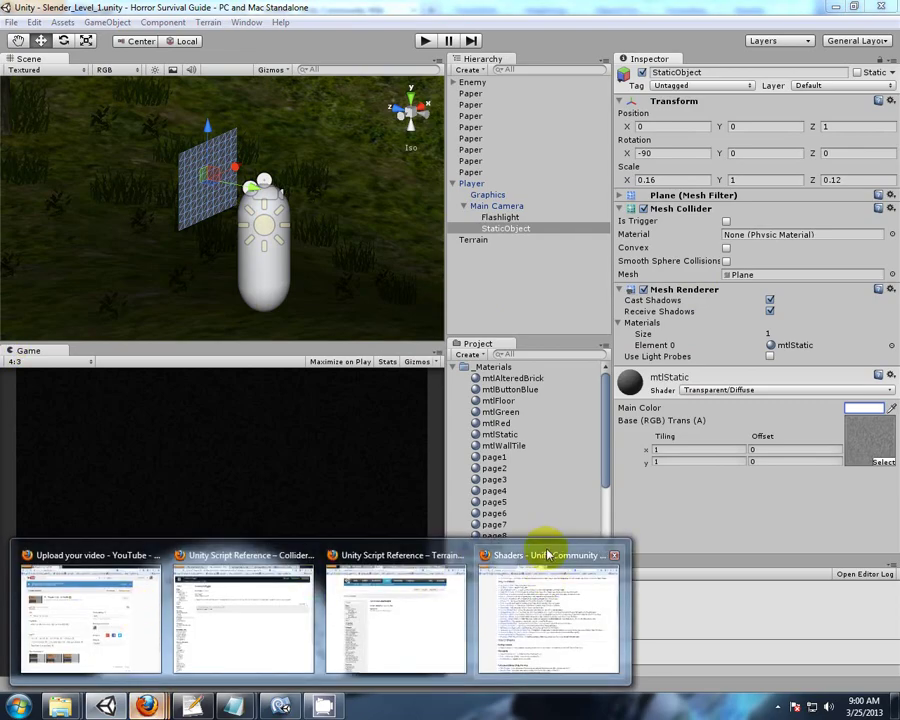
click(542, 552)
scroll(4, 330, up, 2)
scroll(4, 330, up, 4)
scroll(4, 330, up, 1)
scroll(4, 330, up, 5)
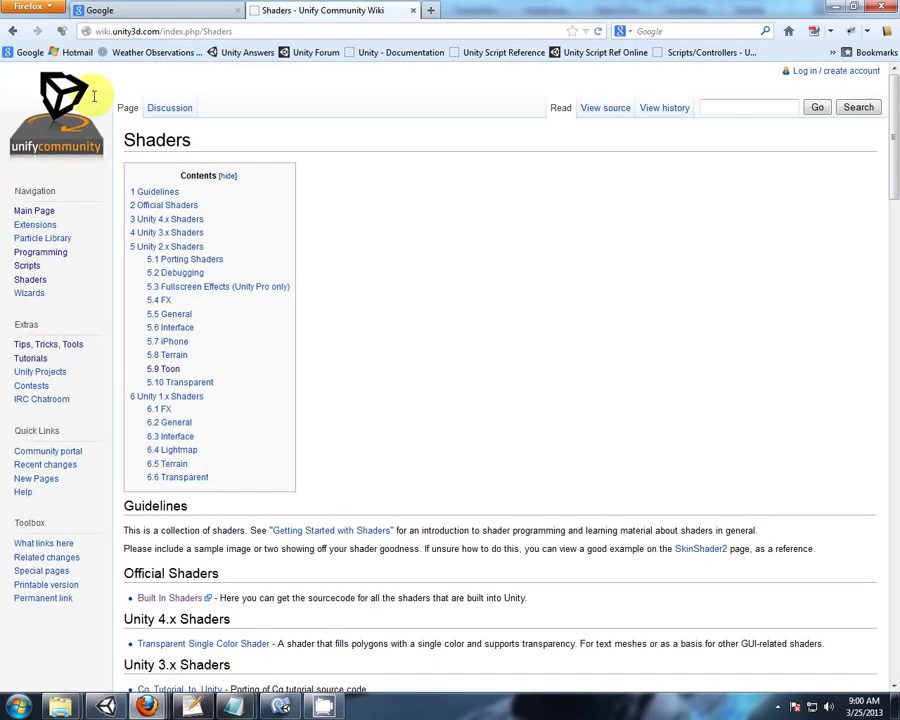
- From the Google homepage, search for 'owlchemy labs'
click(12, 52)
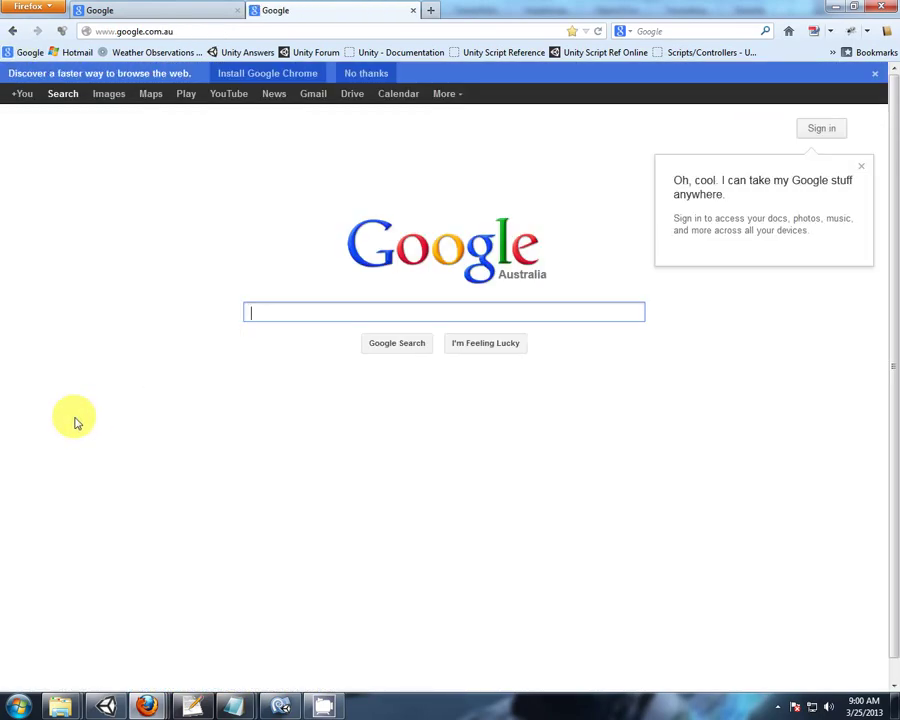
text(o)
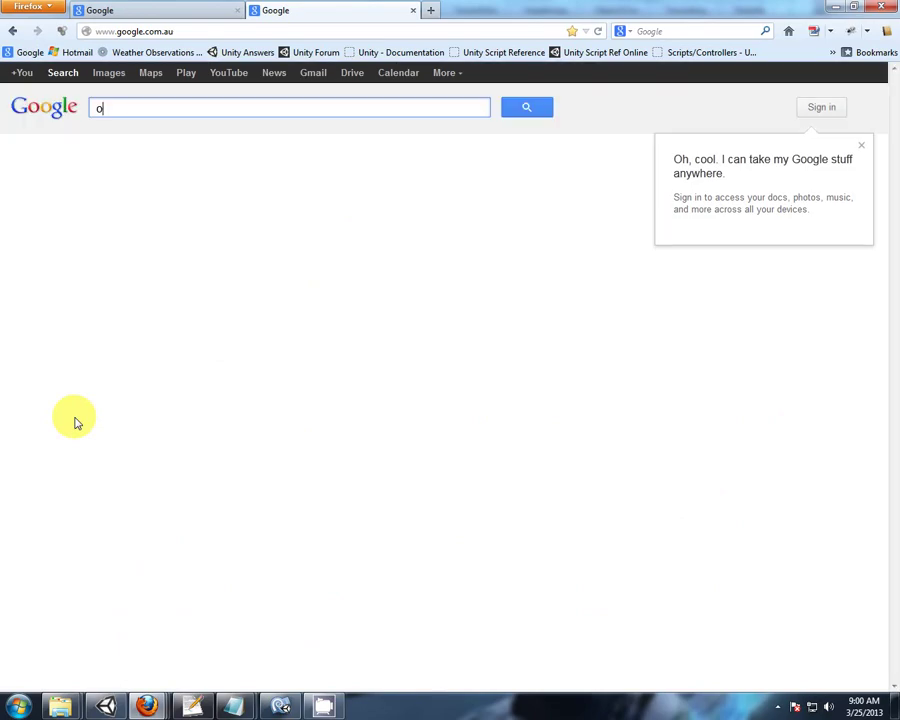
text(wl)
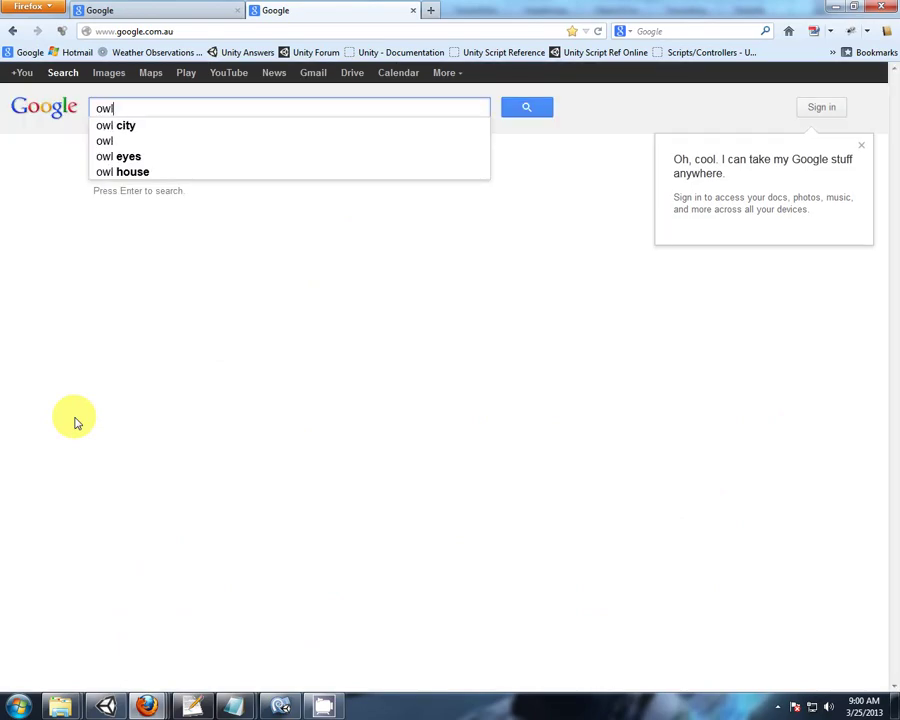
text(chemy labs)
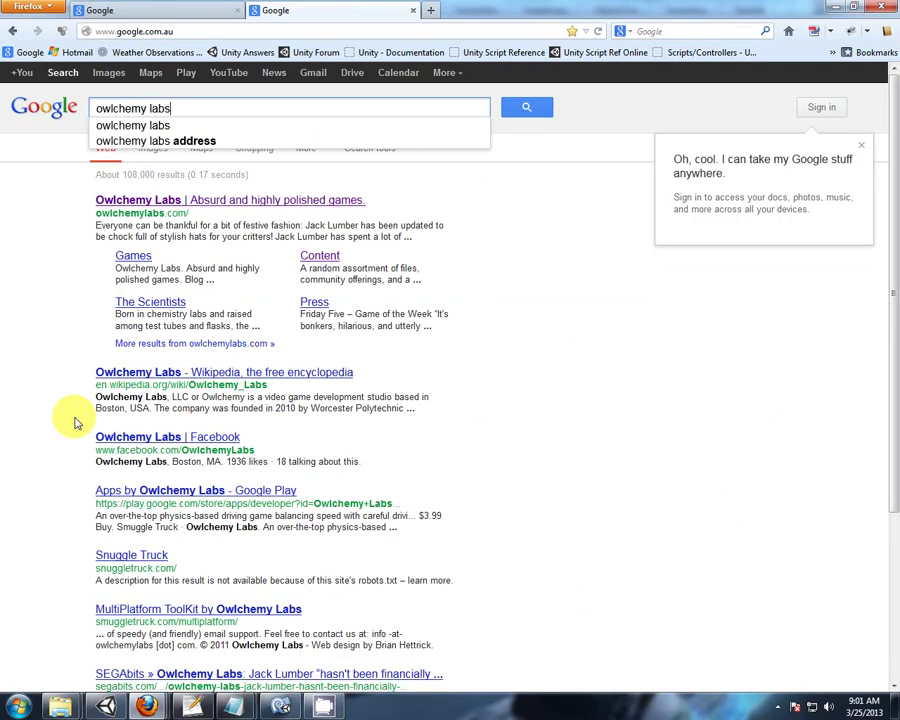
key(Return)
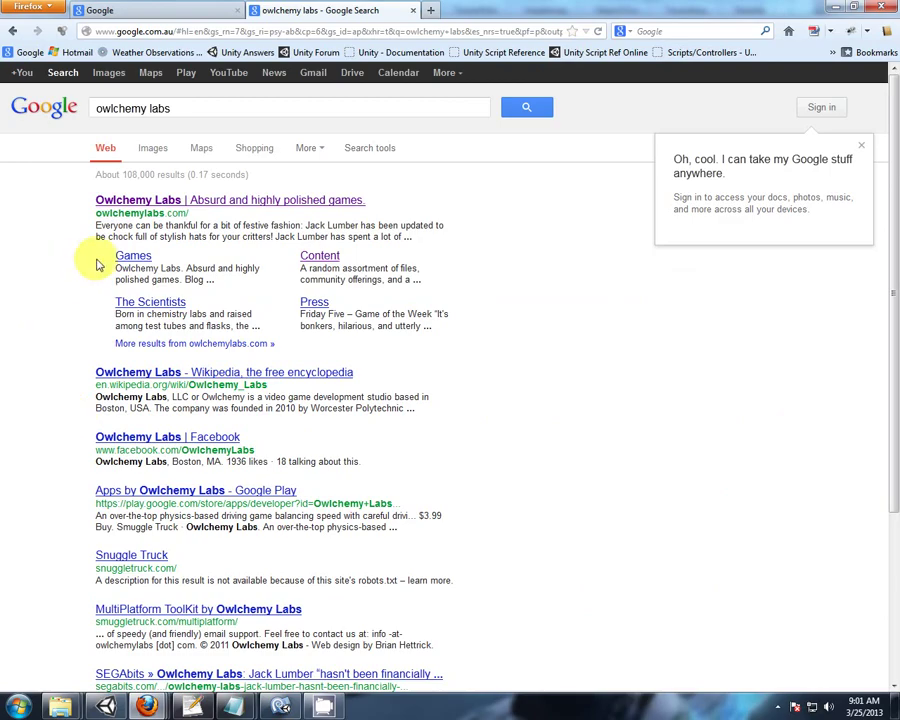
- Open the Owlchemy Labs site and scroll its Content page down to the Unity iPhone Shaders list
click(293, 204)
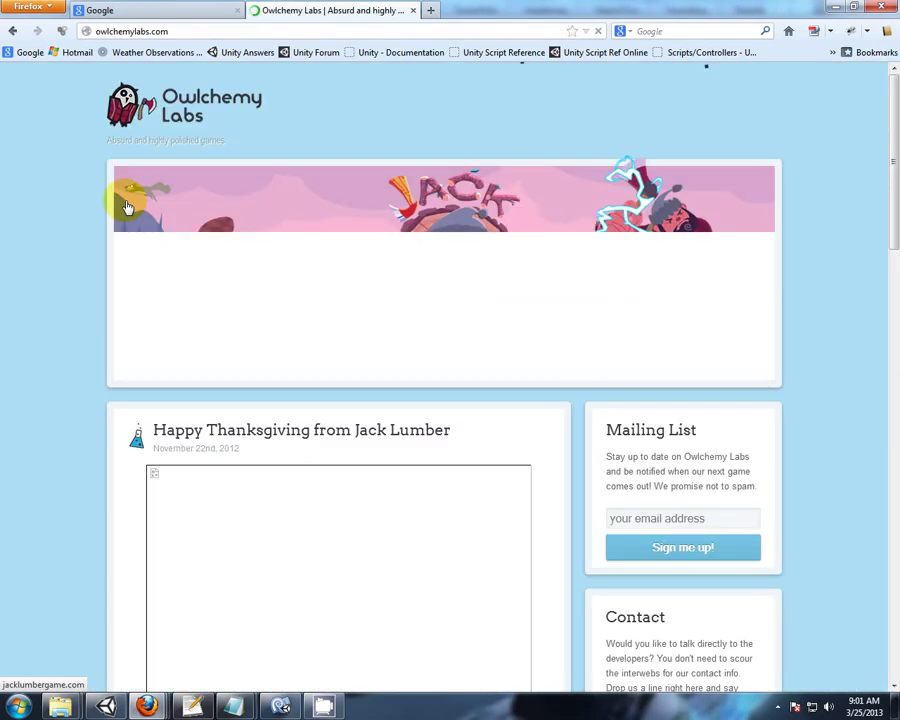
scroll(895, 210, down, 1)
scroll(895, 210, up, 1)
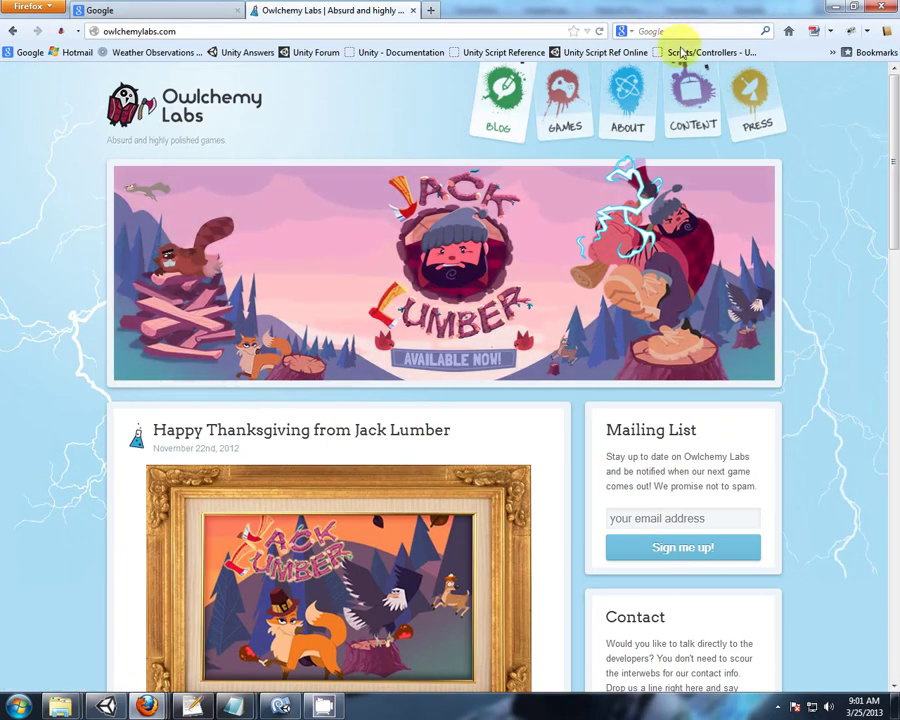
click(693, 106)
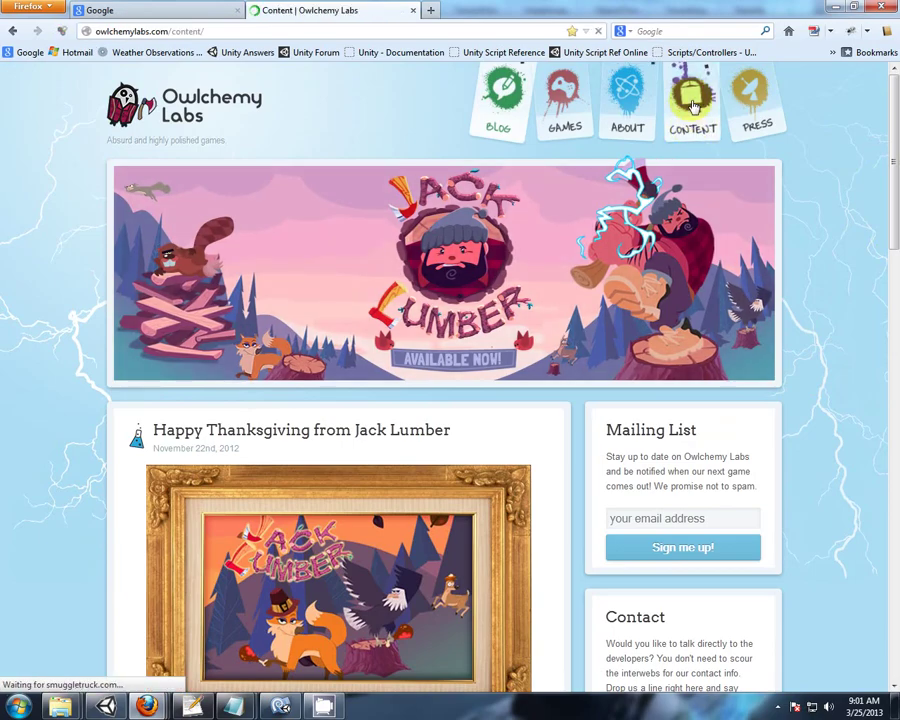
scroll(876, 217, down, 1)
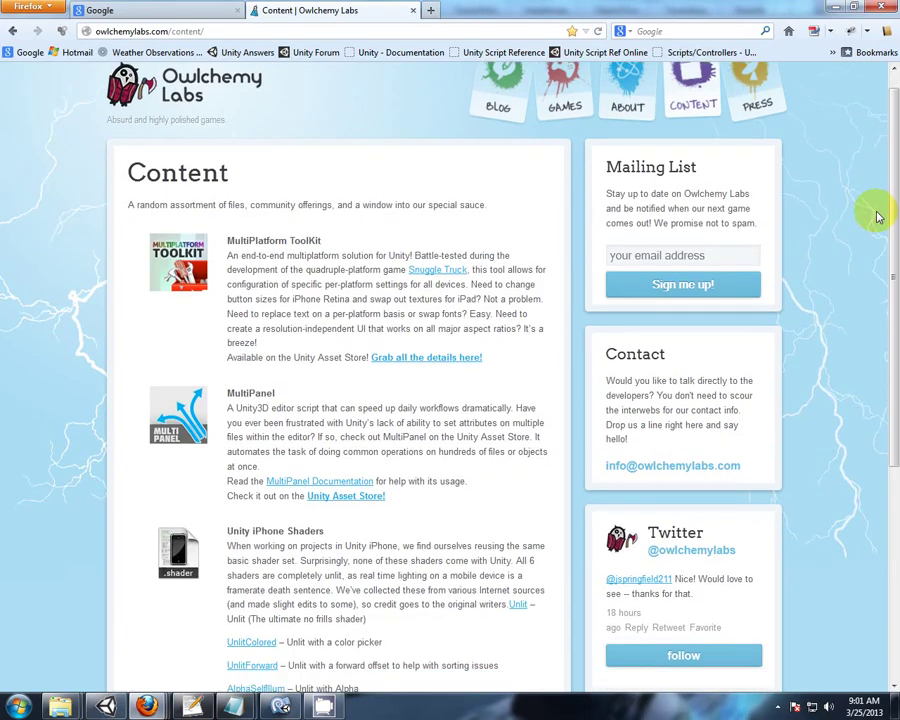
scroll(876, 217, down, 3)
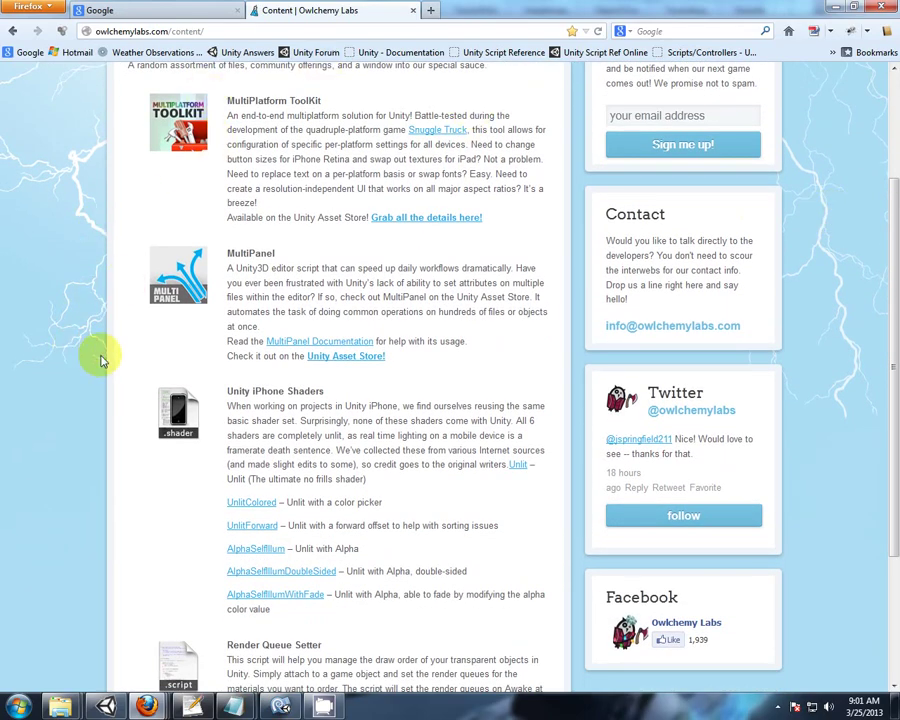
scroll(55, 349, down, 3)
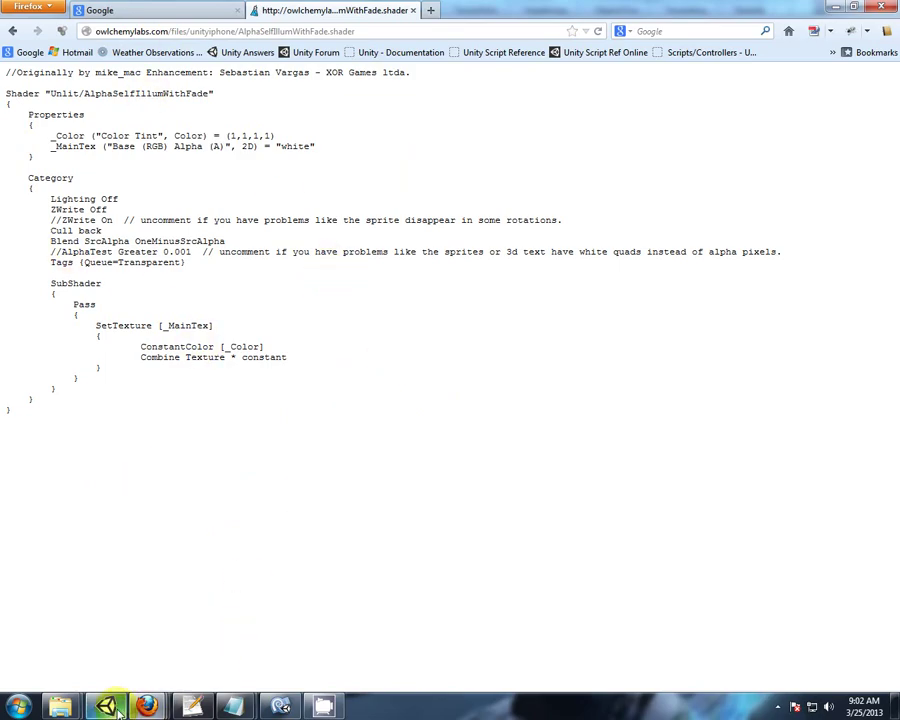
mouse_move(105, 707)
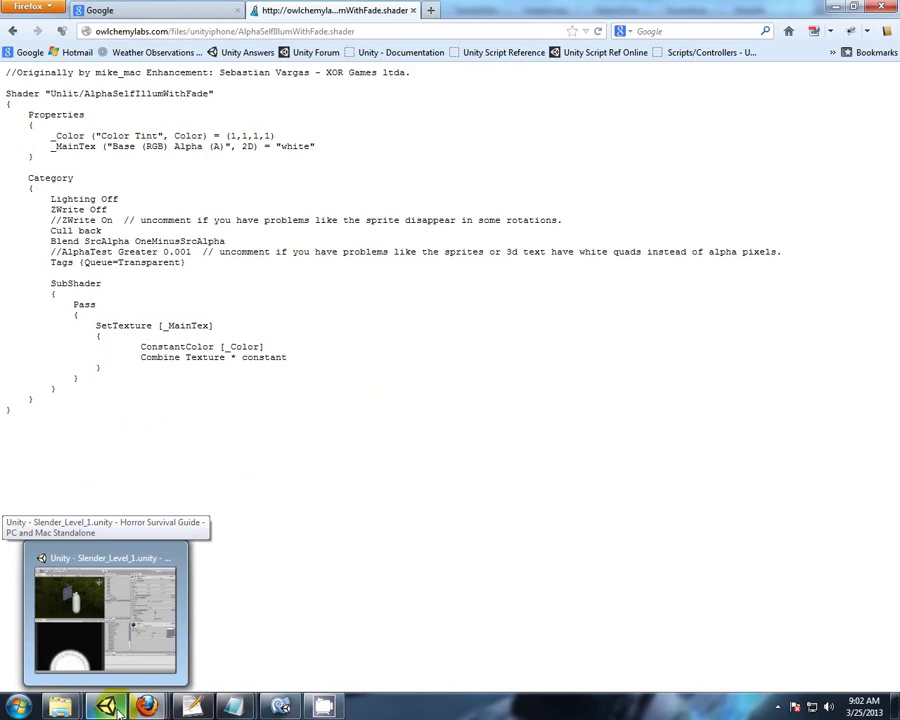
- Create a new project folder named _Shaders
click(112, 706)
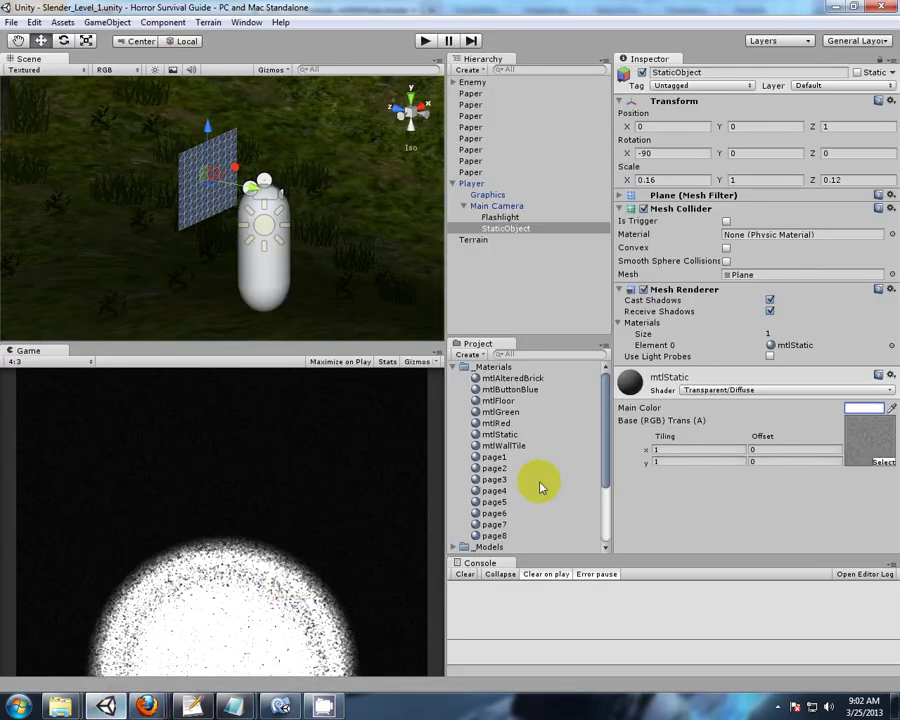
click(459, 370)
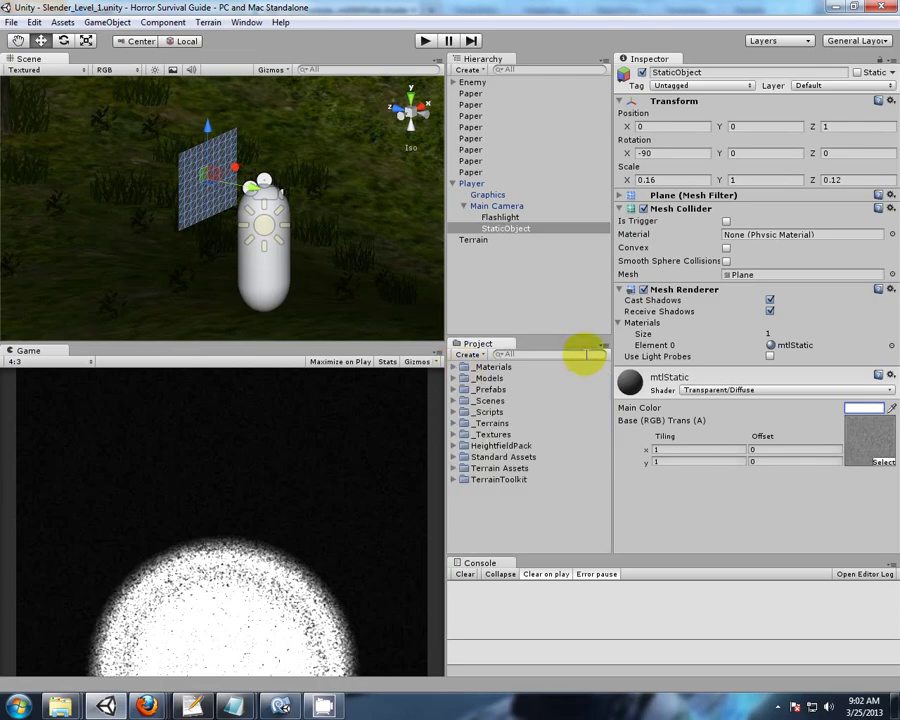
click(496, 510)
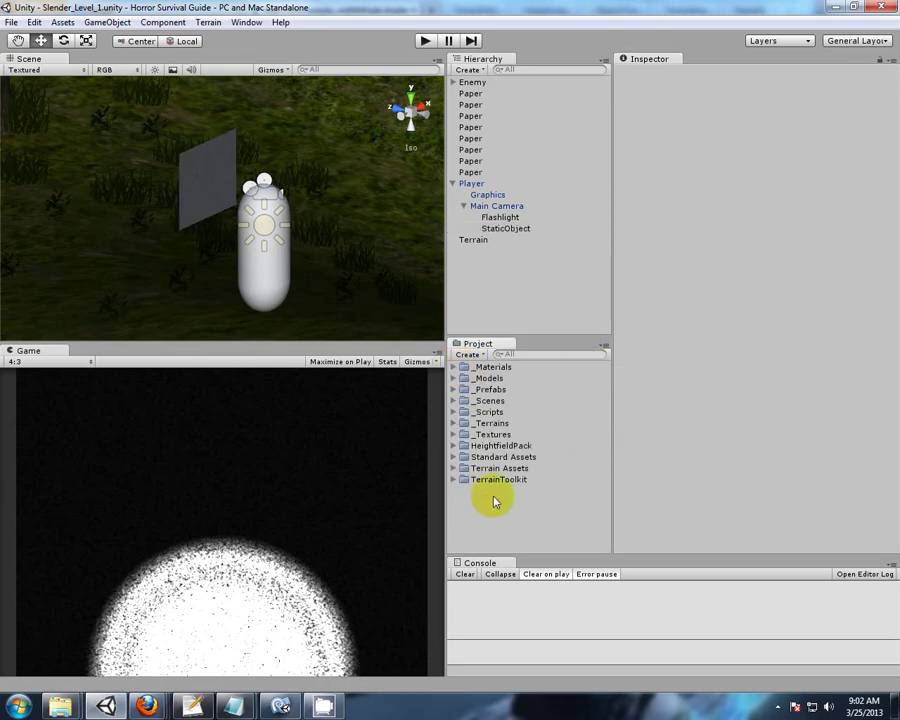
click(470, 354)
click(486, 369)
text(_Shader)
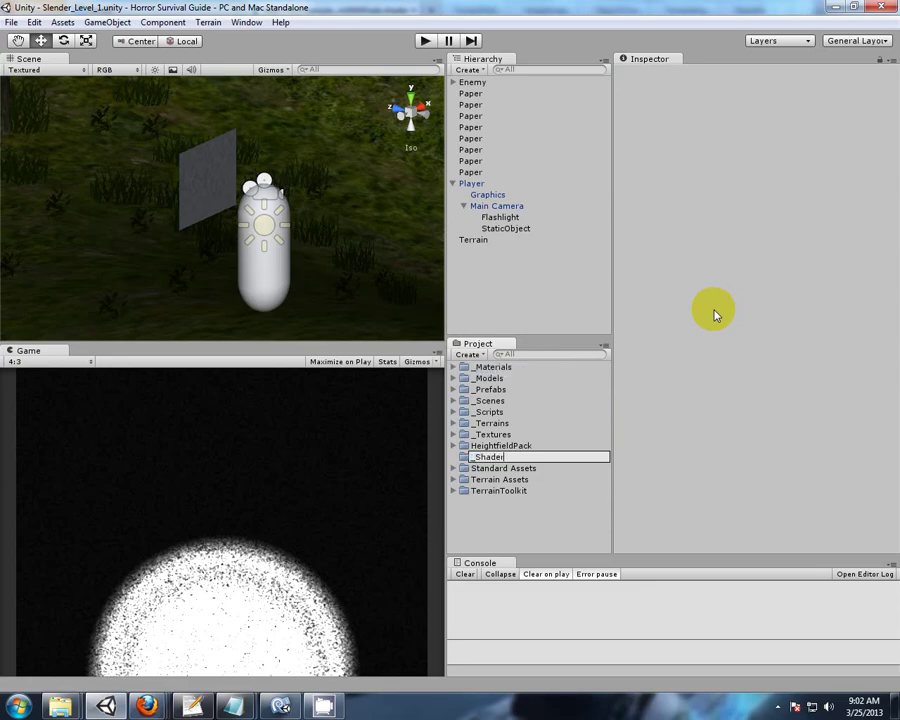
text(s)
key(Return)
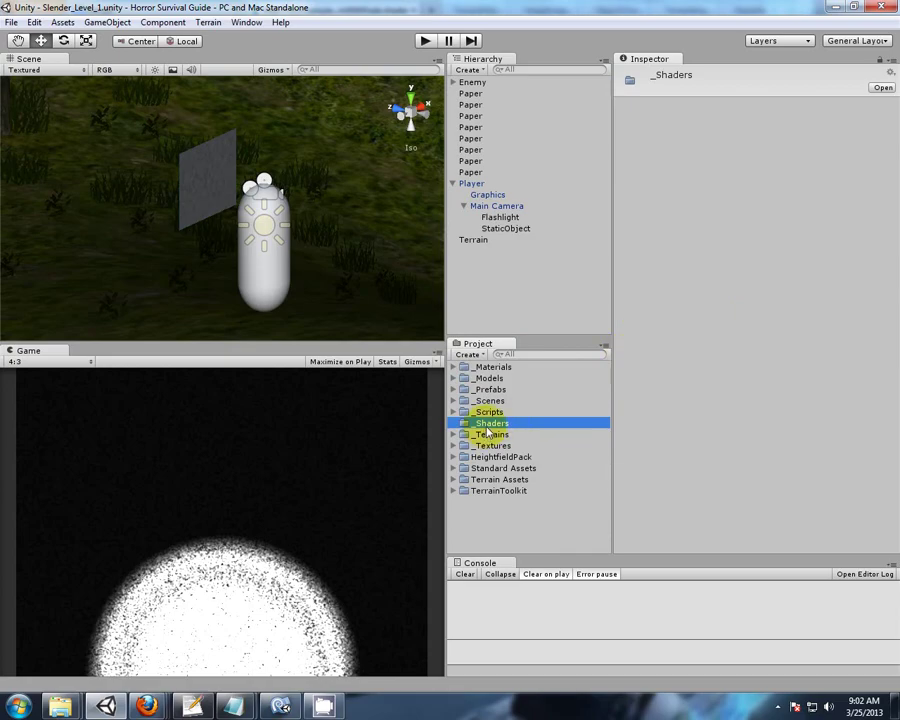
- Create a shader asset named Unlit inside _Shaders
click(479, 357)
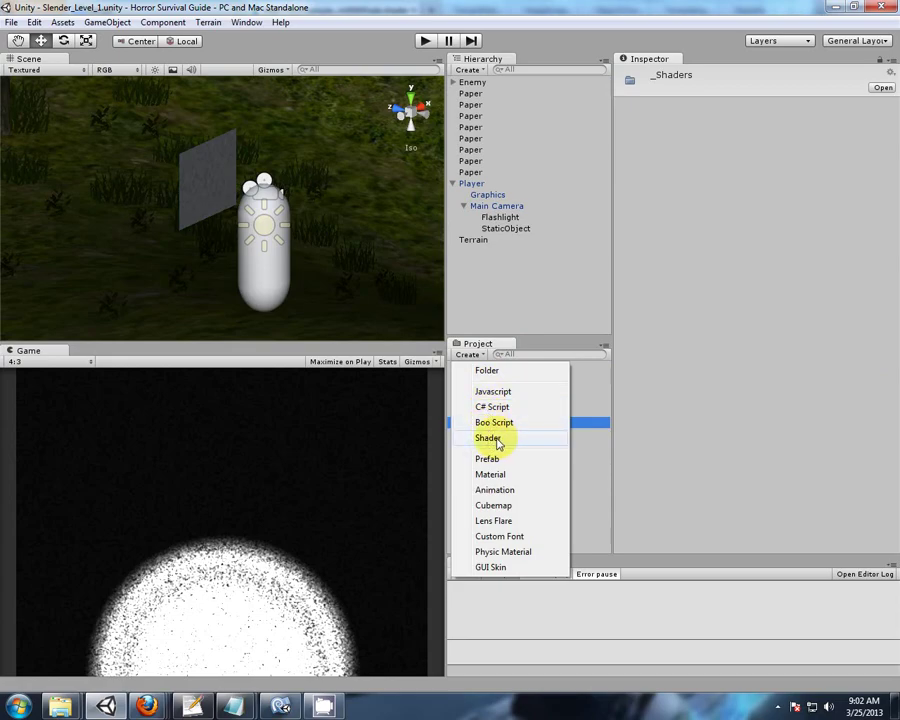
click(497, 443)
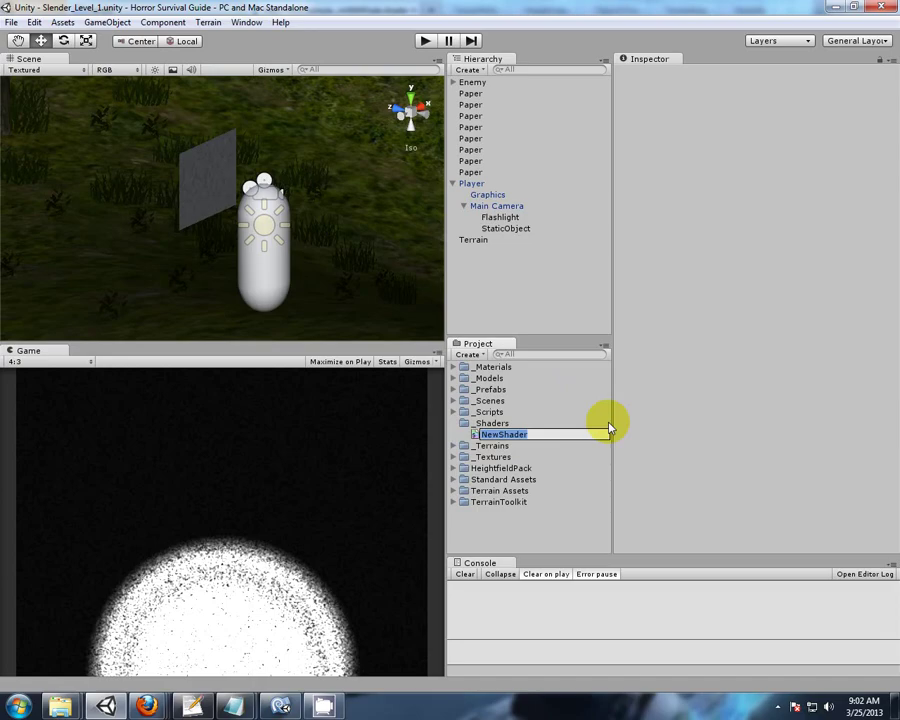
text(Unlit)
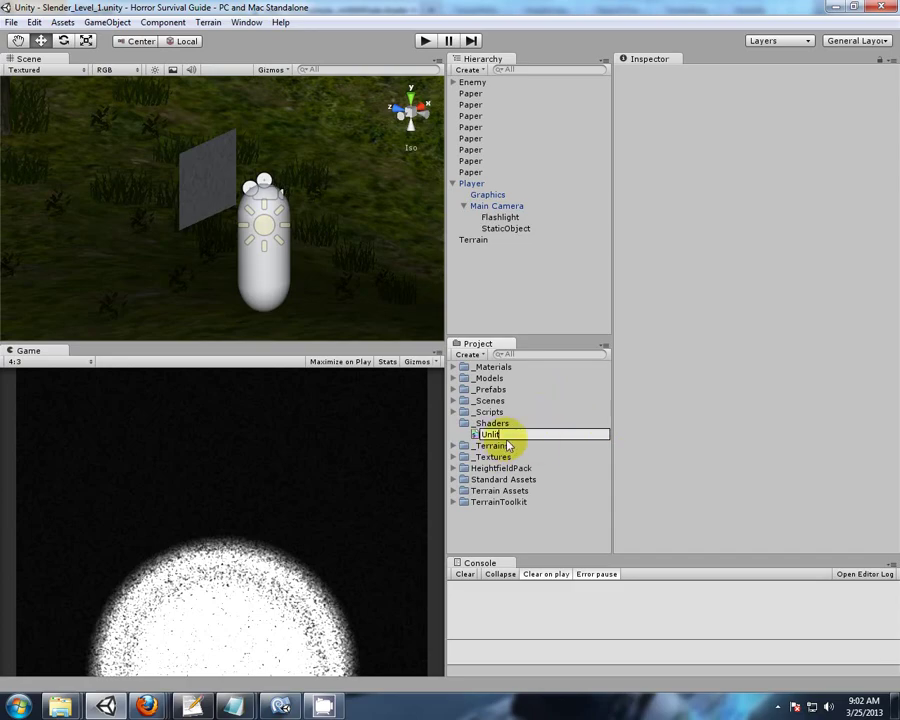
key(Return)
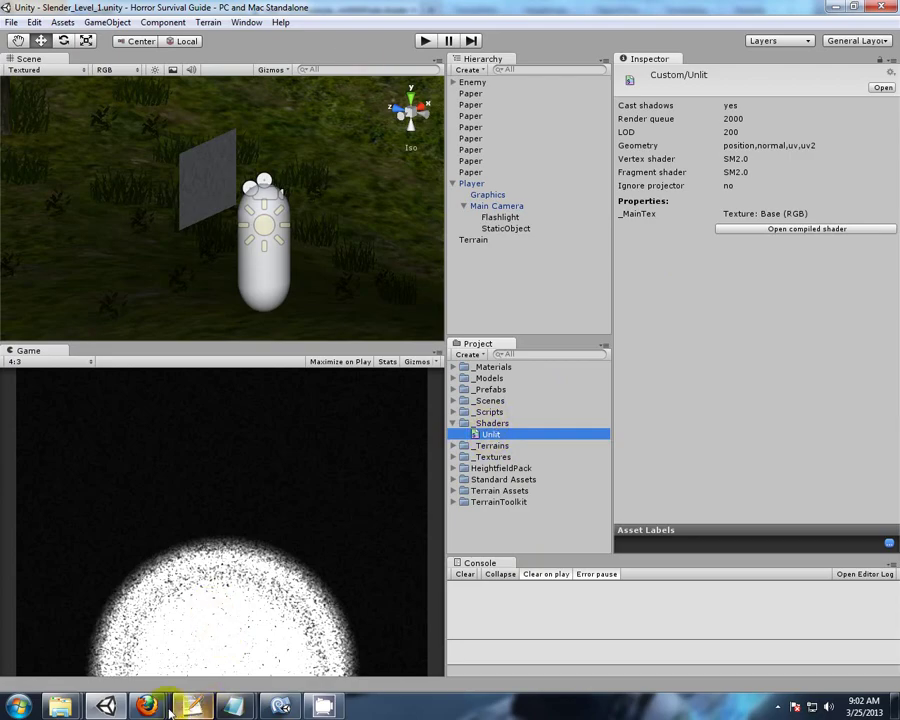
- Copy 'AlphaSelfIllumWithFade' from the source's Shader line and go back to Unity
mouse_move(146, 706)
click(568, 566)
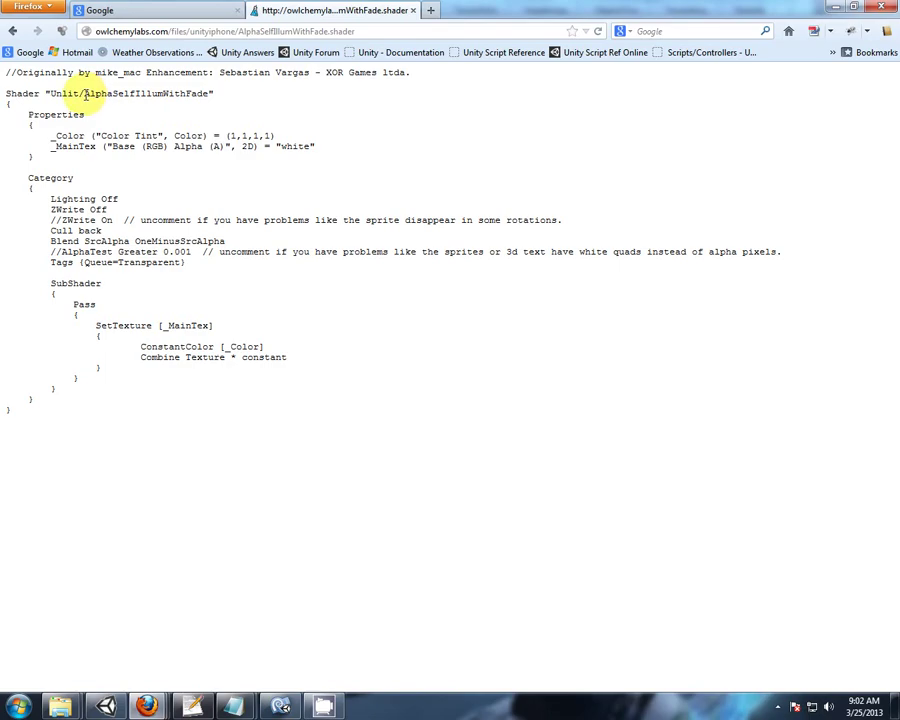
drag(86, 94, 210, 94)
key(ctrl+c)
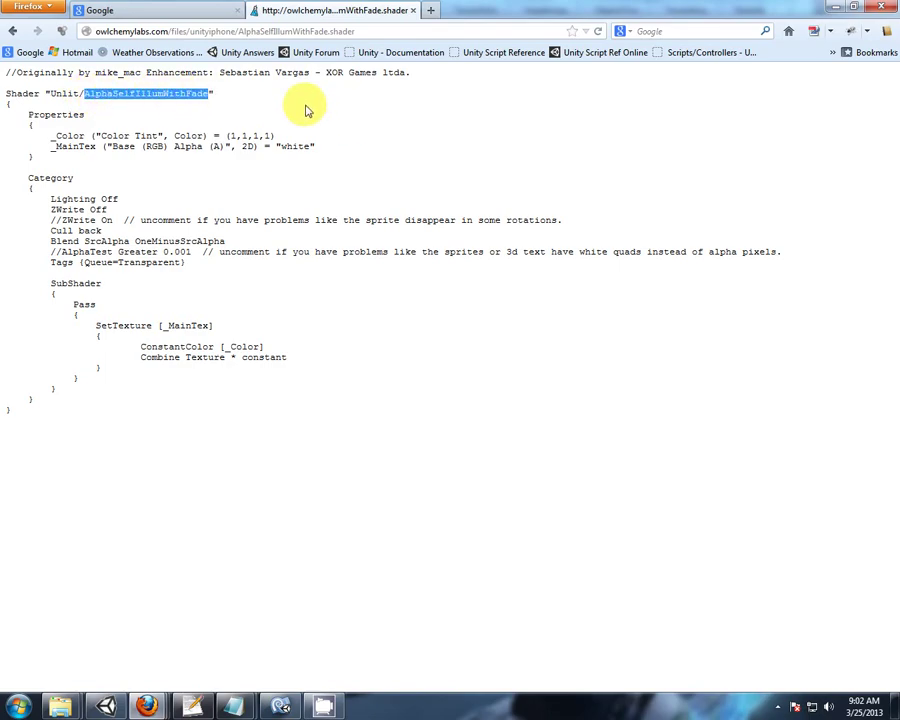
click(106, 708)
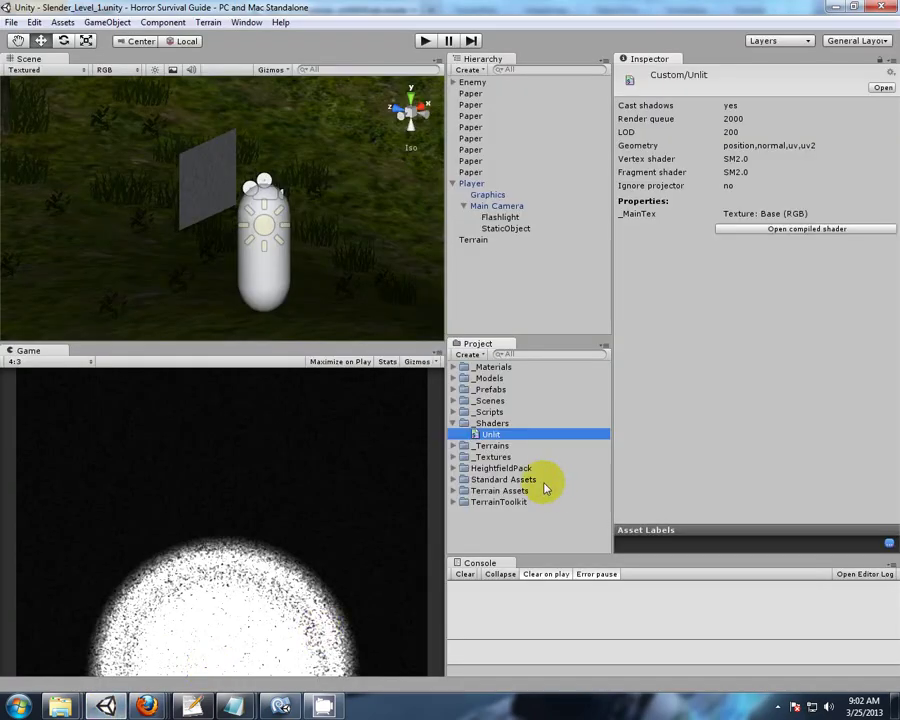
- Rename the Unlit shader asset by pasting 'AlphaSelfIllumWithFade' as its name
click(487, 436)
key(ctrl+v)
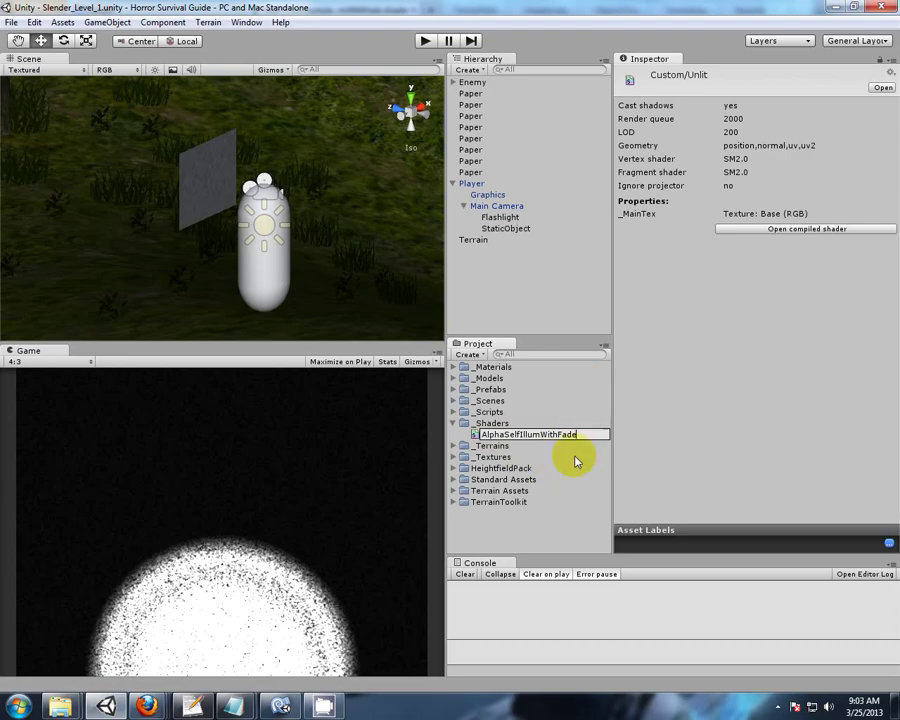
key(Return)
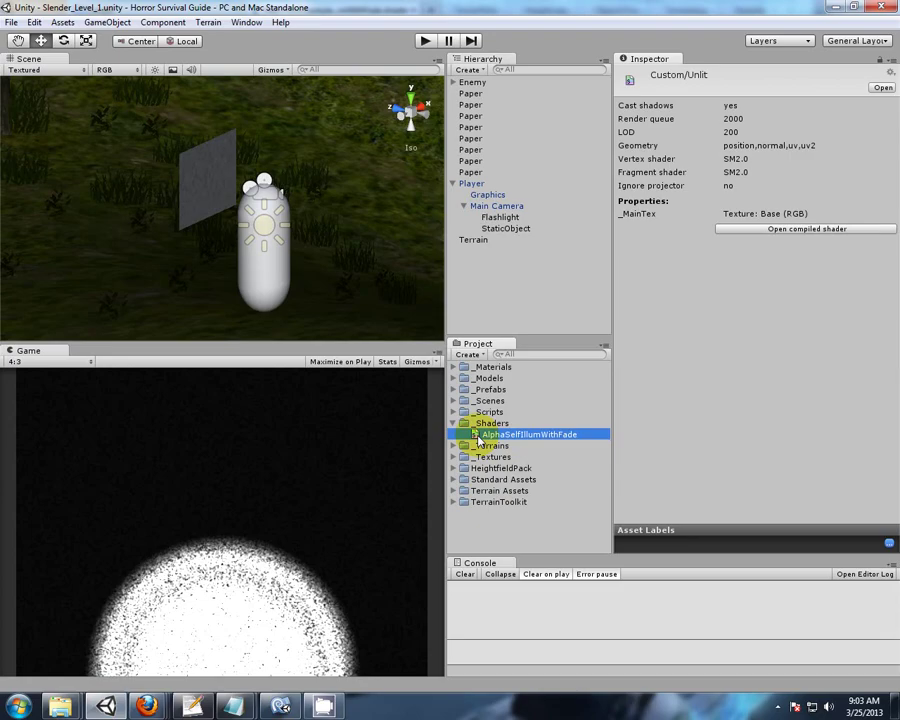
- Switch to MonoDevelop and place the cursor at the end of AlphaSelfIllumWithFade.shader's code
click(279, 708)
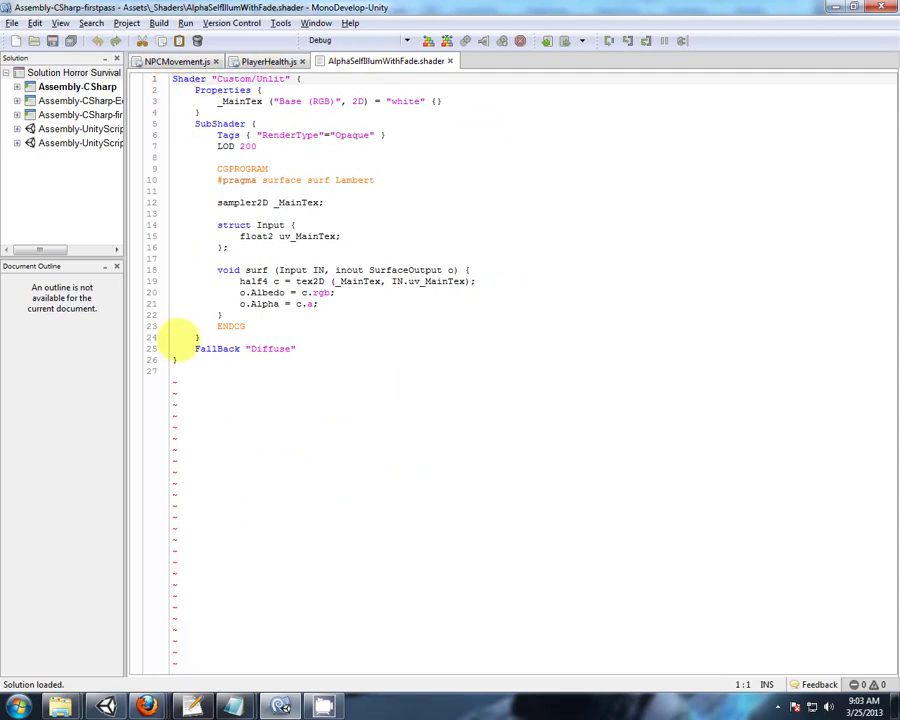
click(177, 358)
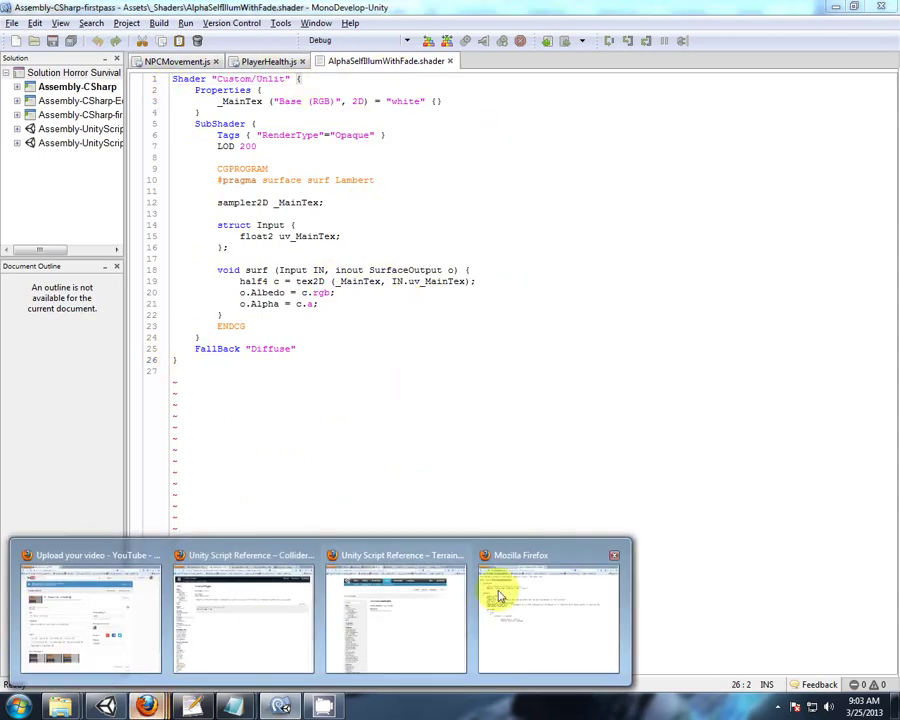
- Copy the entire AlphaSelfIllumWithFade shader source from the Owlchemy Labs page in Firefox
click(524, 558)
click(22, 414)
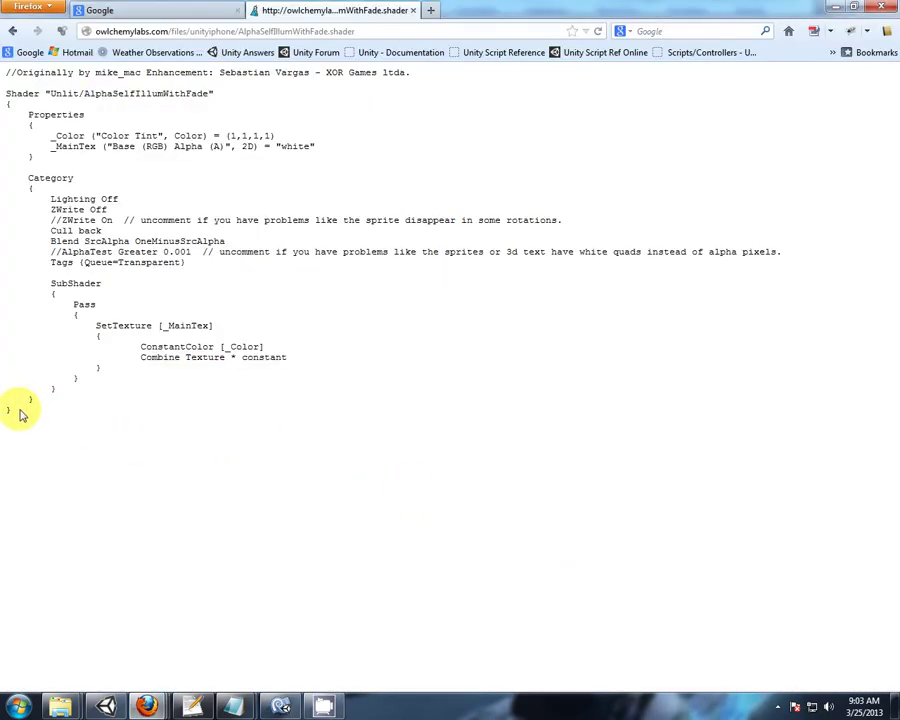
drag(22, 412, 38, 78)
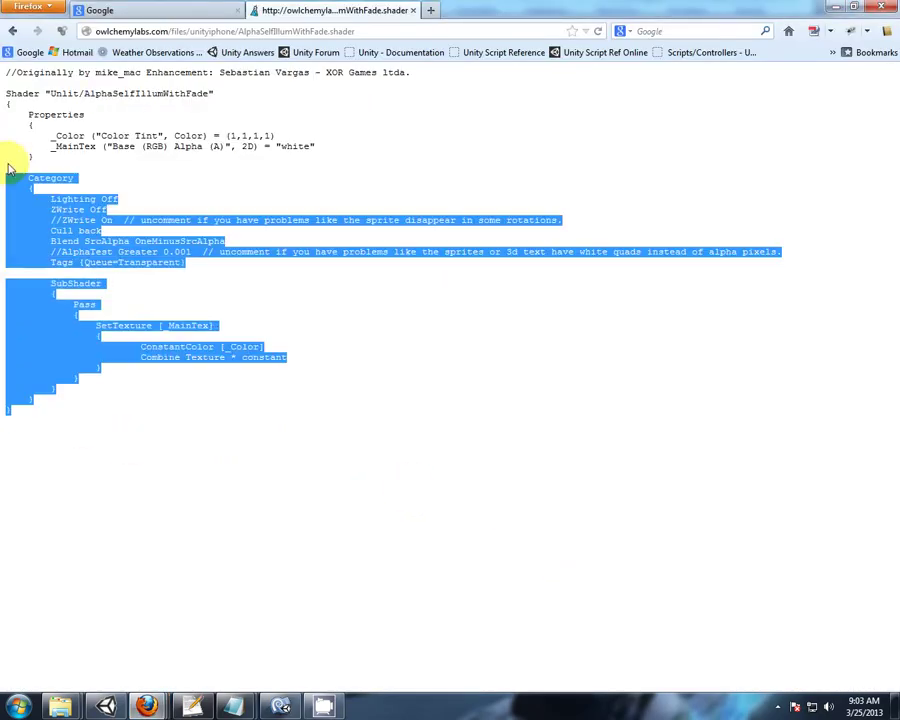
right_click(45, 79)
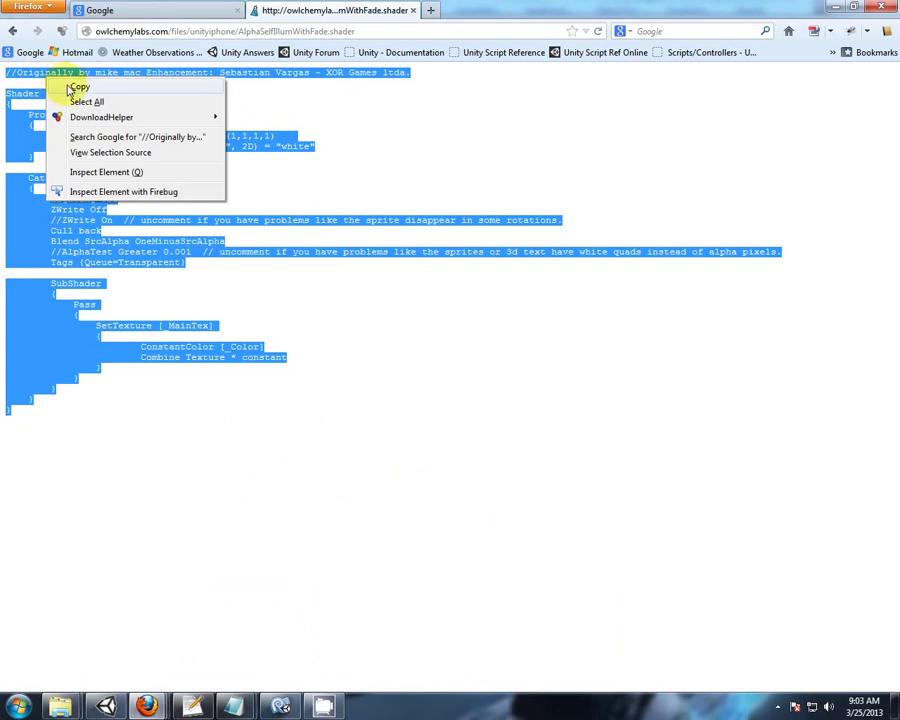
click(76, 87)
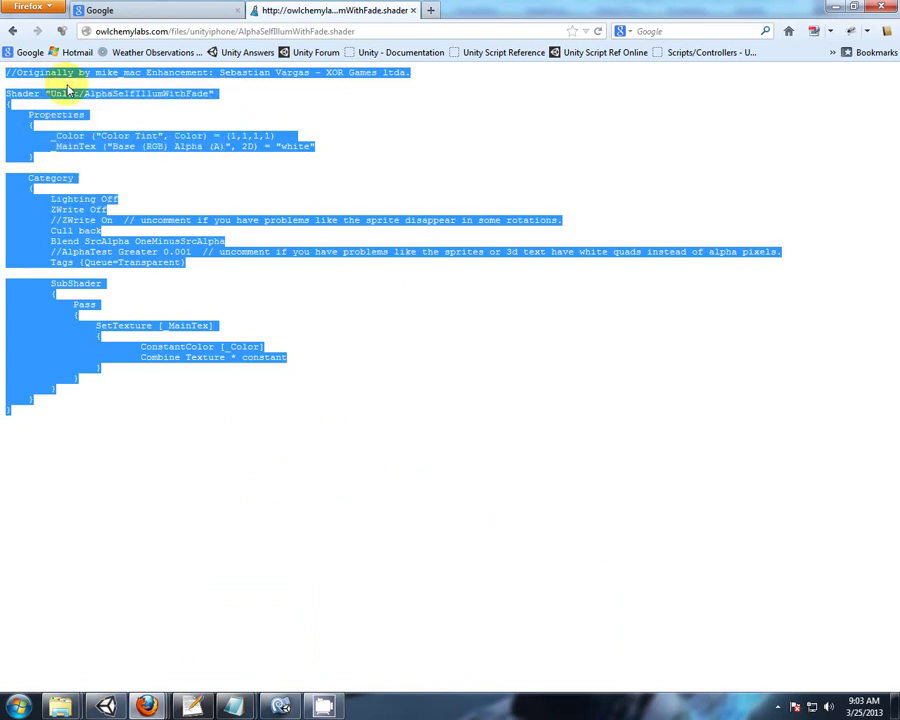
- Replace the default shader code in MonoDevelop with the pasted Owlchemy source
click(281, 705)
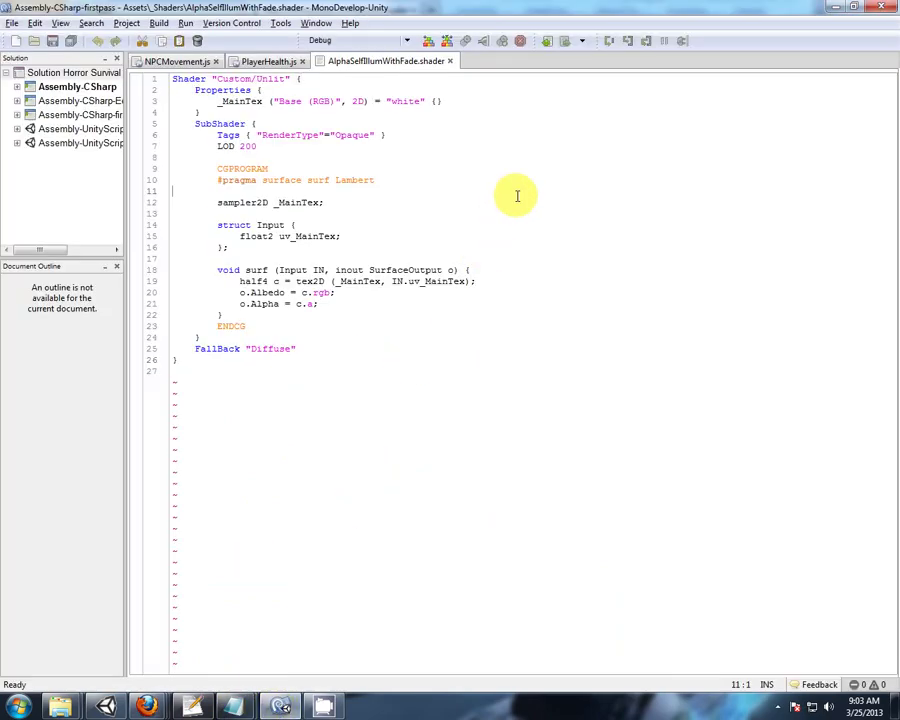
key(ctrl+a)
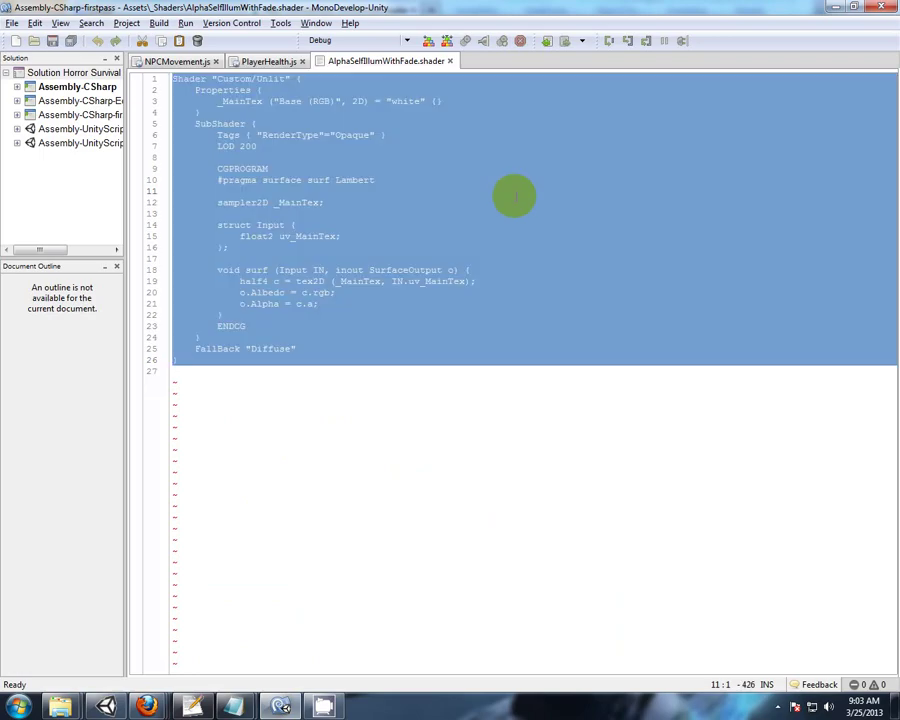
key(Delete)
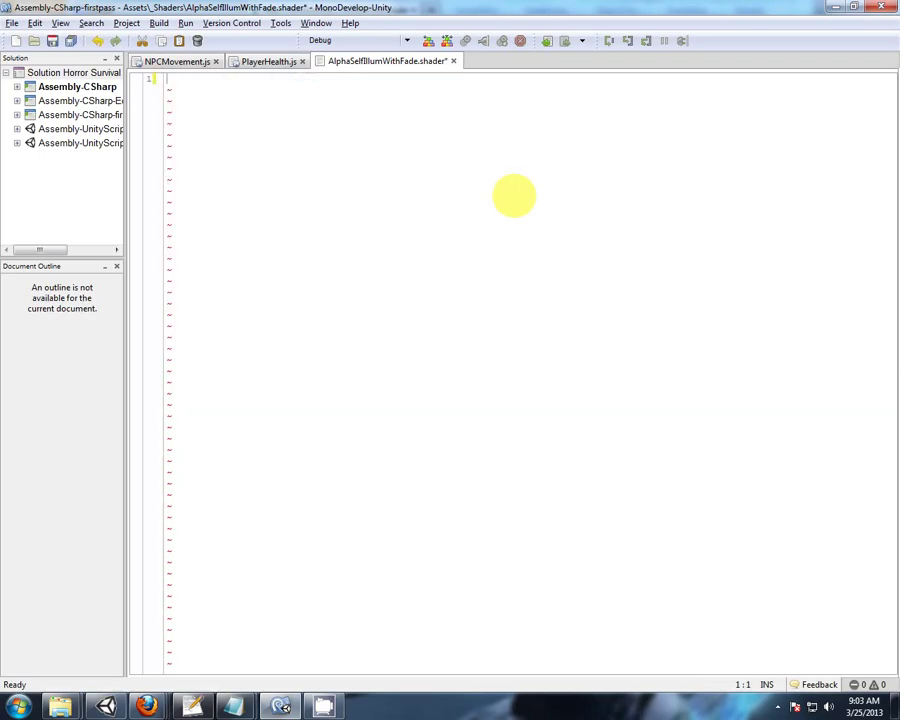
key(ctrl+v)
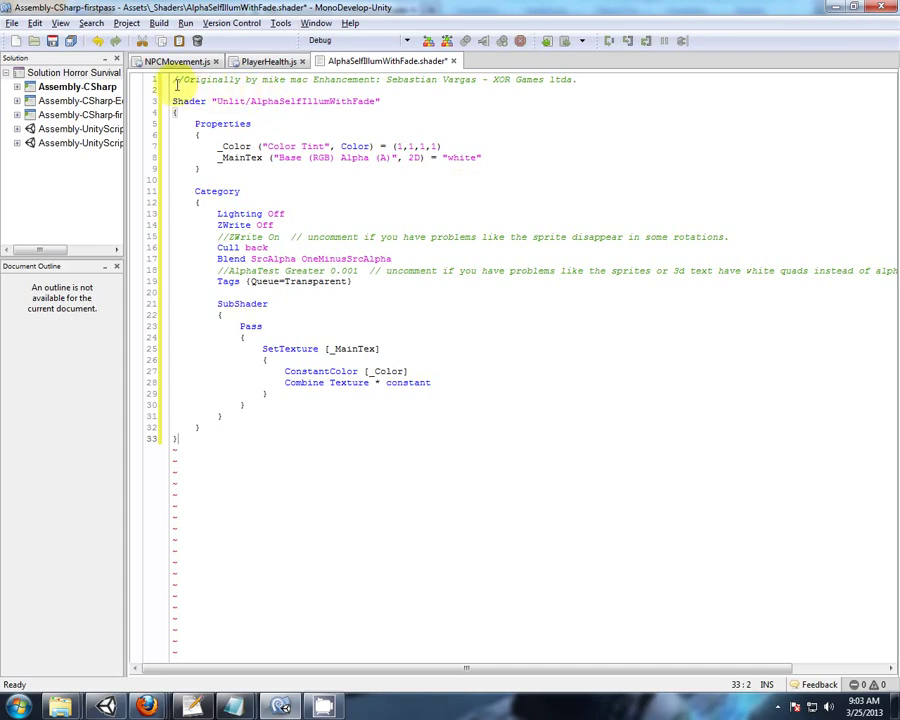
key(Return)
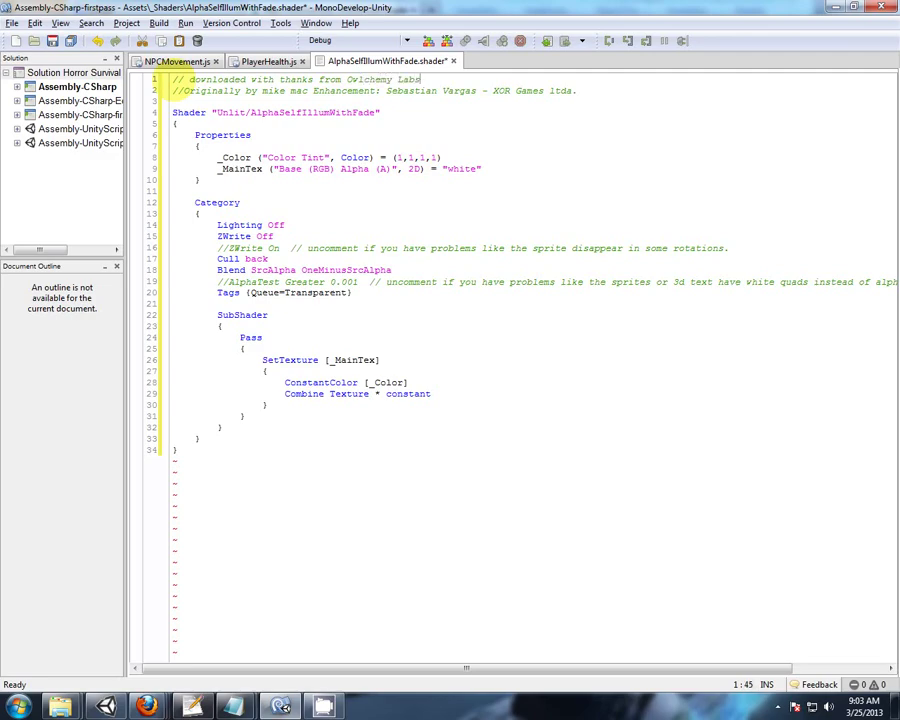
- Tidy the line-2 comment, save AlphaSelfIllumWithFade.shader and close its tab
click(484, 147)
click(183, 90)
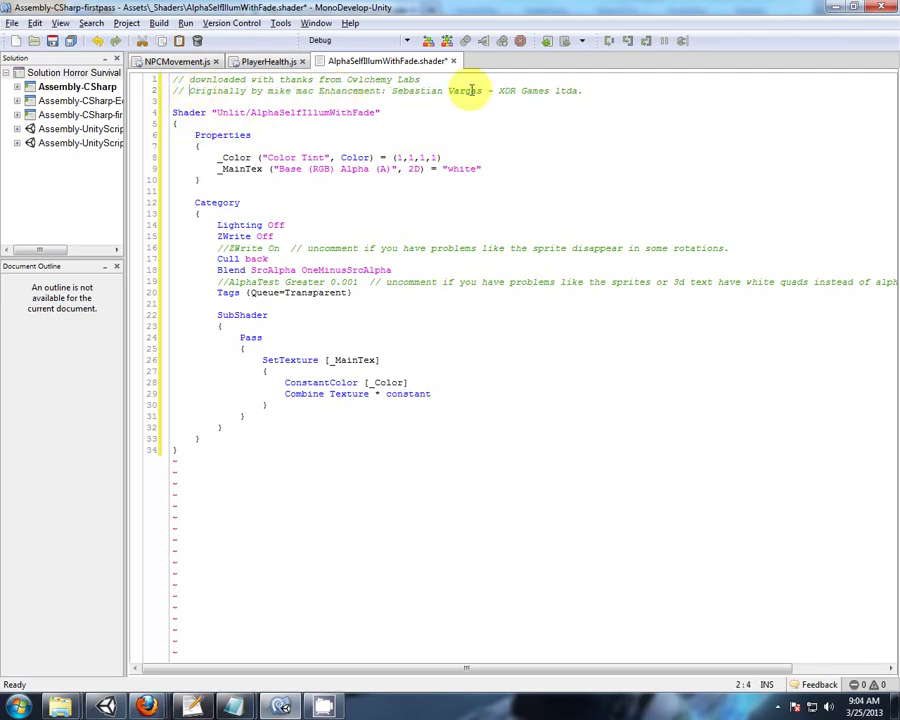
click(634, 101)
key(ctrl+s)
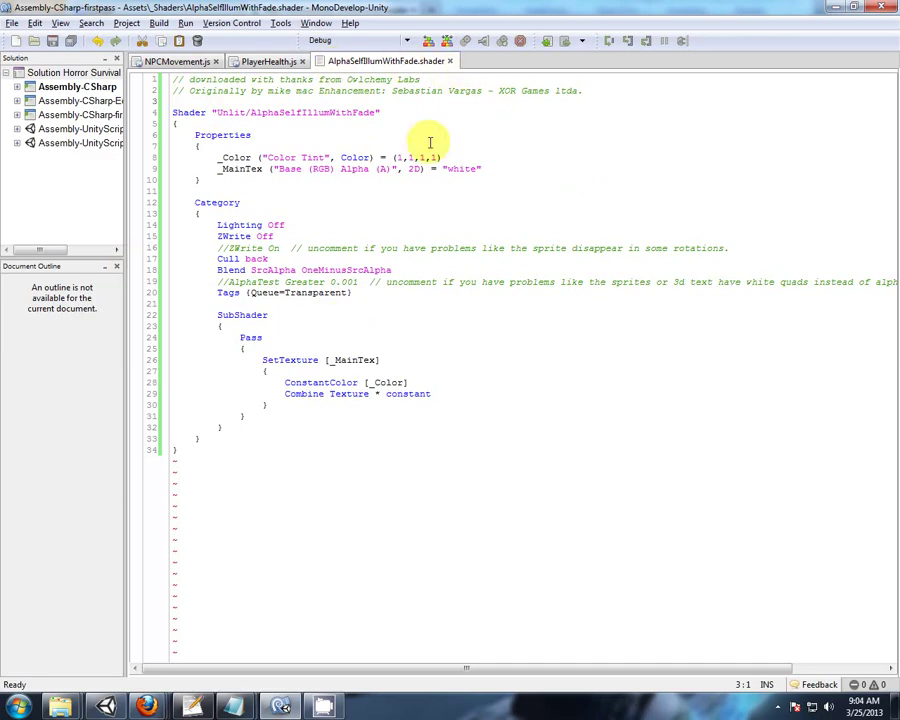
click(451, 62)
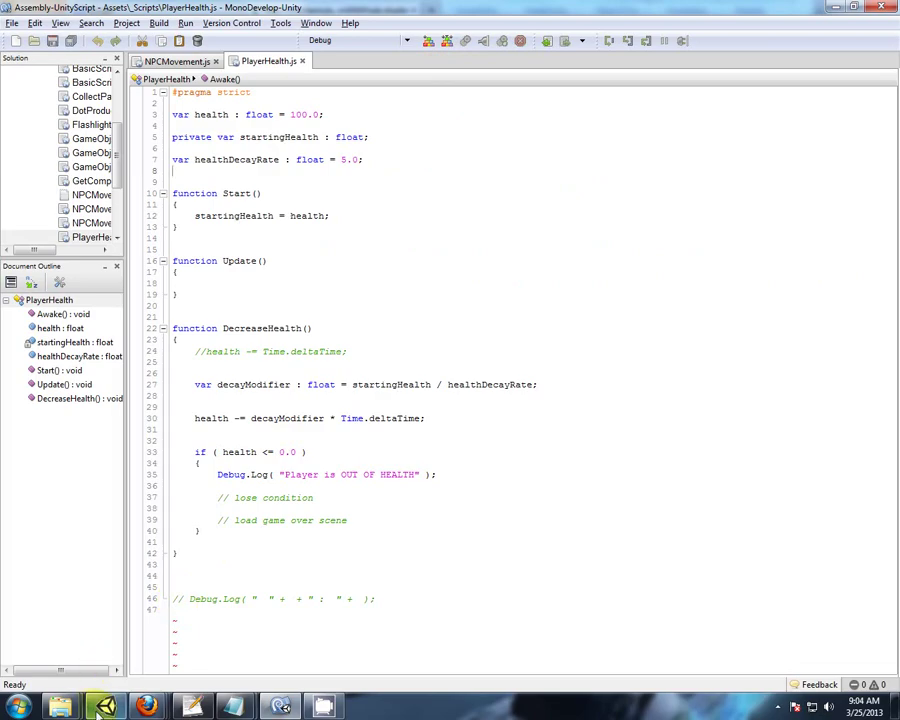
- Select mtlStatic in the _Materials folder and preview it on a tilted cube
click(106, 706)
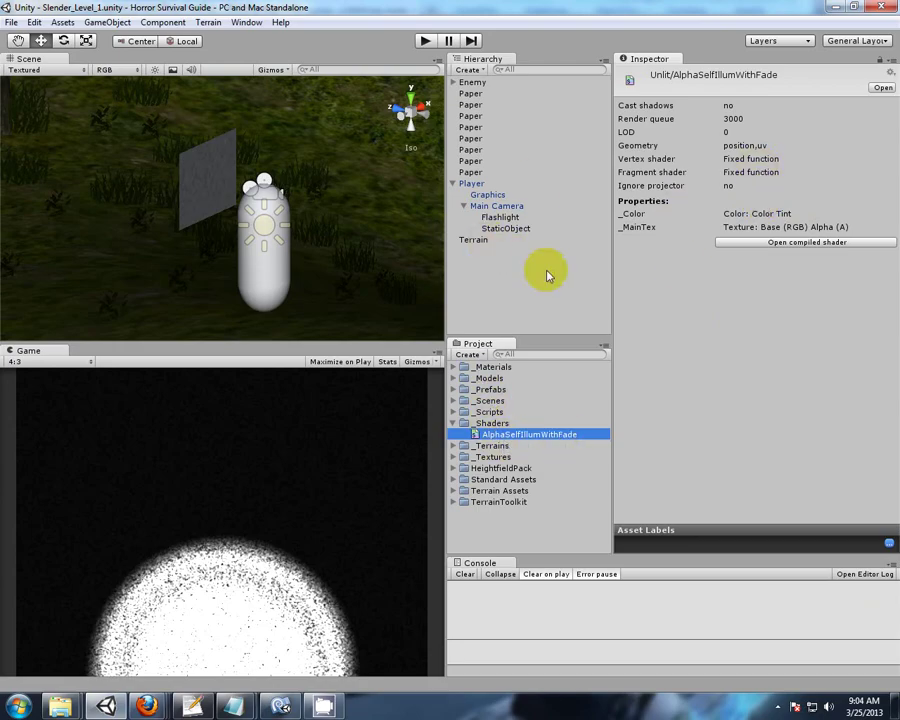
click(454, 367)
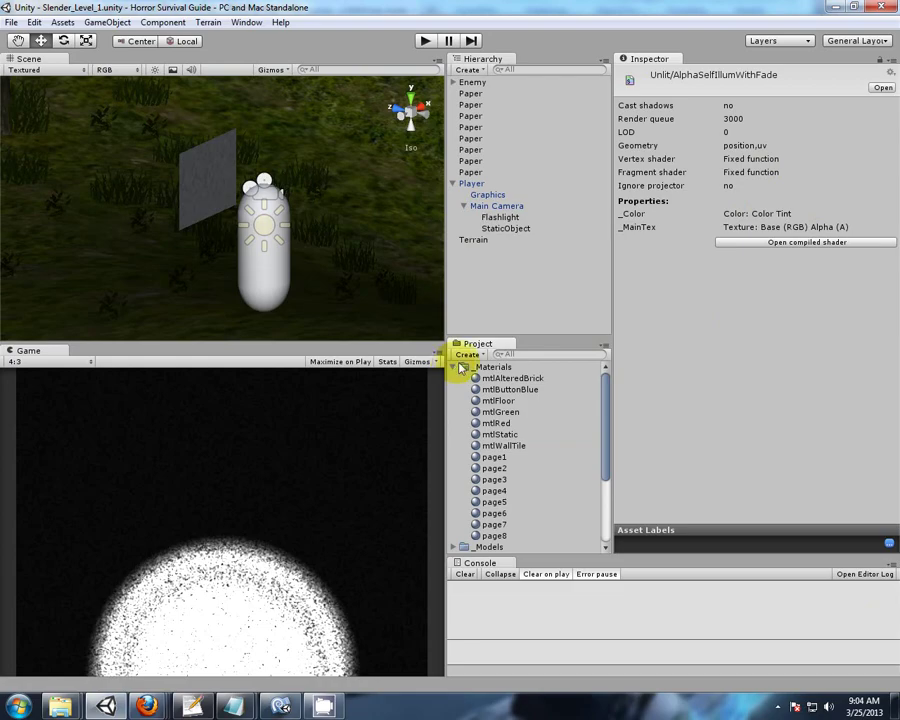
click(500, 435)
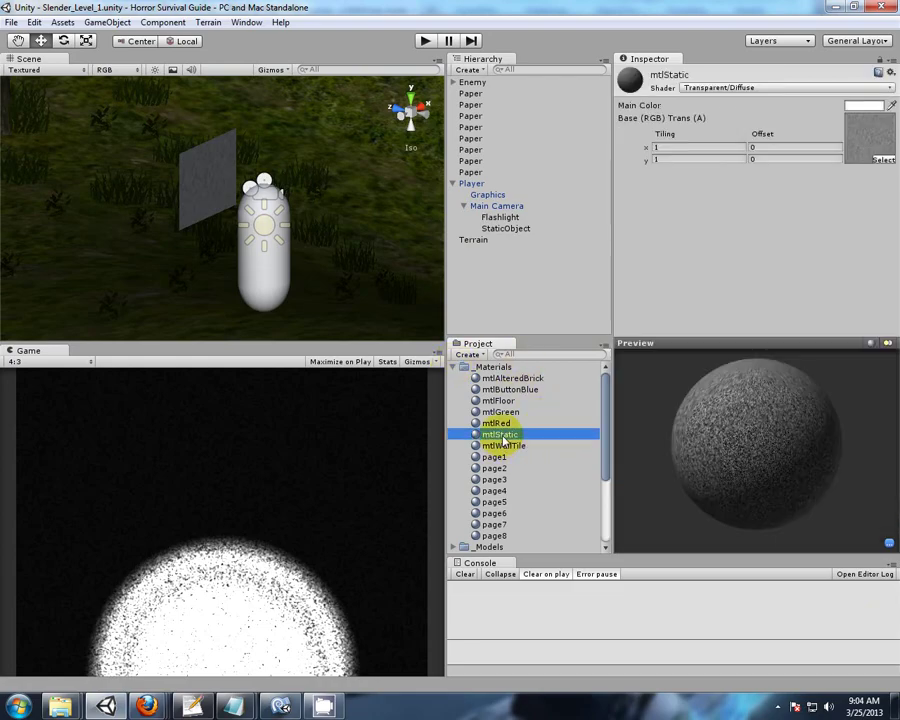
click(870, 343)
mouse_move(722, 511)
mouse_down()
mouse_move(685, 449)
mouse_move(695, 434)
mouse_up()
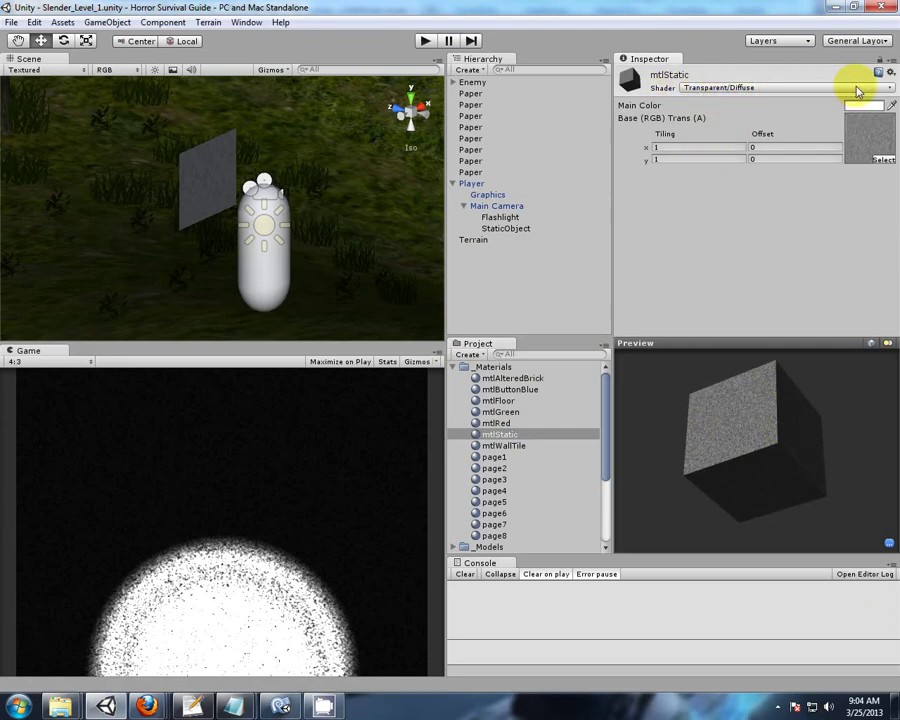
- Browse the mtlStatic Shader list and dismiss it, keeping Transparent/Diffuse
click(748, 91)
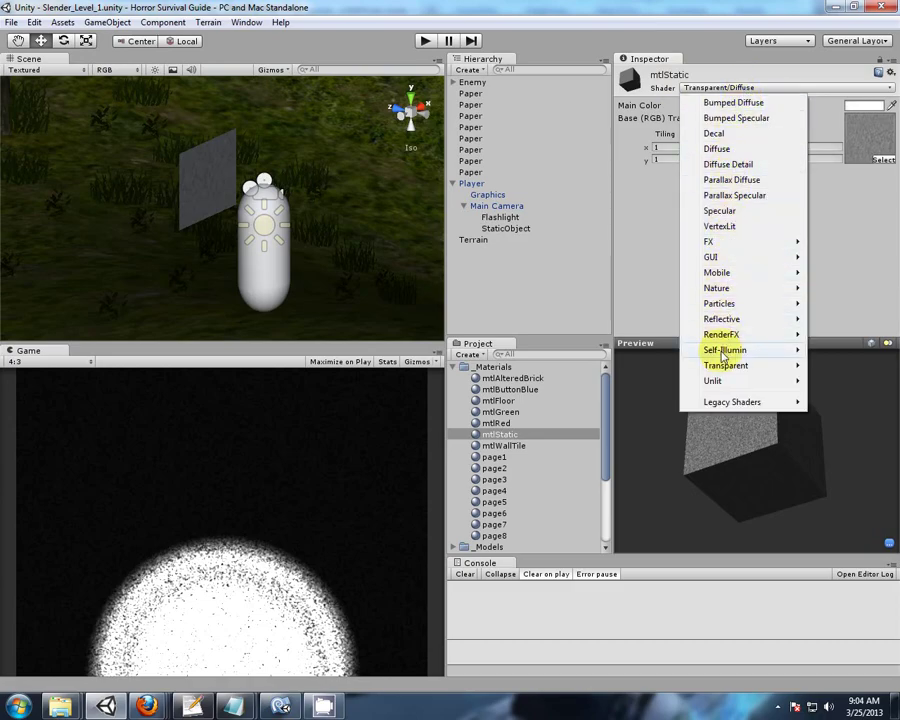
click(700, 10)
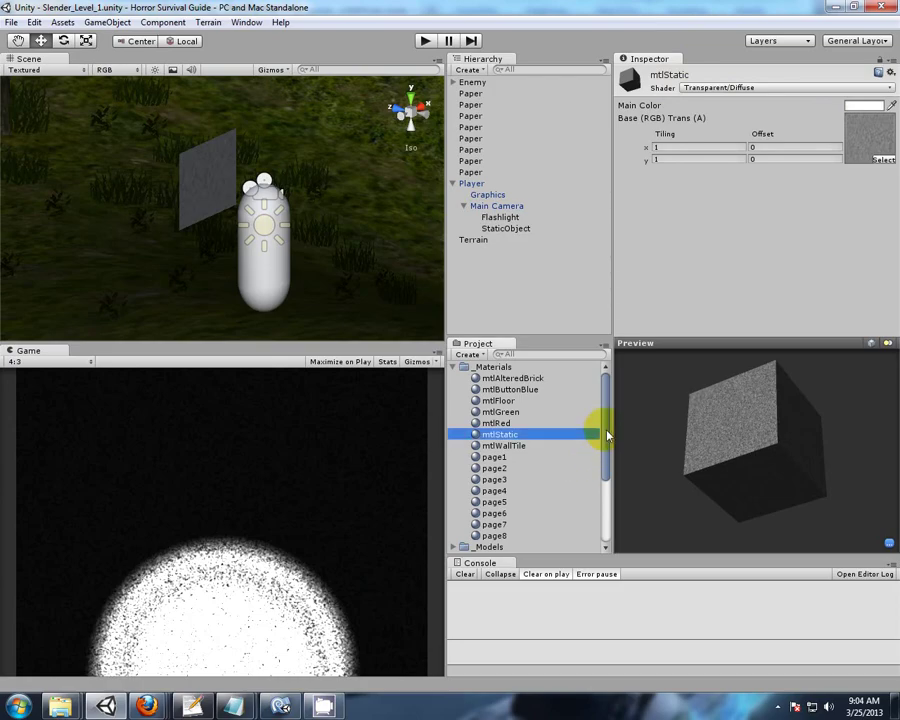
mouse_move(603, 428)
mouse_down()
mouse_move(603, 458)
mouse_move(605, 433)
mouse_up()
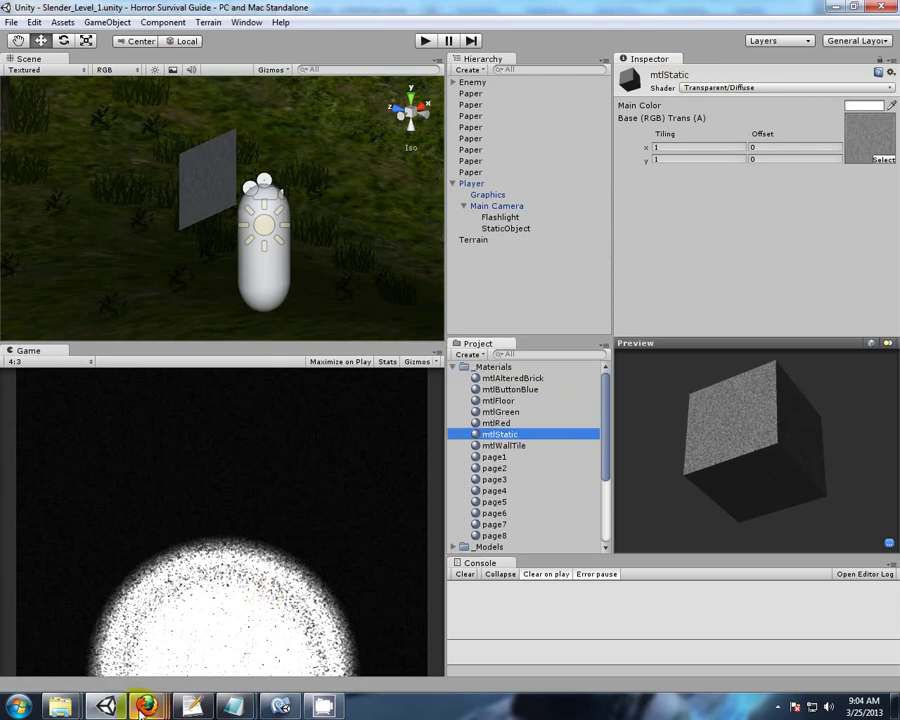
mouse_move(146, 706)
click(533, 571)
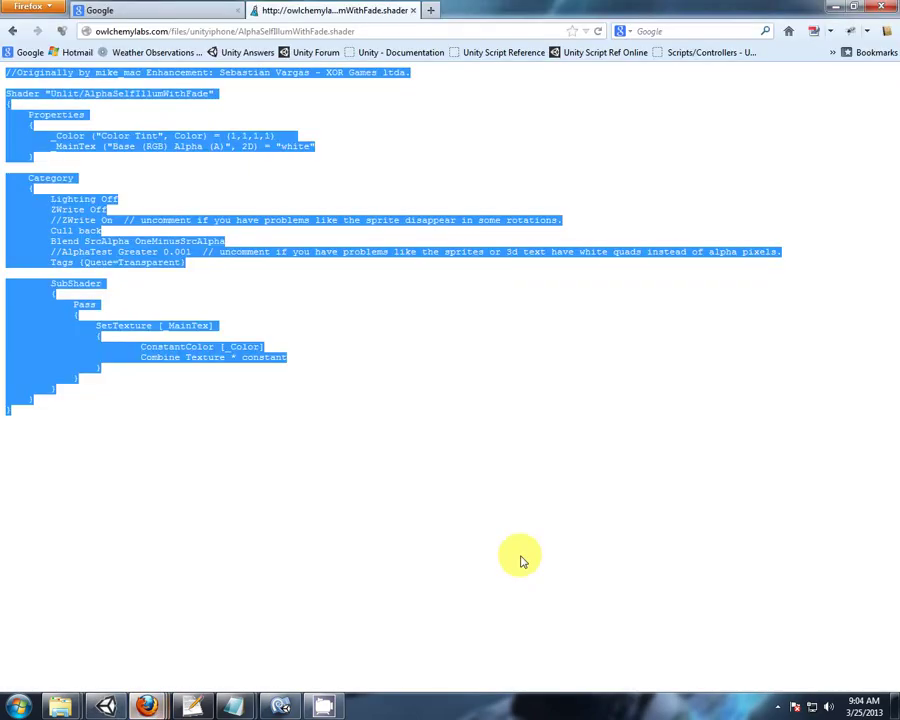
click(476, 200)
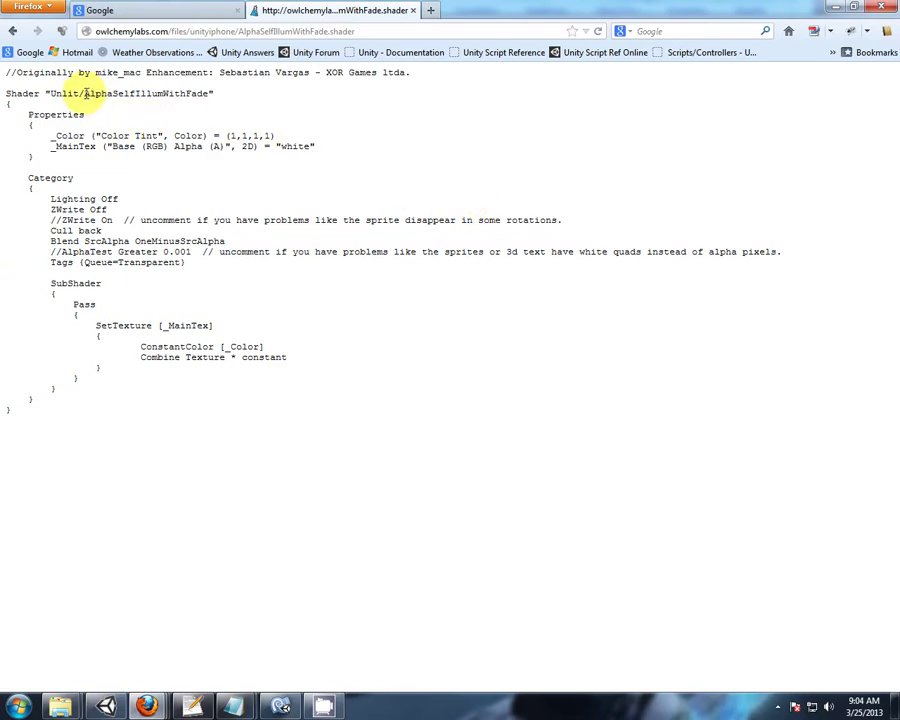
drag(86, 93, 214, 93)
click(124, 95)
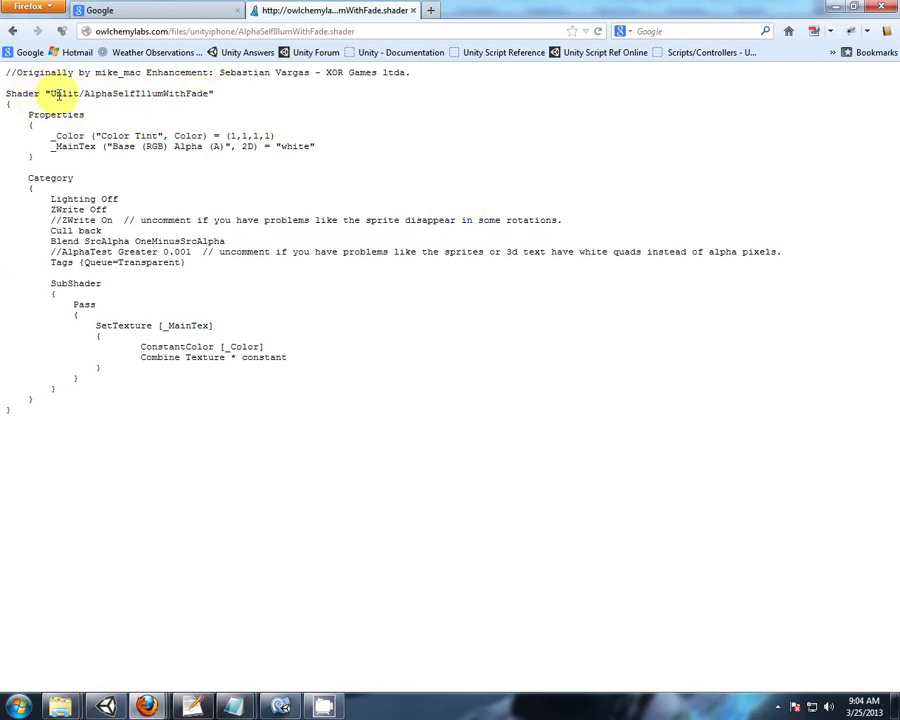
drag(50, 93, 86, 94)
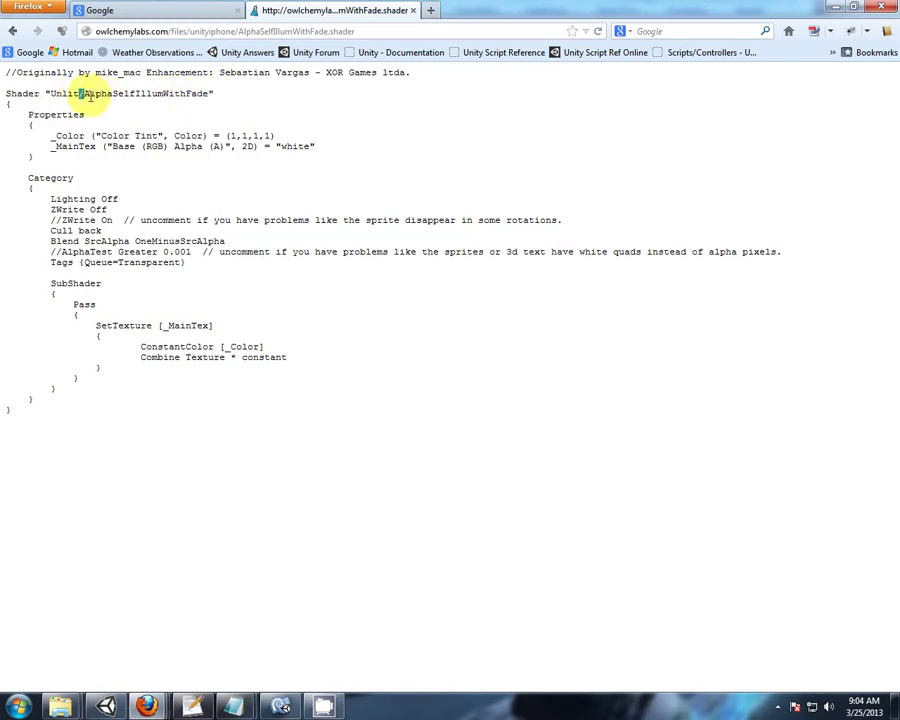
click(55, 93)
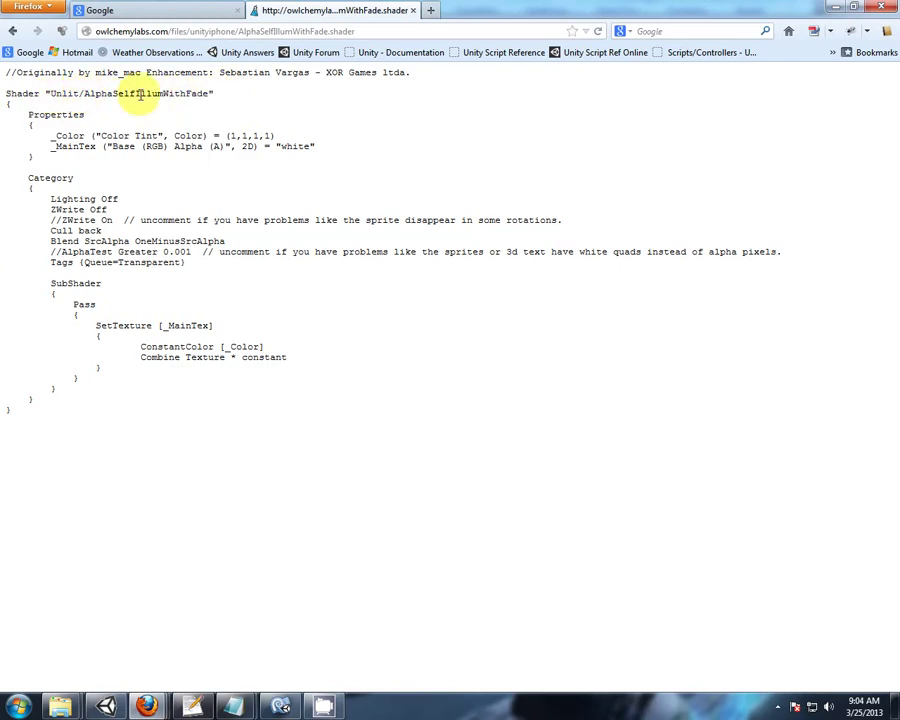
- Assign Unlit/AlphaSelfIllumWithFade to mtlStatic and rotate the preview cube to check the static
click(105, 706)
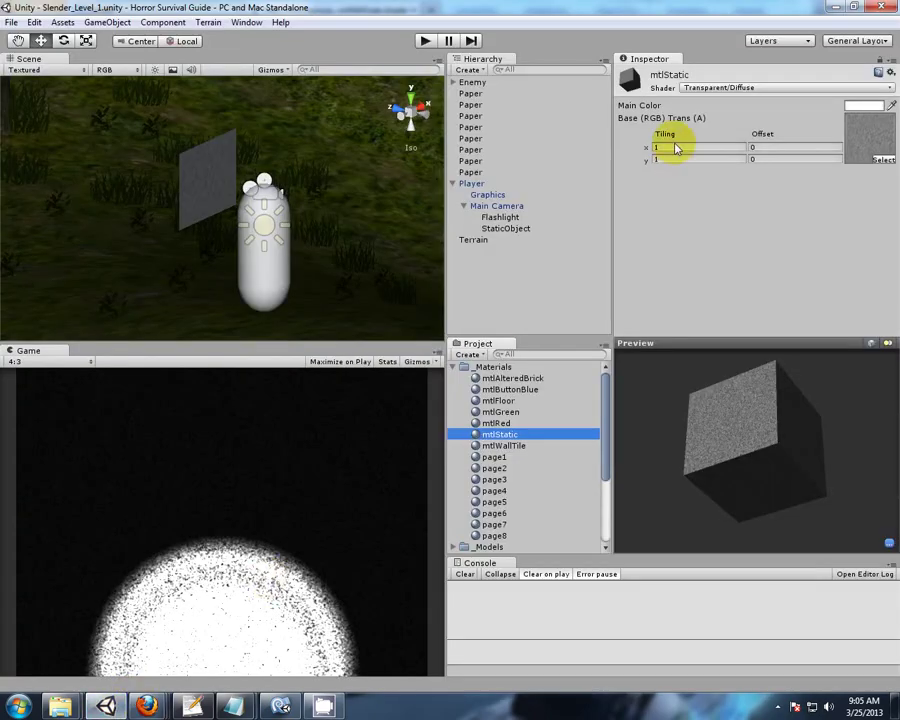
click(771, 90)
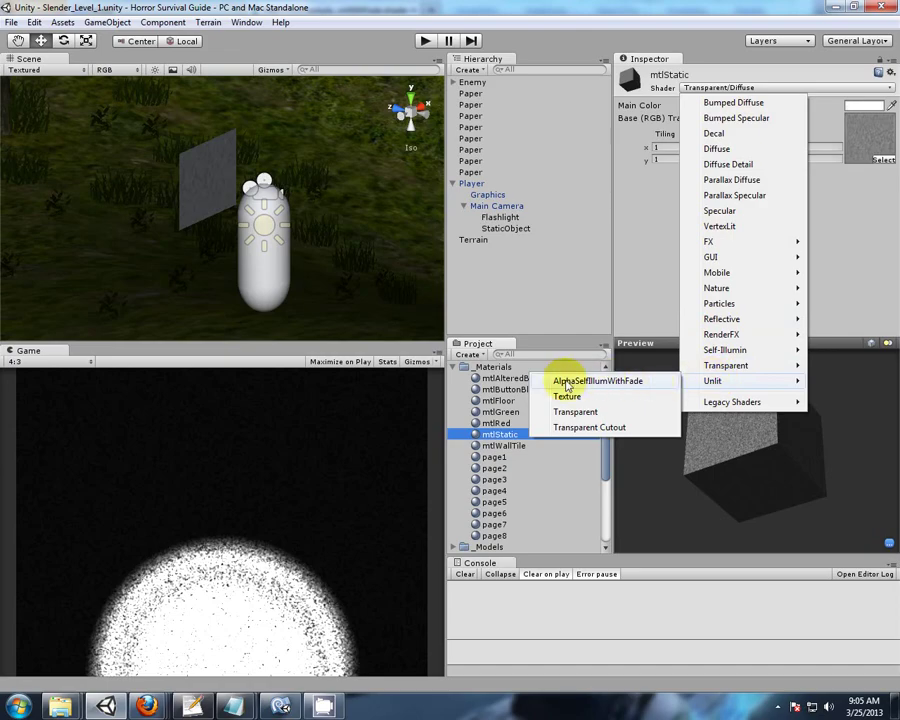
mouse_move(713, 381)
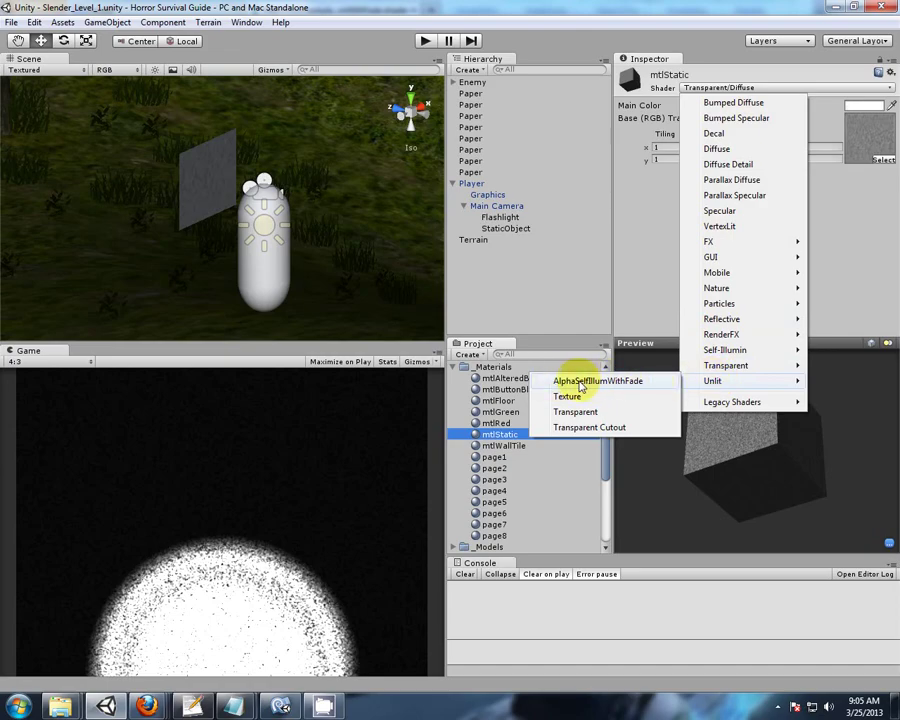
click(581, 387)
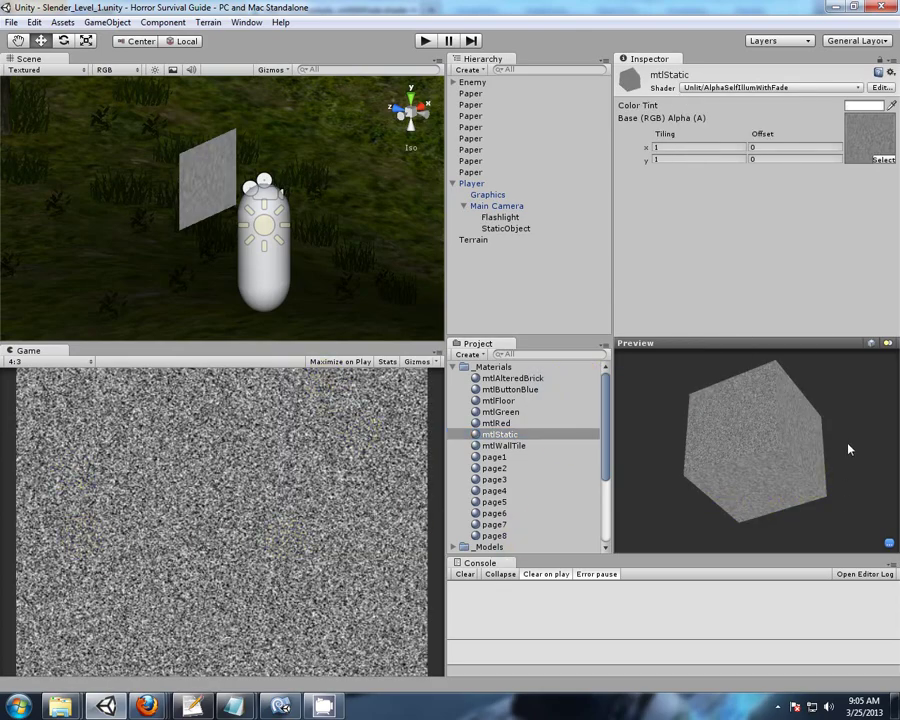
mouse_move(848, 450)
mouse_down()
mouse_move(782, 526)
mouse_move(867, 465)
mouse_up()
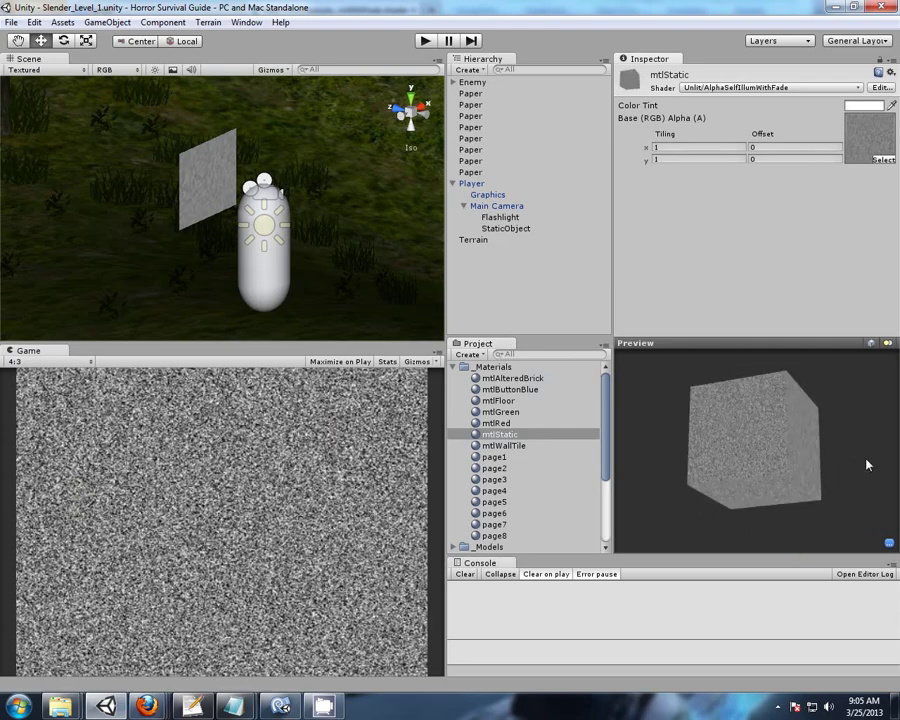
drag(767, 502, 860, 449)
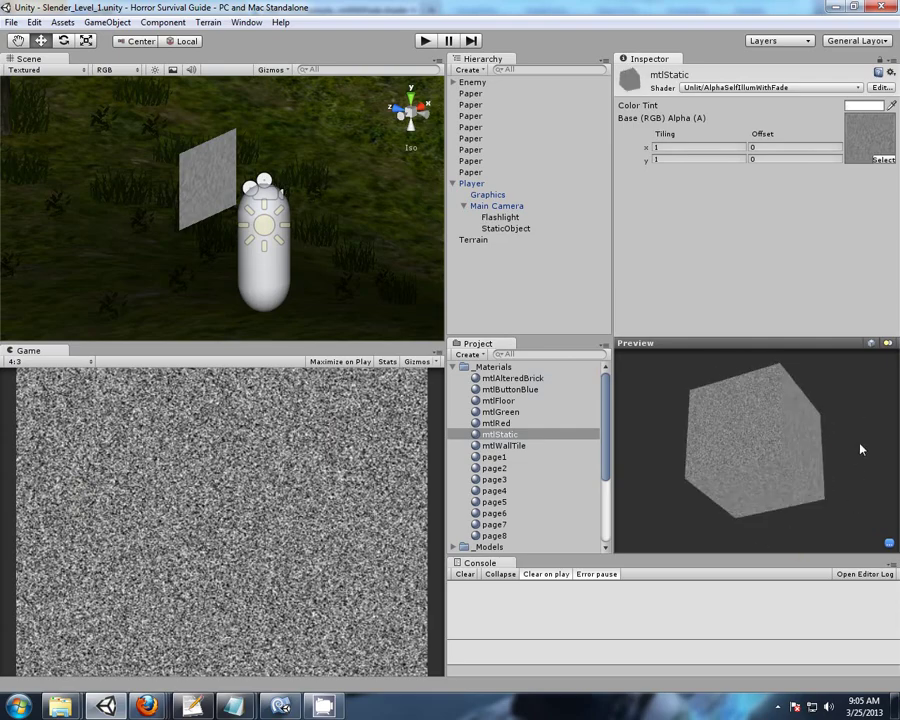
mouse_move(866, 525)
mouse_down()
mouse_move(775, 526)
mouse_move(767, 488)
mouse_move(820, 440)
mouse_up()
- Lower the mtlStatic Color Tint alpha to 247 in the colour picker
click(866, 104)
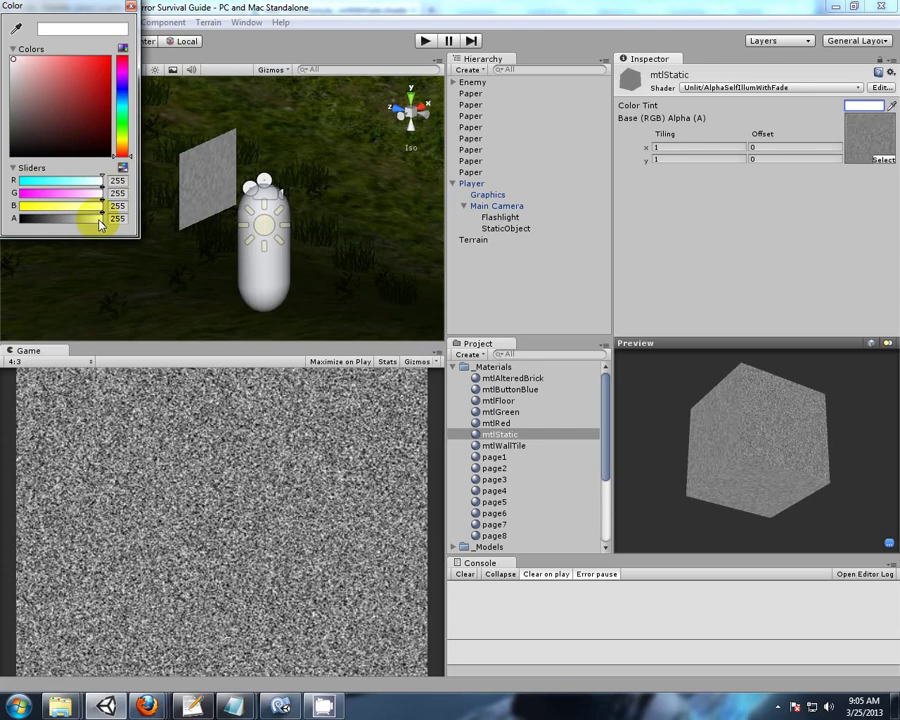
mouse_move(100, 223)
mouse_down()
mouse_move(20, 225)
mouse_move(100, 221)
mouse_up()
- Close the colour picker and bring up CamStudio's tray menu to stop recording
click(132, 8)
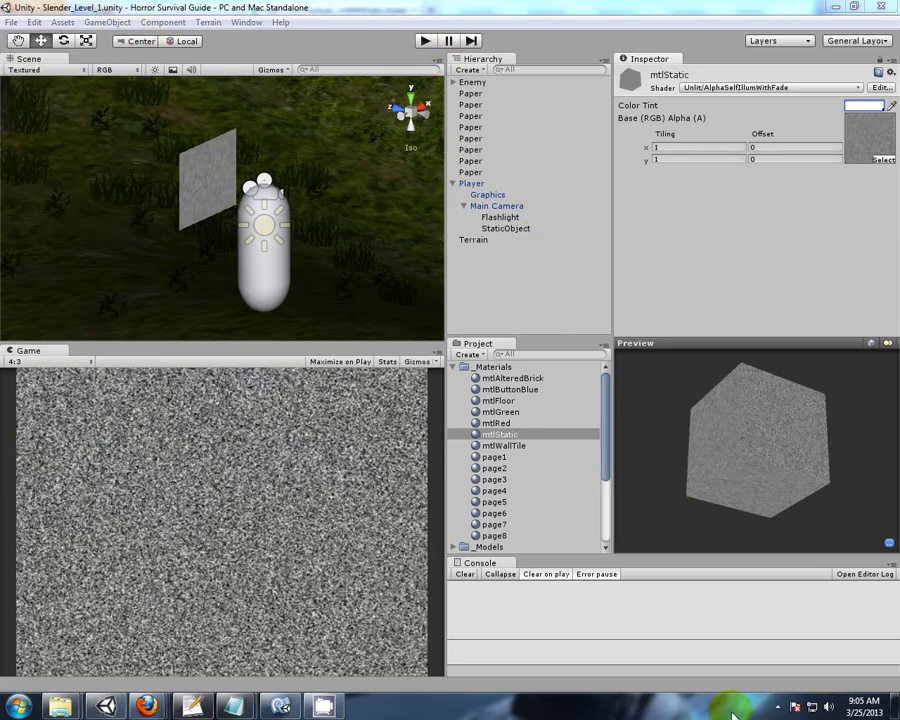
click(778, 708)
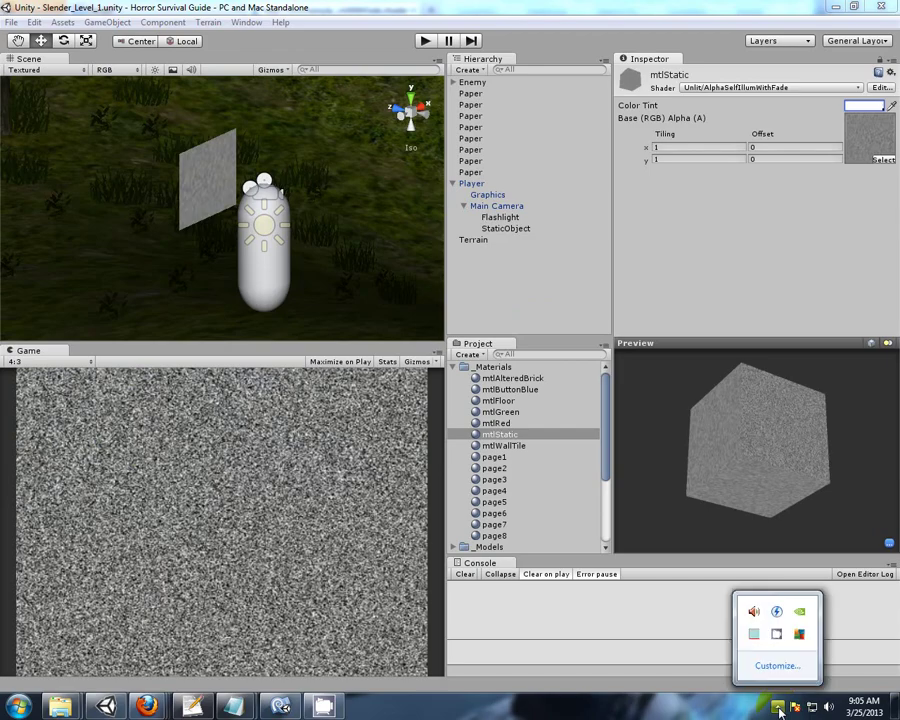
right_click(778, 637)
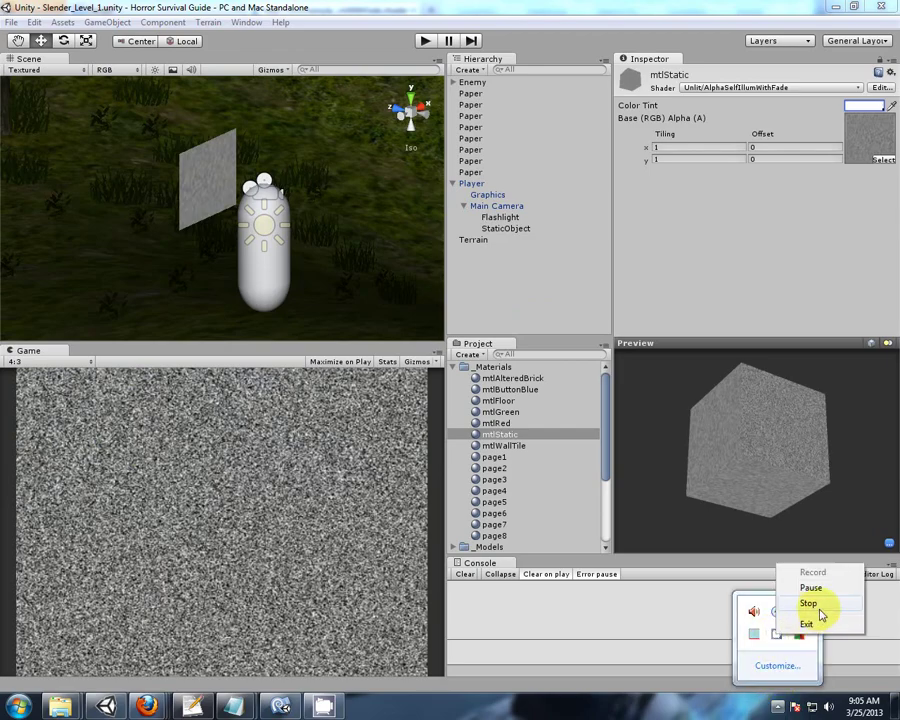